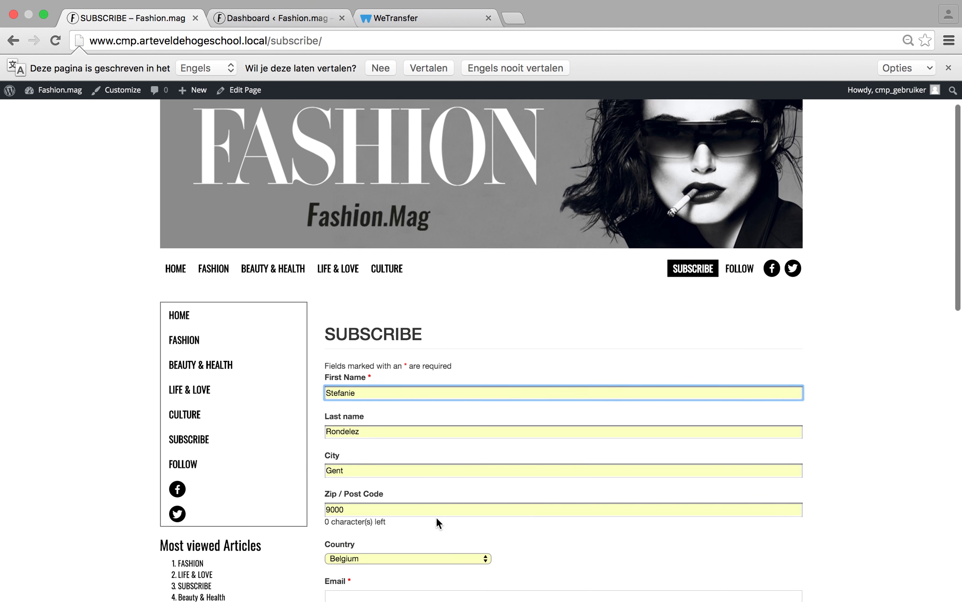
Step: View the Follow page and its linked Facebook page, and return to the site's home page
click(735, 331)
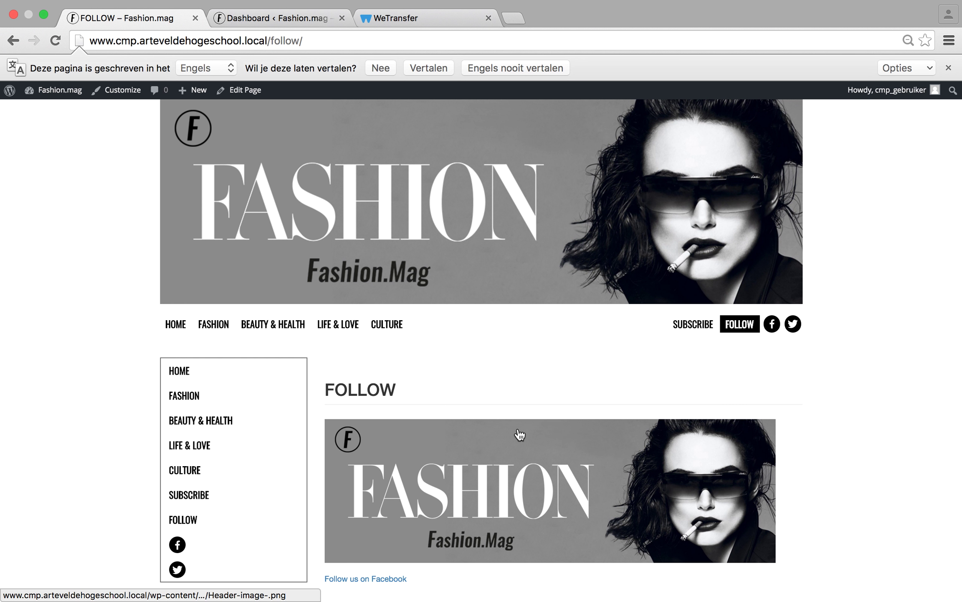
scroll(518, 436, down, 2)
click(384, 525)
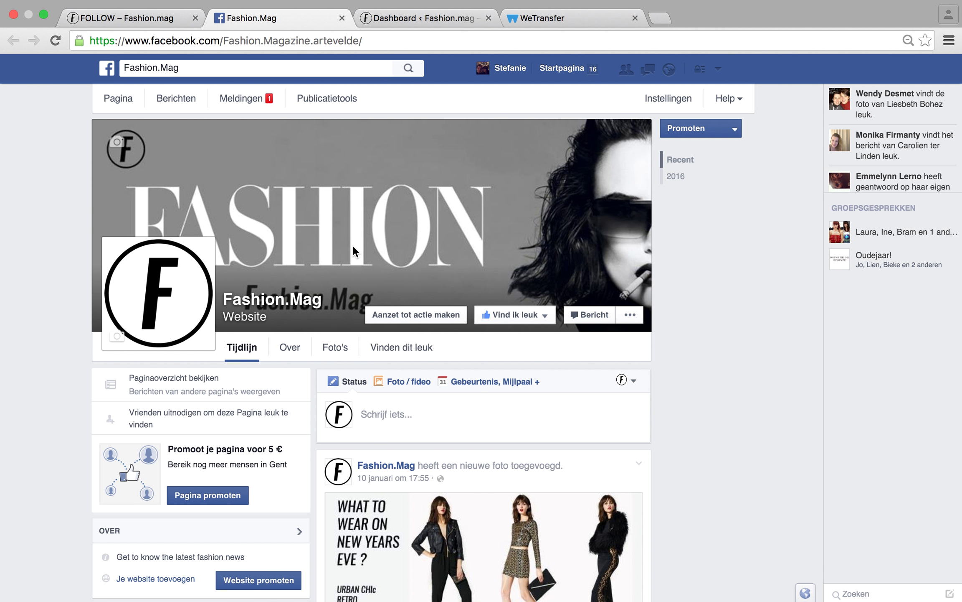
click(342, 18)
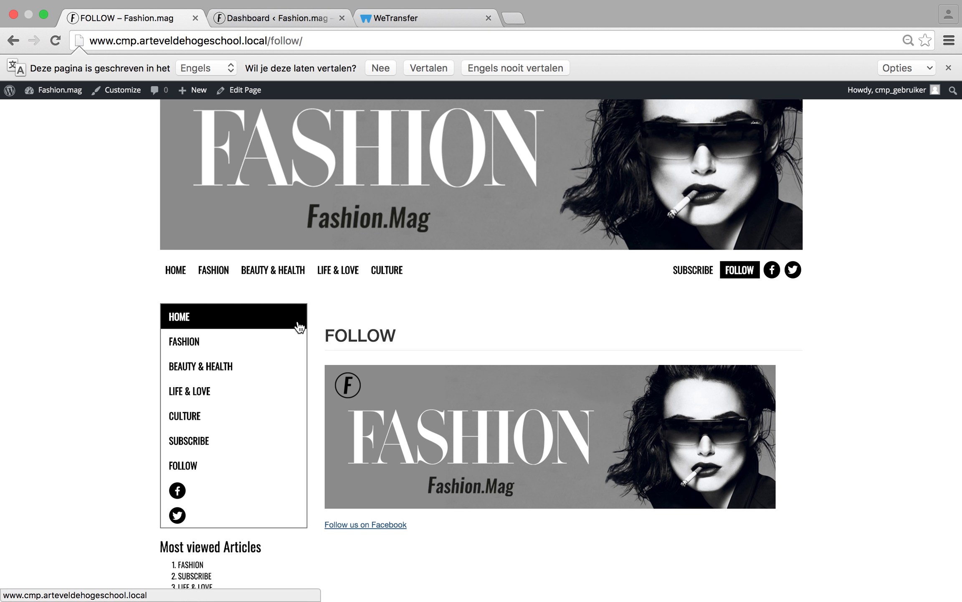
click(194, 320)
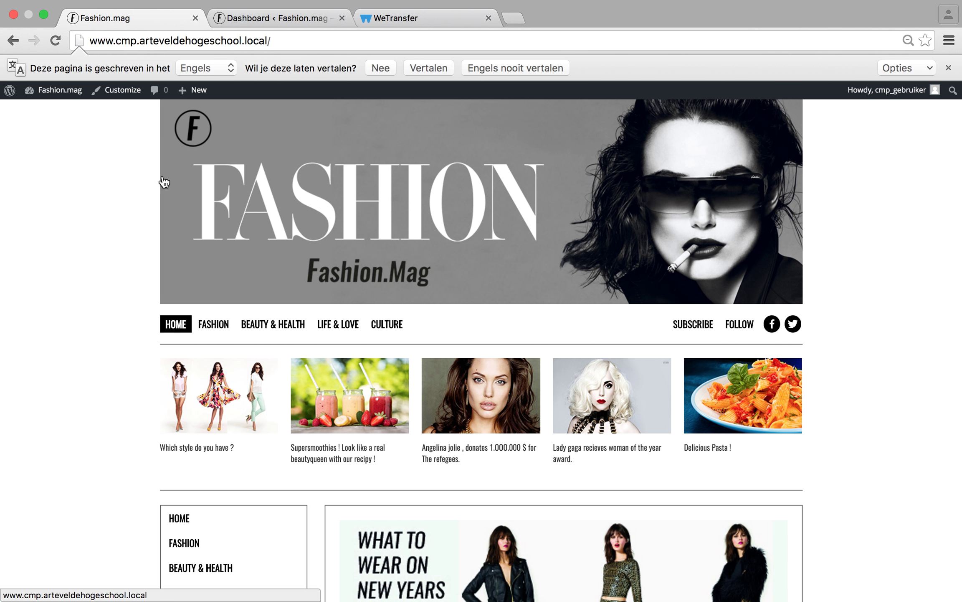
Step: Open the header image settings from the site's WordPress dashboard
click(273, 18)
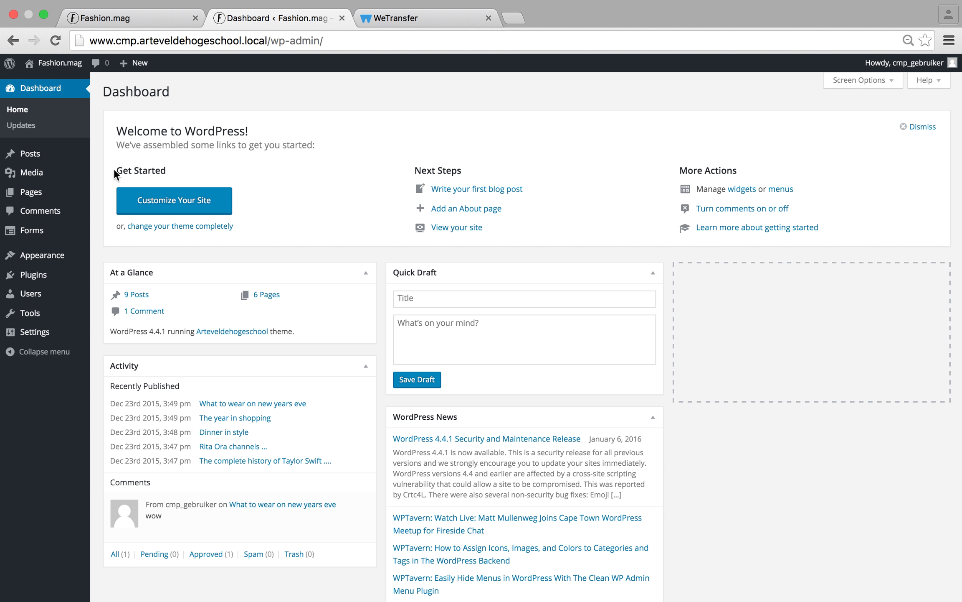
mouse_move(54, 255)
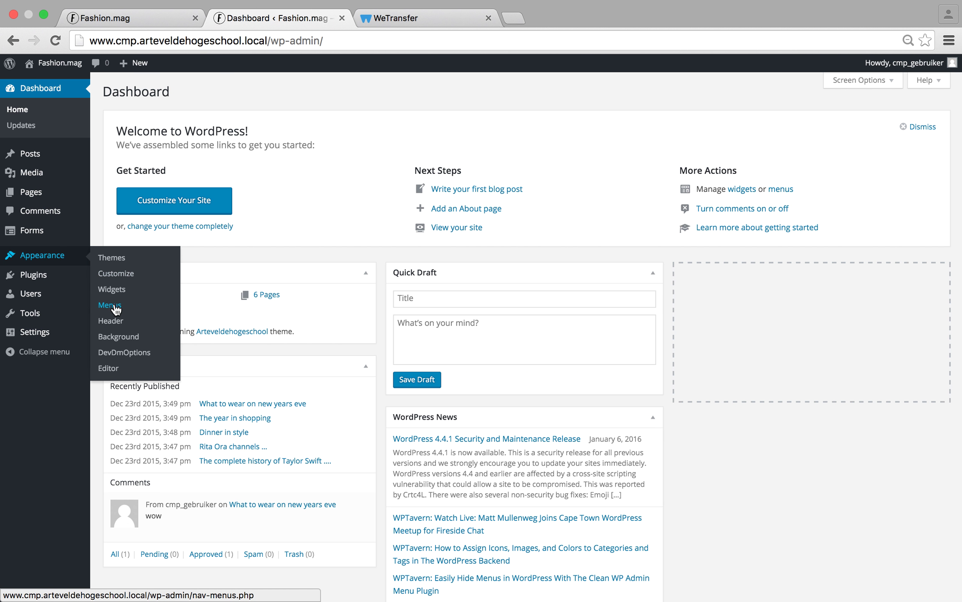
click(111, 322)
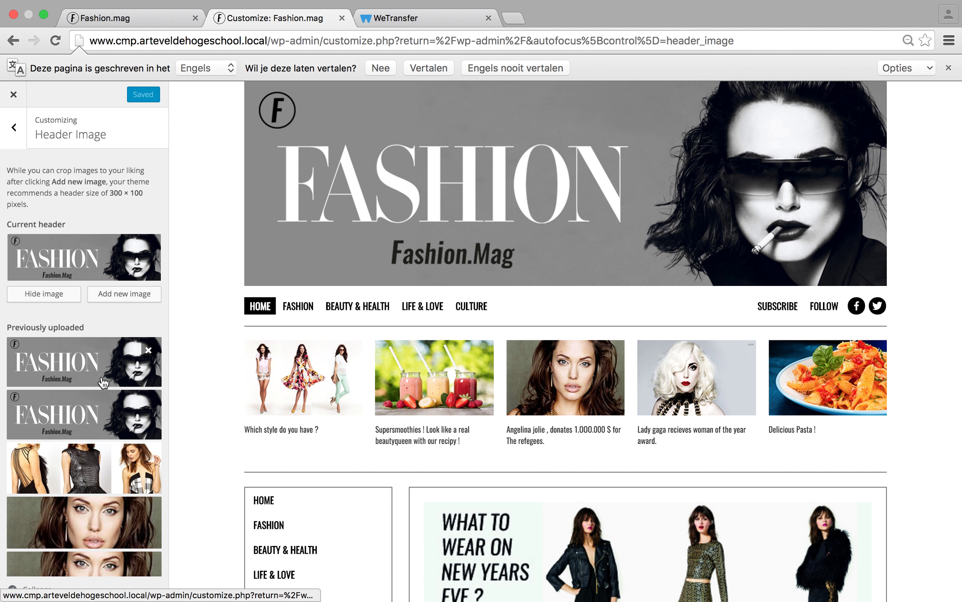
Step: Try the previously uploaded three-dress image and the close-up portrait as the site header
click(92, 480)
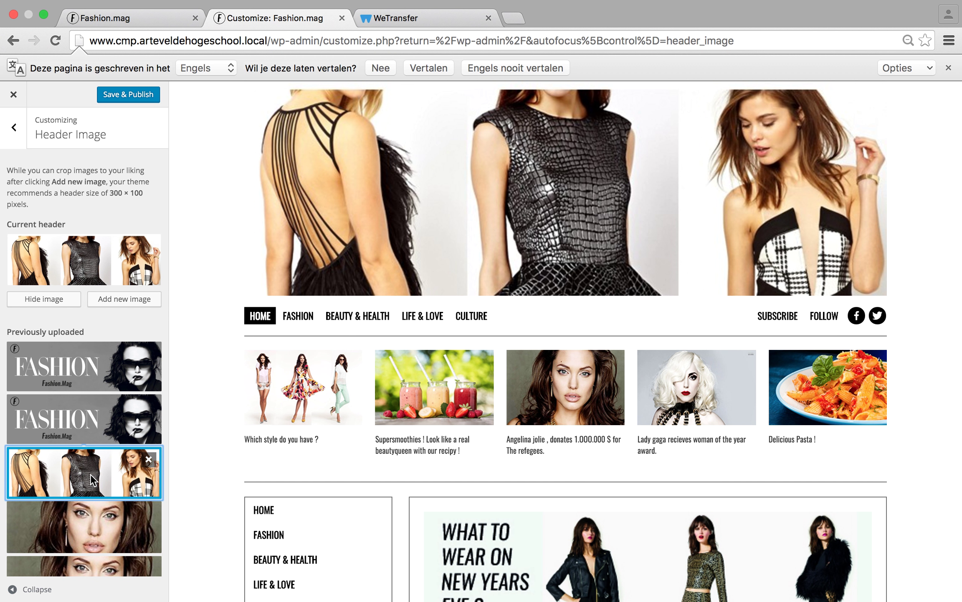
click(90, 529)
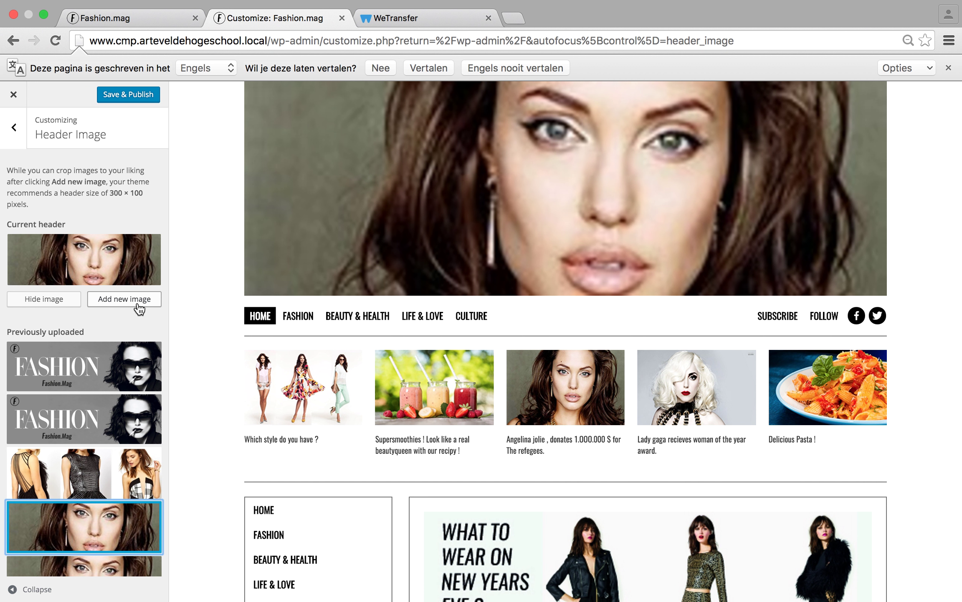
Step: Set cropped-Header-image-.png from the media library as header, cropped to its full width, publish it and view the site
click(124, 298)
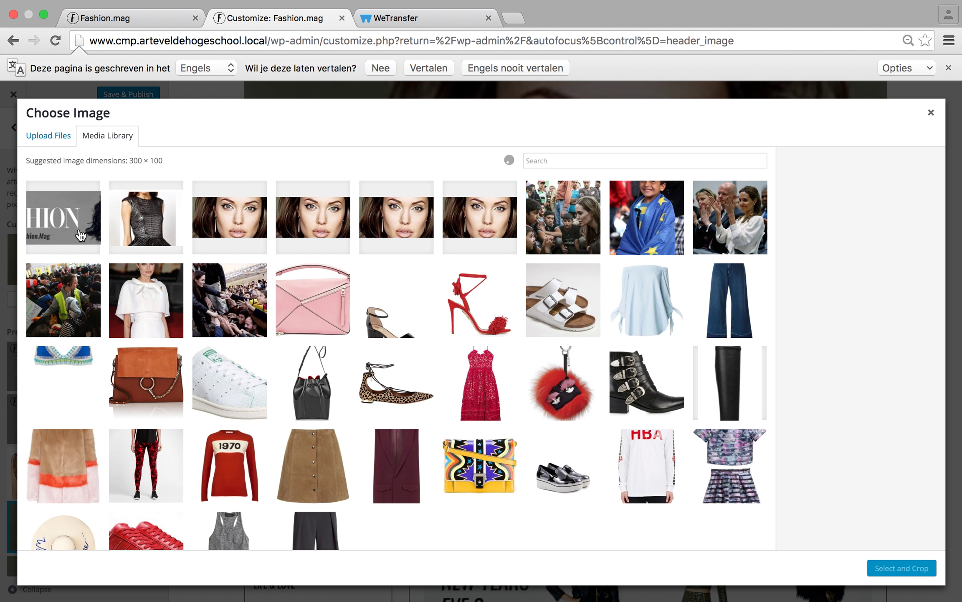
click(81, 235)
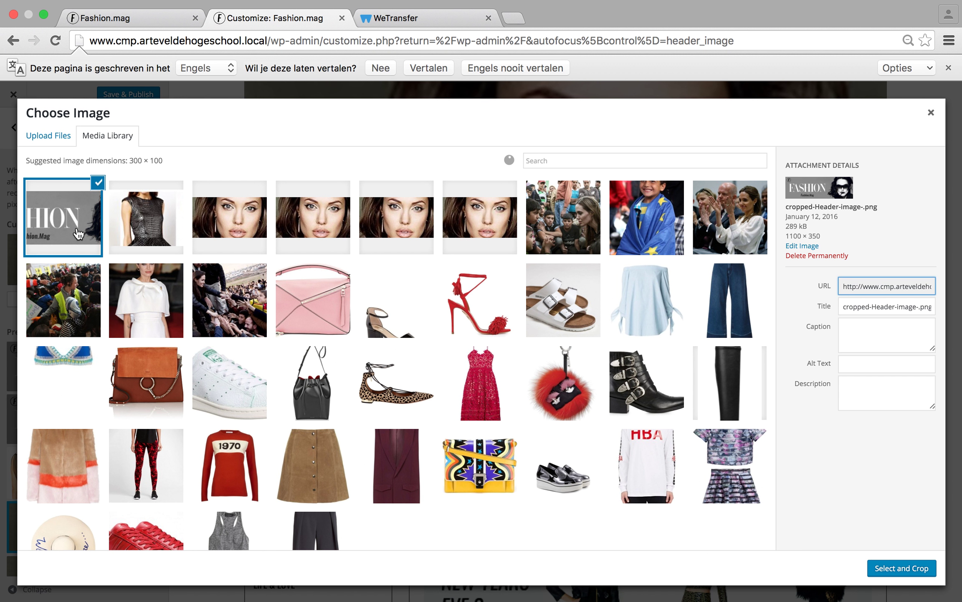
click(895, 572)
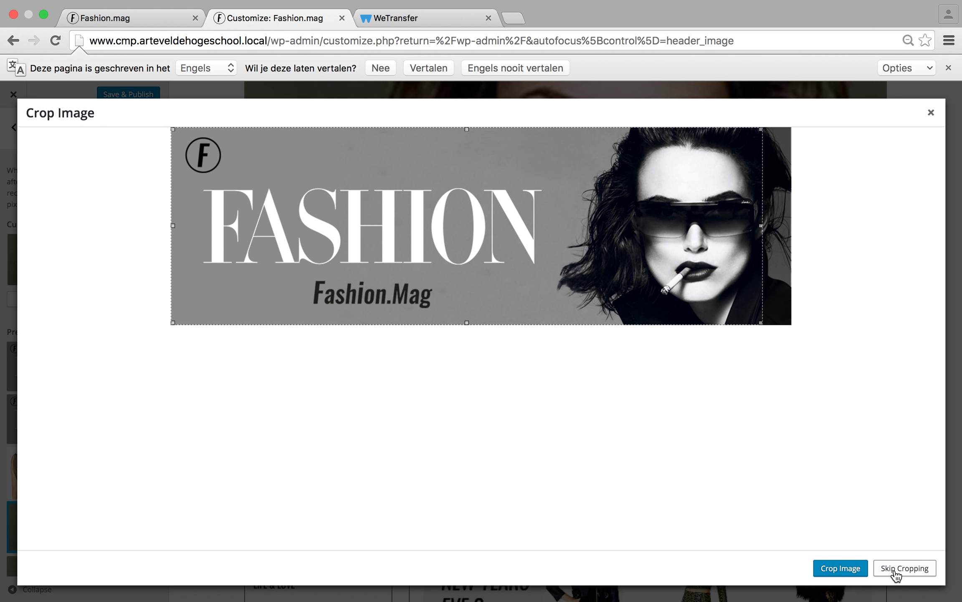
drag(763, 226, 795, 223)
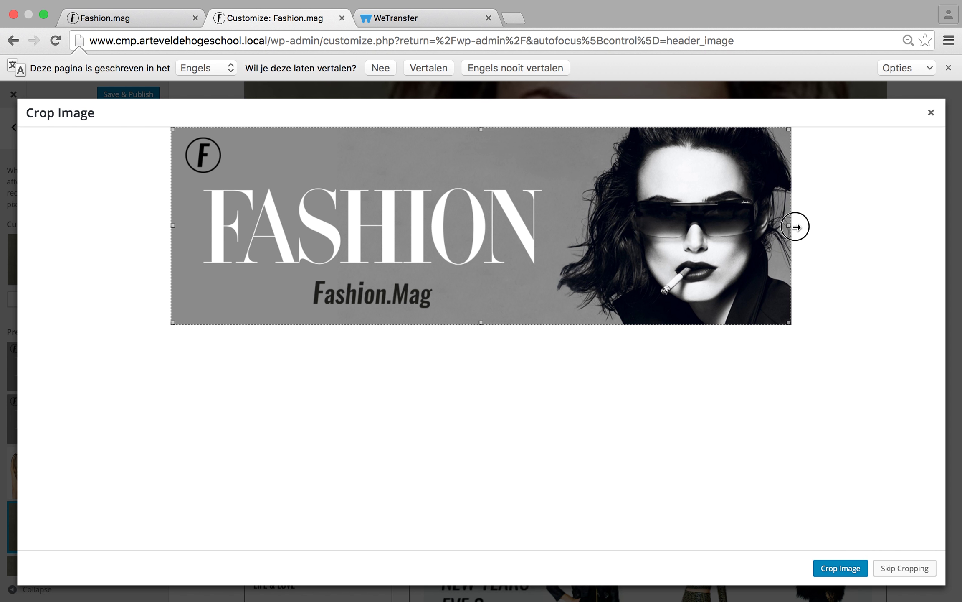
click(834, 571)
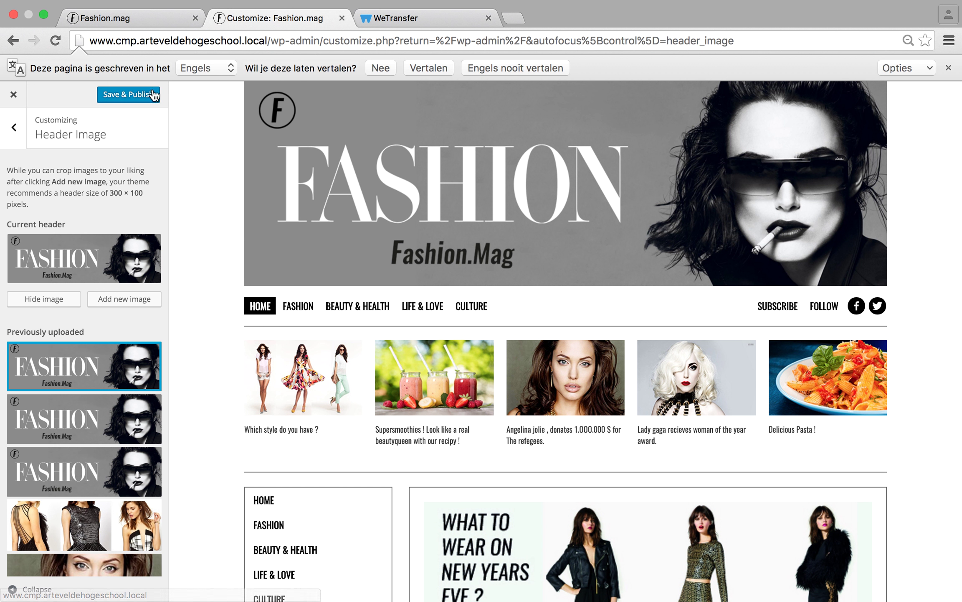
click(141, 95)
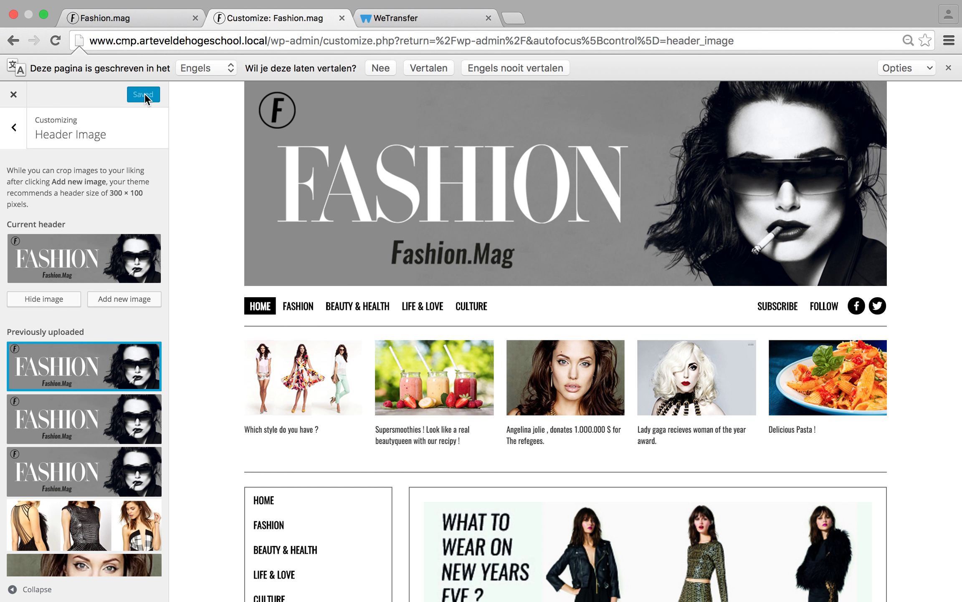
click(13, 100)
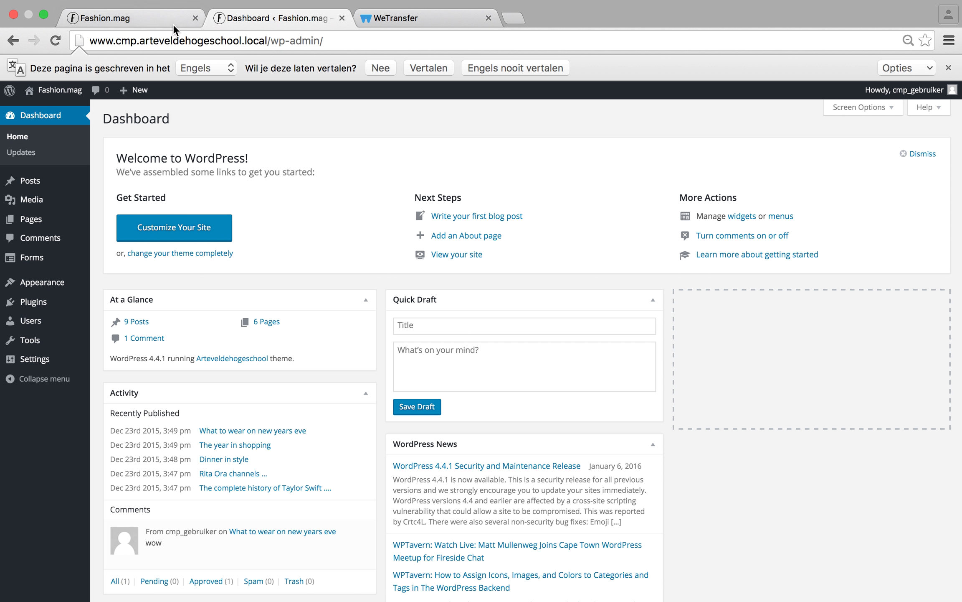
click(165, 18)
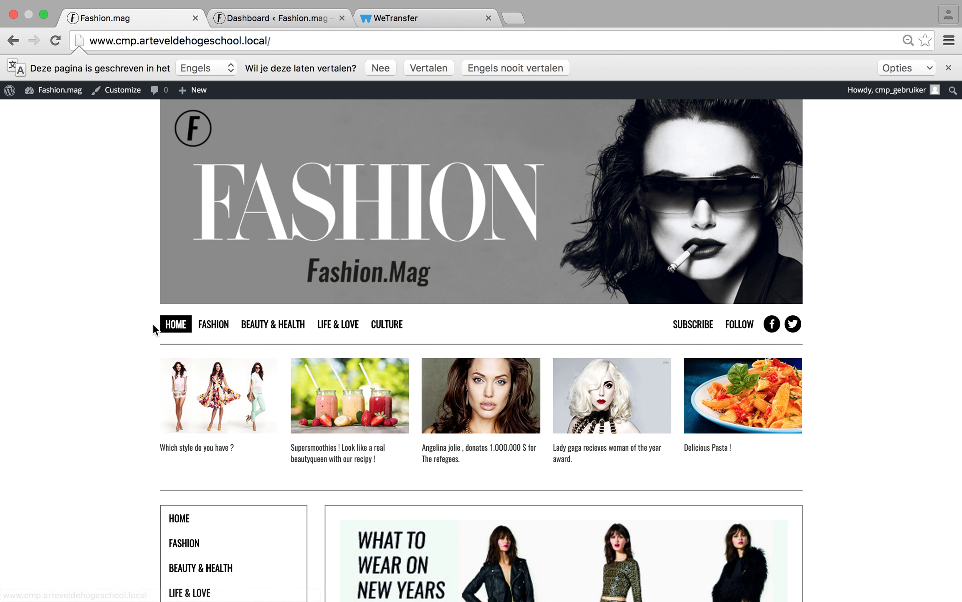
Step: Open the navigatie_links (Main Menu) menu for editing in the WordPress dashboard
click(256, 19)
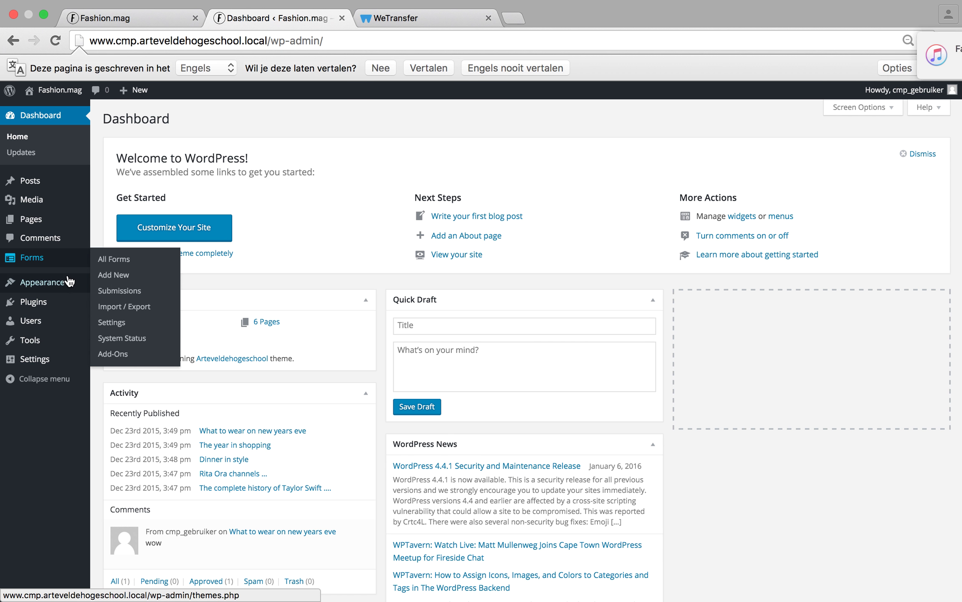
mouse_move(63, 285)
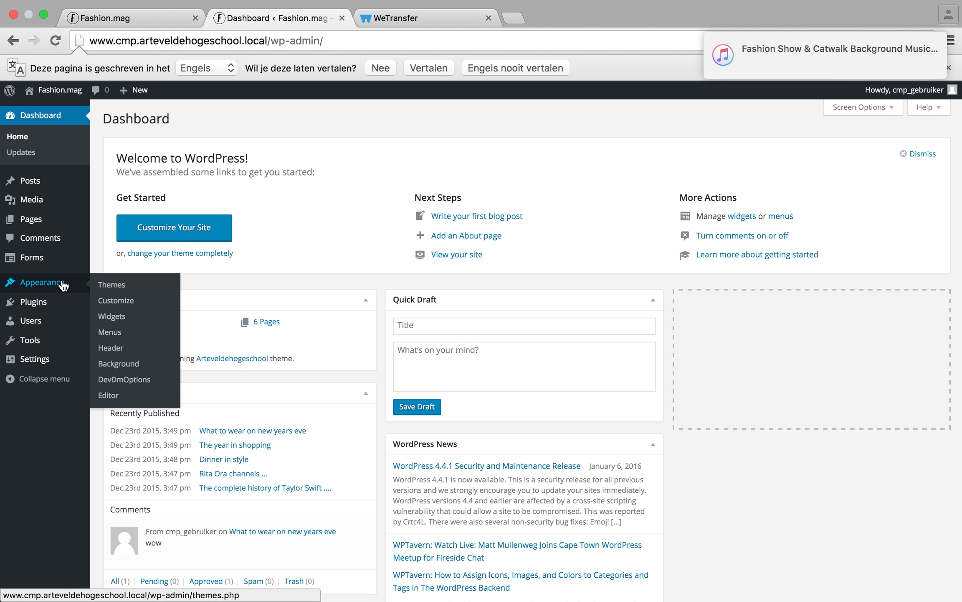
click(116, 336)
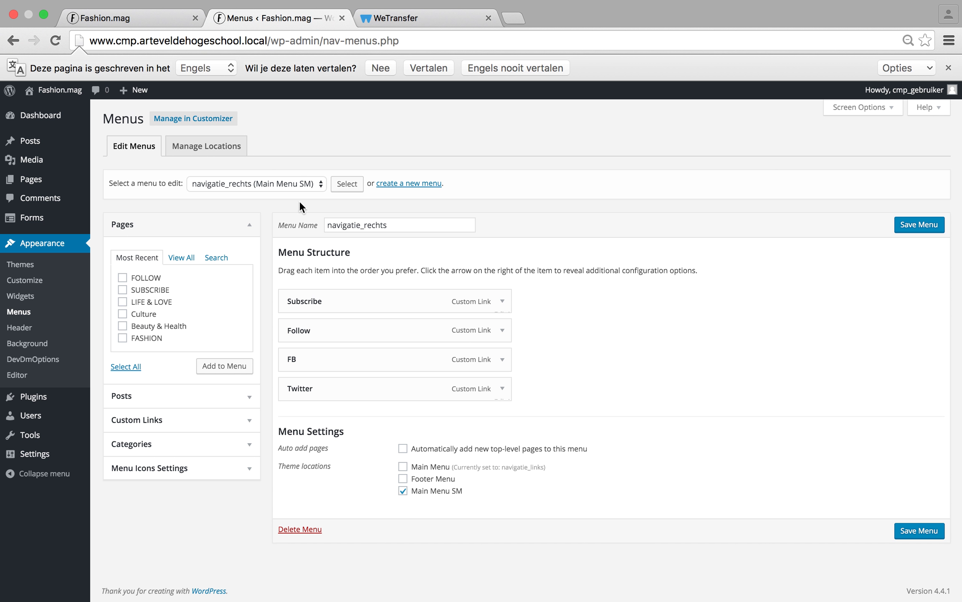
click(320, 186)
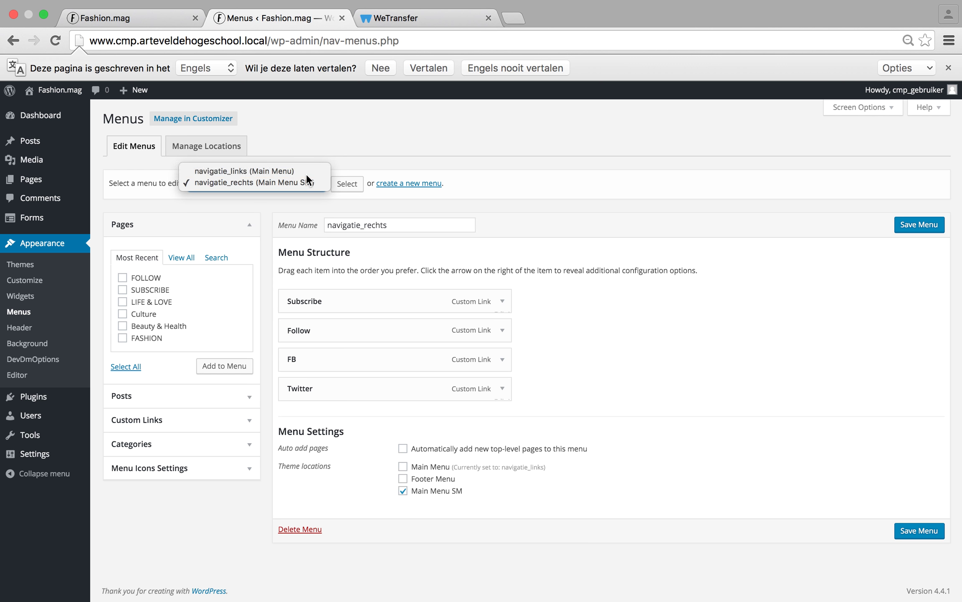
click(306, 173)
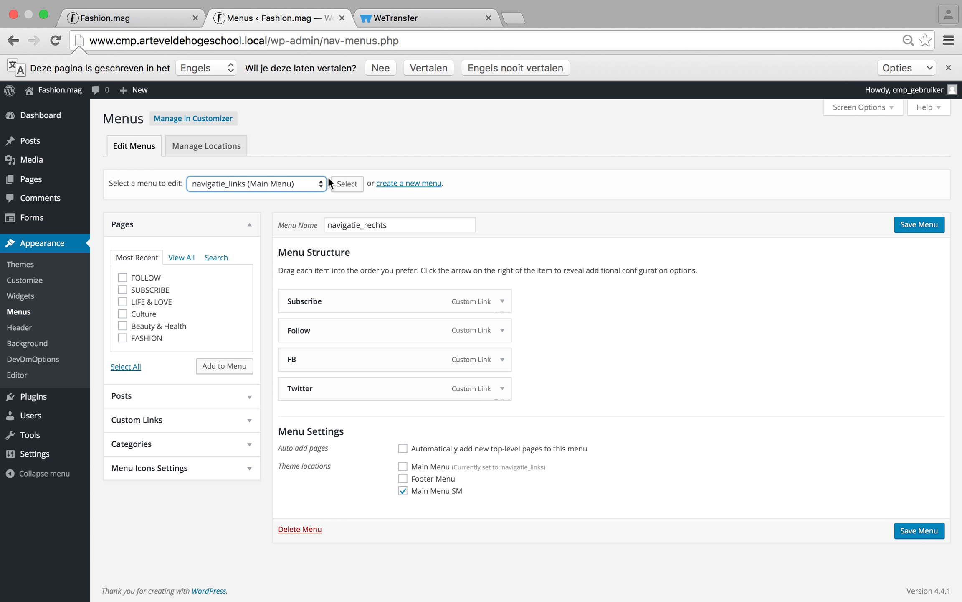
click(349, 189)
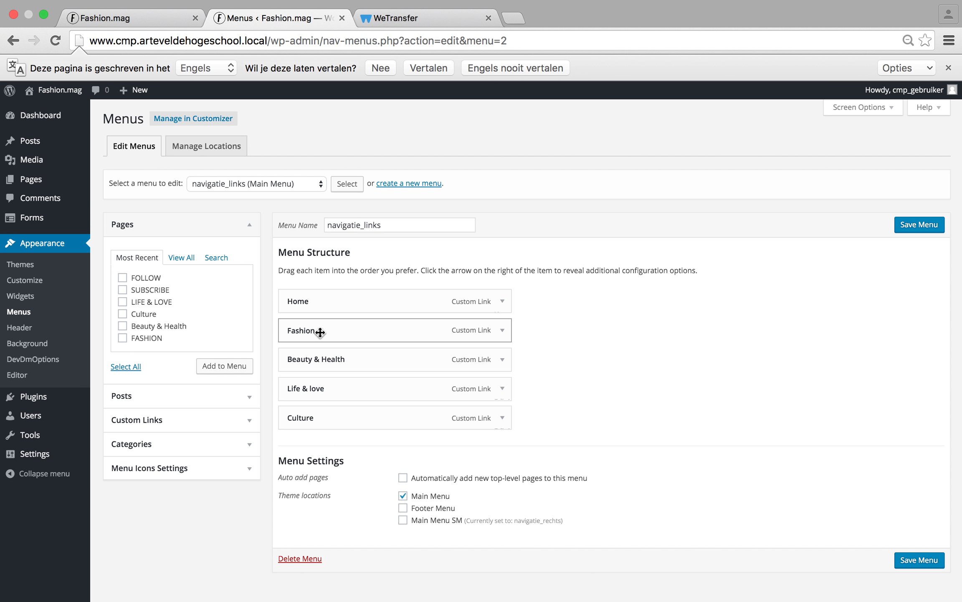
Step: Move Fashion below Beauty & Health, make Culture a sub item of Life & love, and save the menu
drag(320, 331, 318, 366)
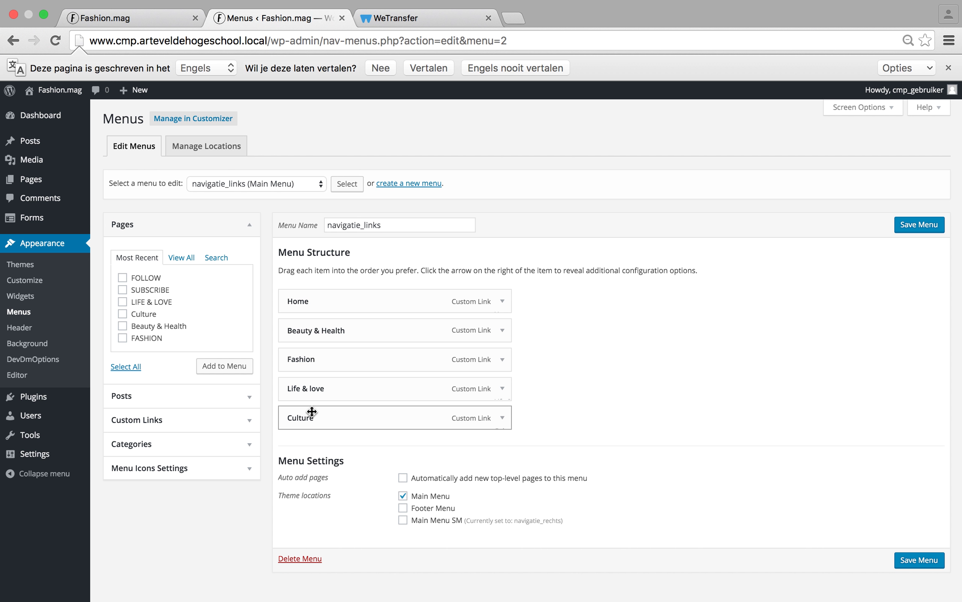
drag(312, 411, 330, 411)
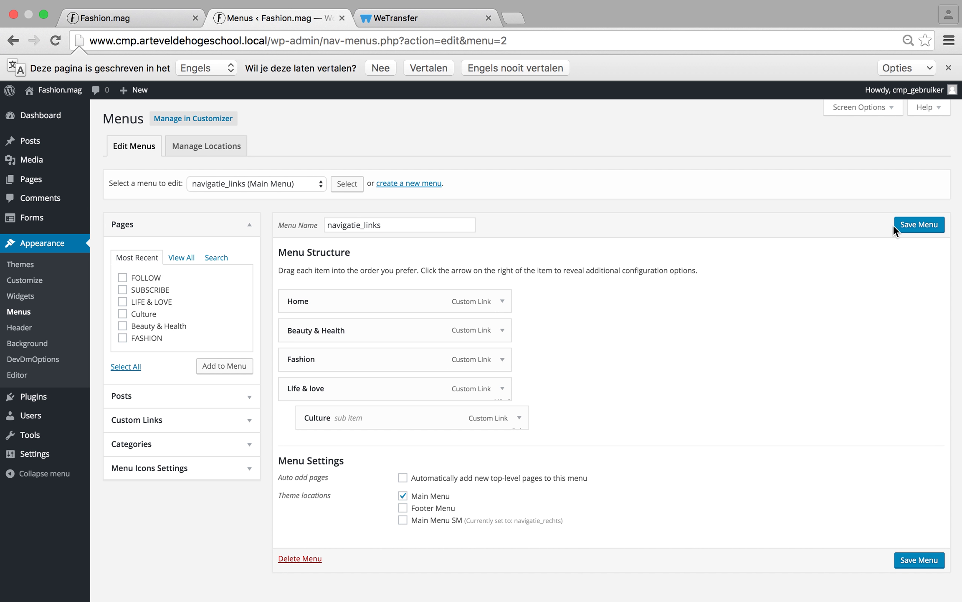
click(923, 226)
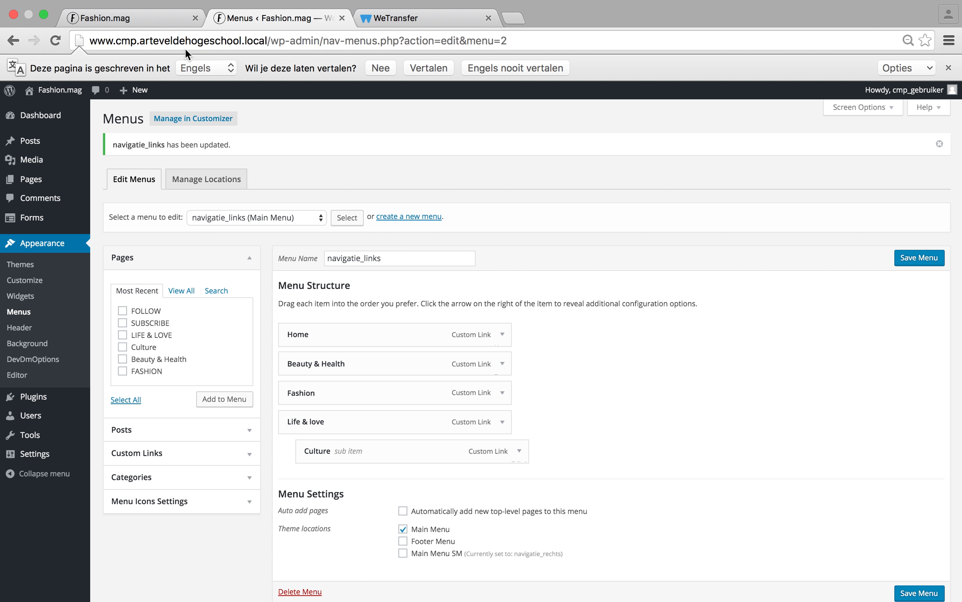
Step: Reload the site's home page and check the navigation order and the Life & Love submenu
click(167, 18)
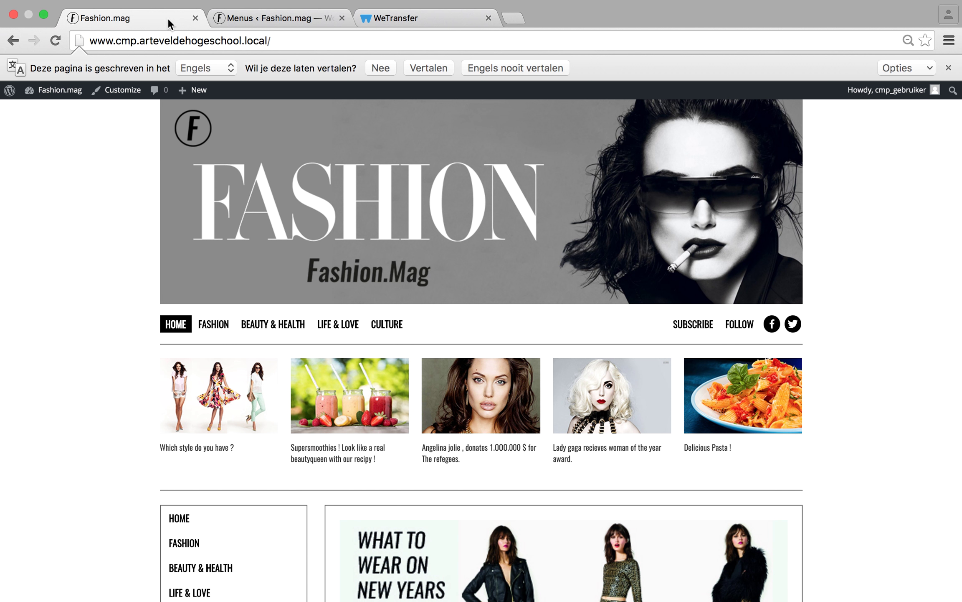
click(55, 41)
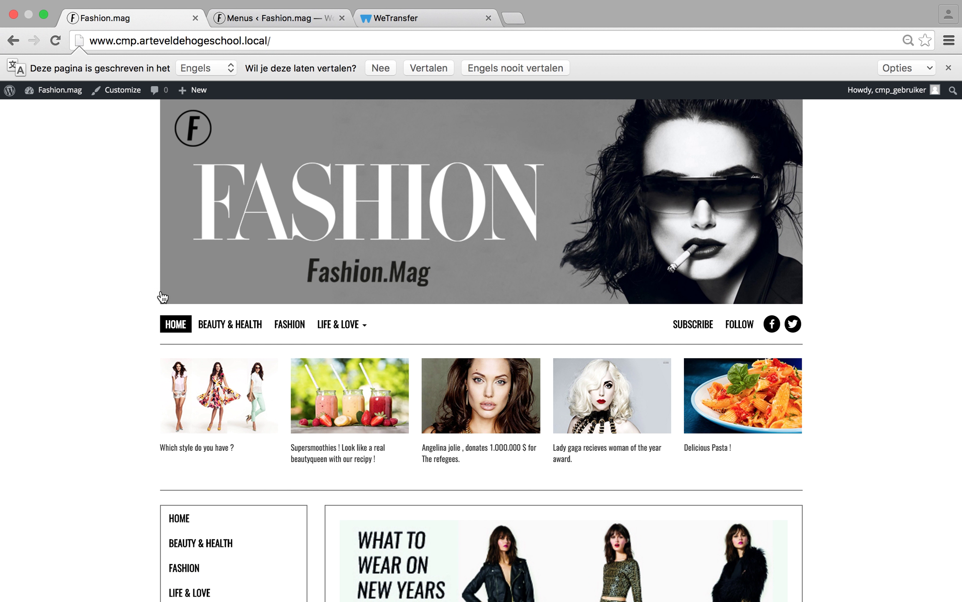
click(359, 325)
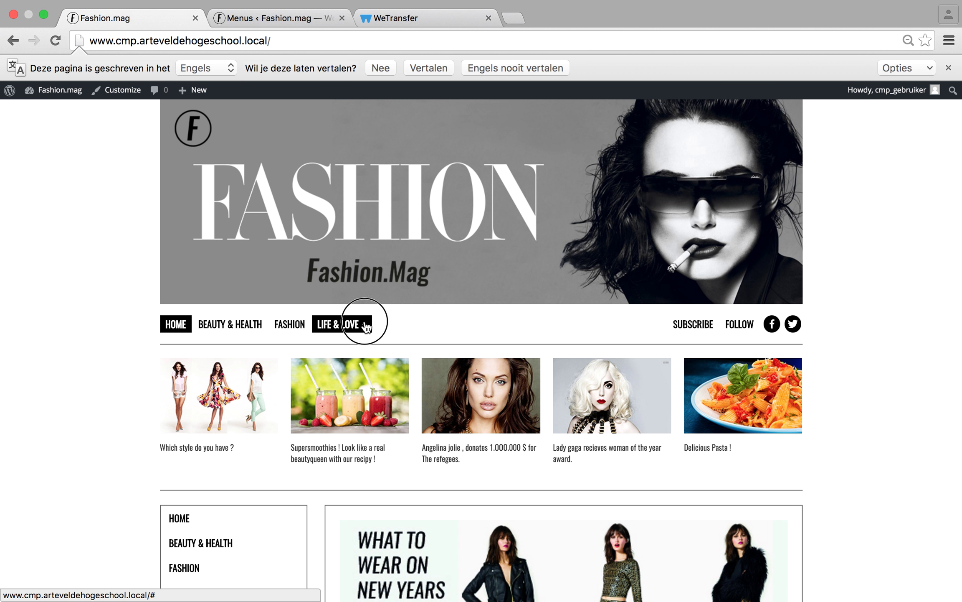
Step: Move Fashion back above Beauty & Health, return Culture to the top level, and save the navigatie_links menu
click(292, 19)
drag(343, 362, 338, 395)
drag(340, 444, 322, 449)
click(912, 258)
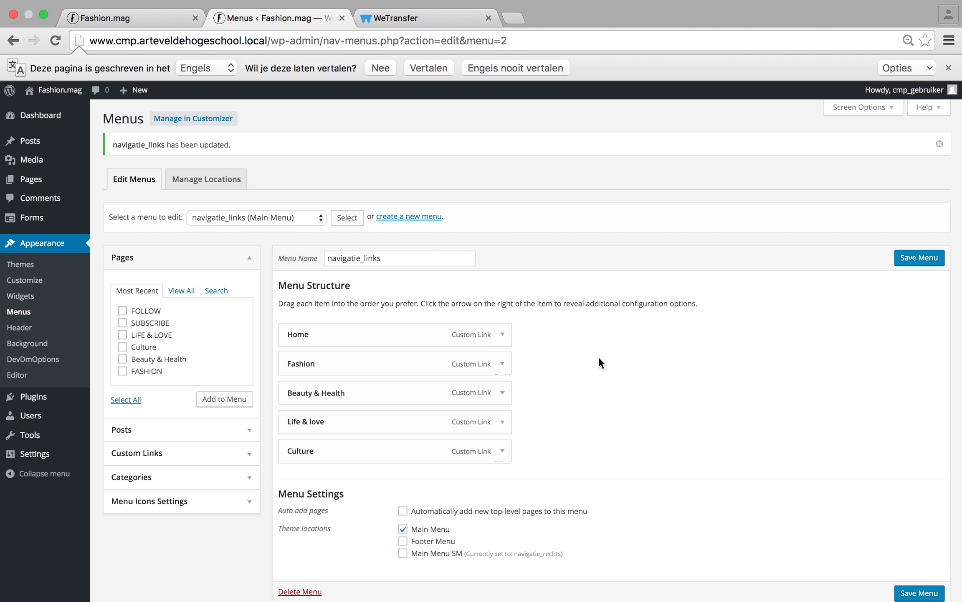
Step: Open the navigatie_rechts (Main Menu SM) menu and expand the FB item to examine its link and icon settings
click(320, 226)
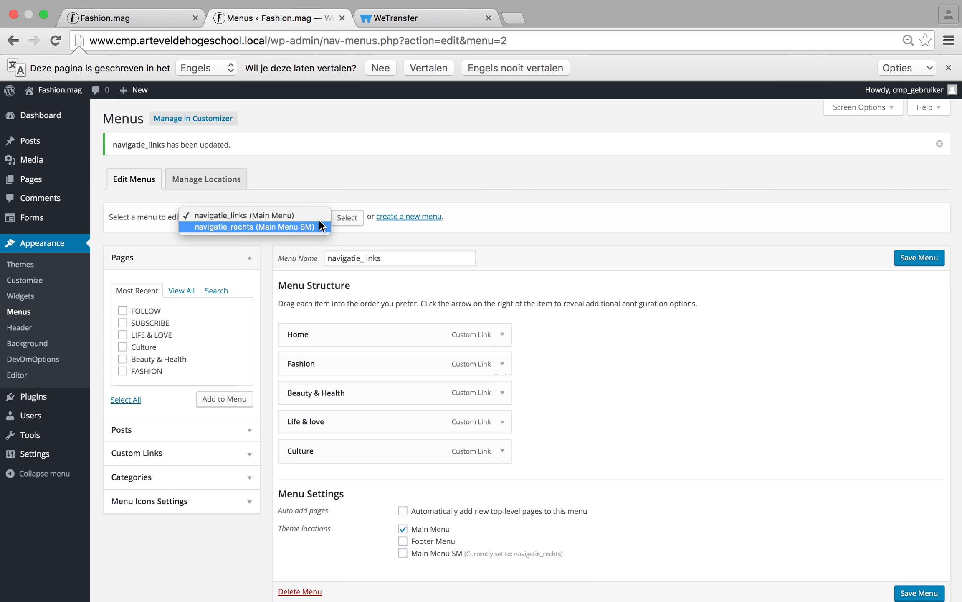
click(306, 225)
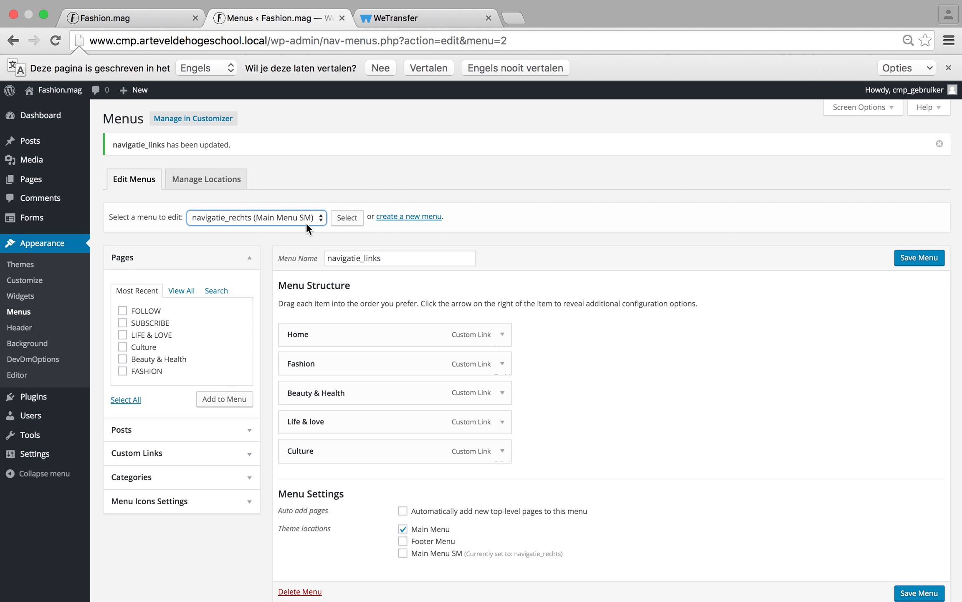
click(350, 221)
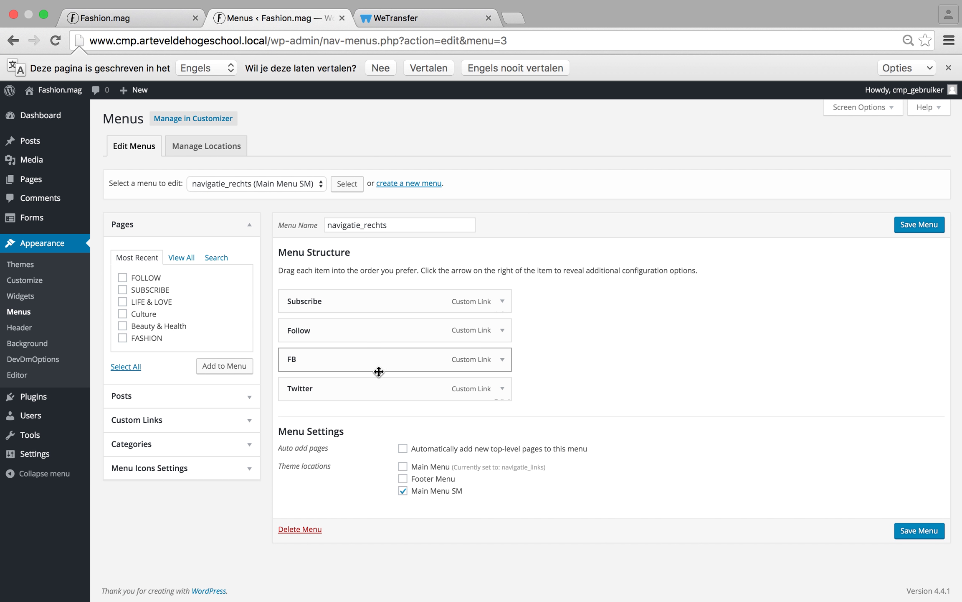
click(502, 361)
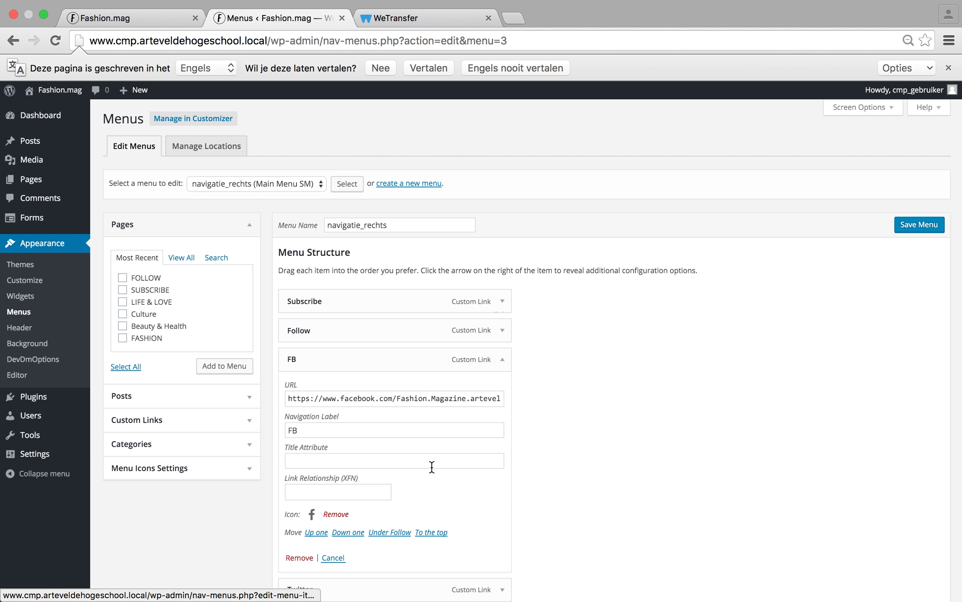
scroll(432, 467, down, 2)
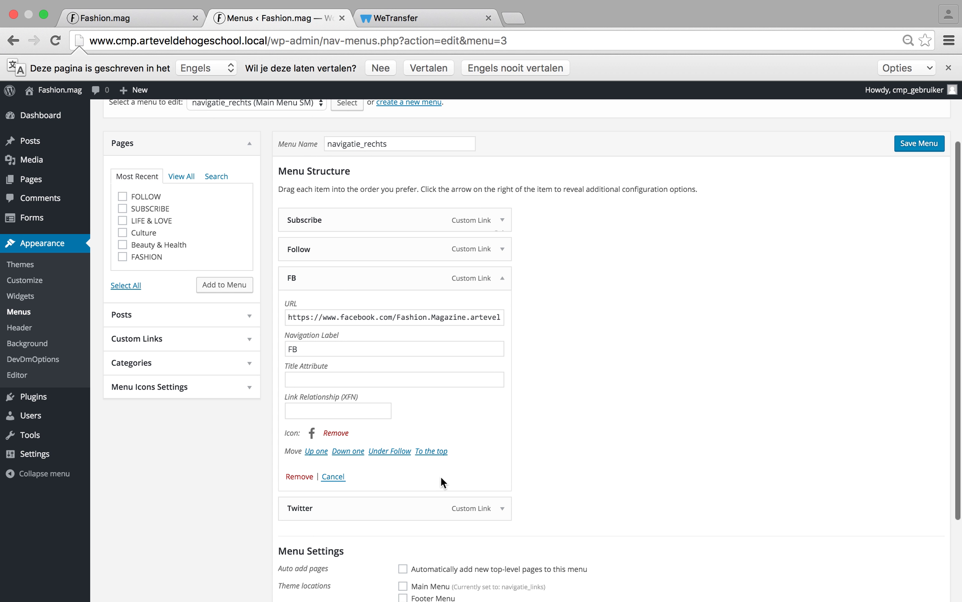
Step: Expand the Twitter item to examine its link and icon settings, and compare them with the social icons on the home page
click(502, 507)
scroll(444, 512, down, 4)
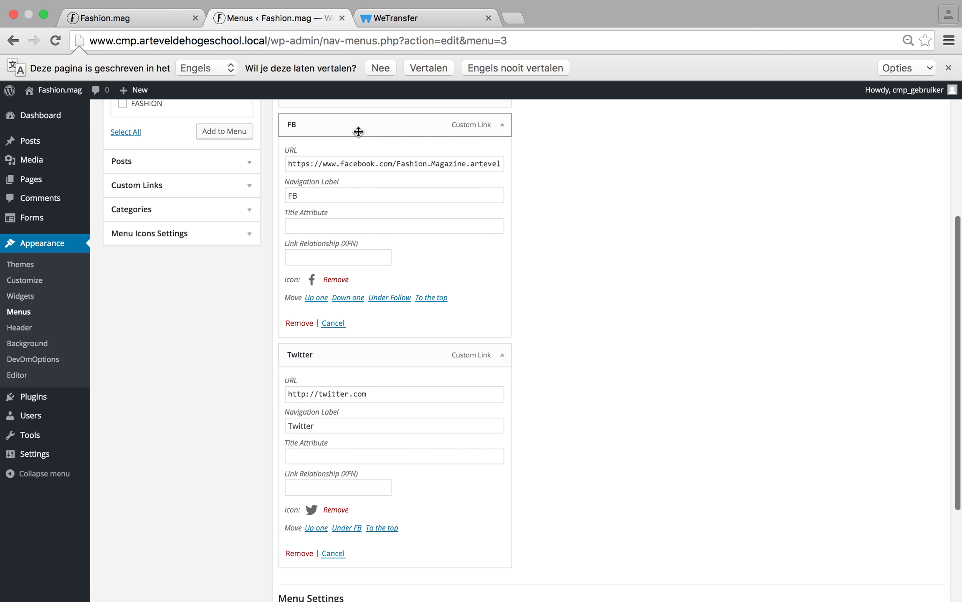
click(165, 18)
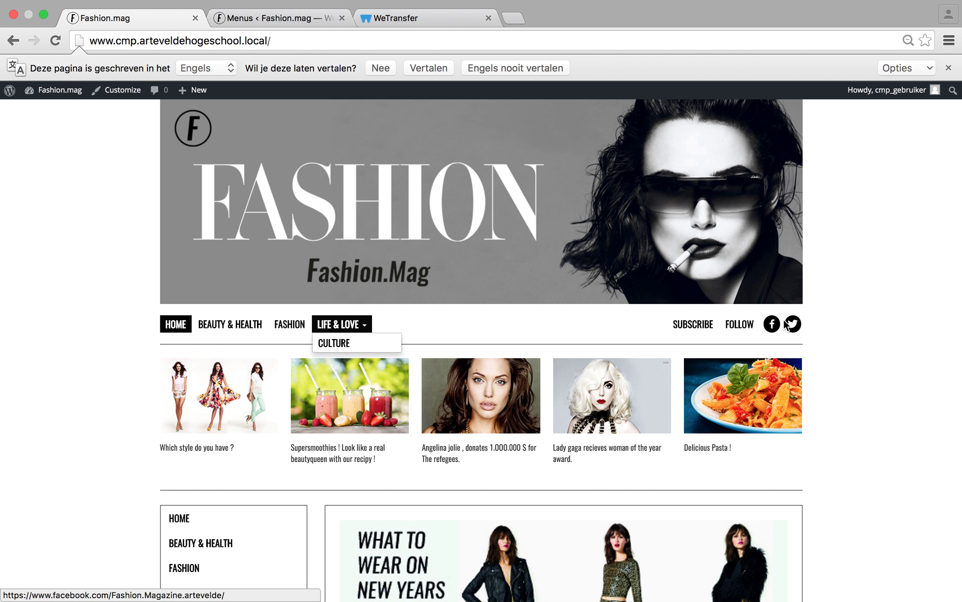
click(314, 20)
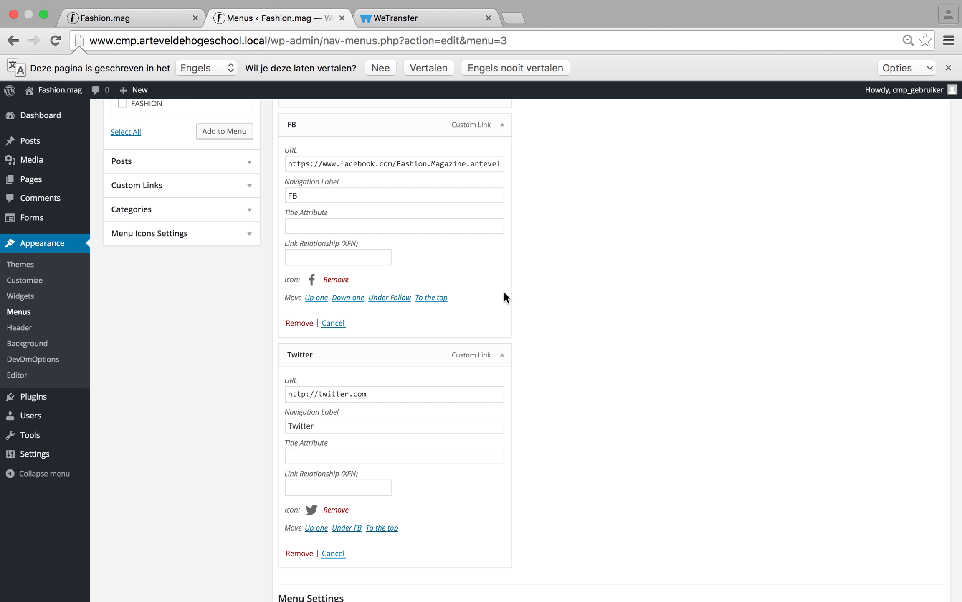
scroll(669, 274, up, 6)
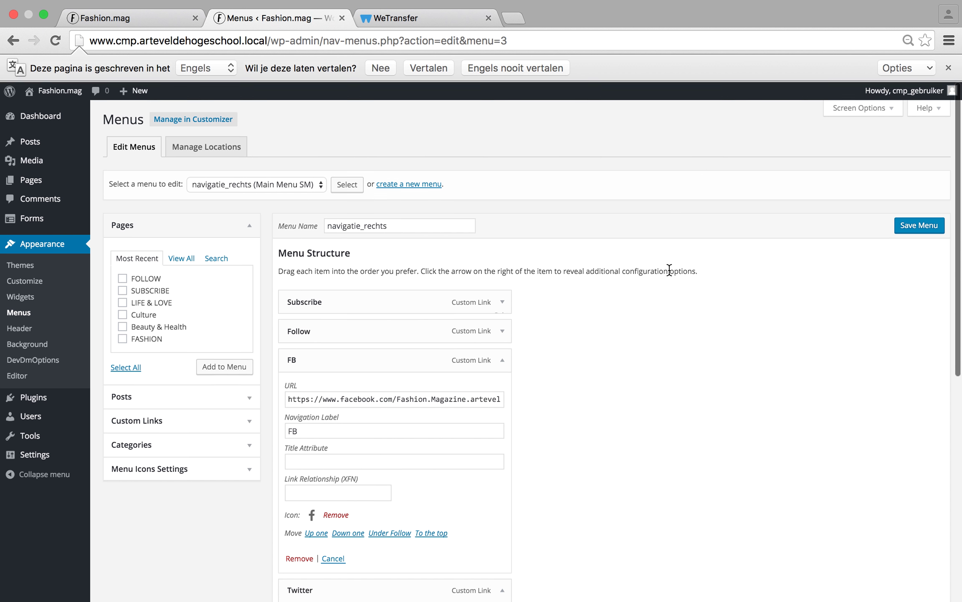
Step: Collapse the FB and Twitter items, save the navigatie_rechts menu, and reload the home page to check the navigation
click(502, 360)
click(500, 392)
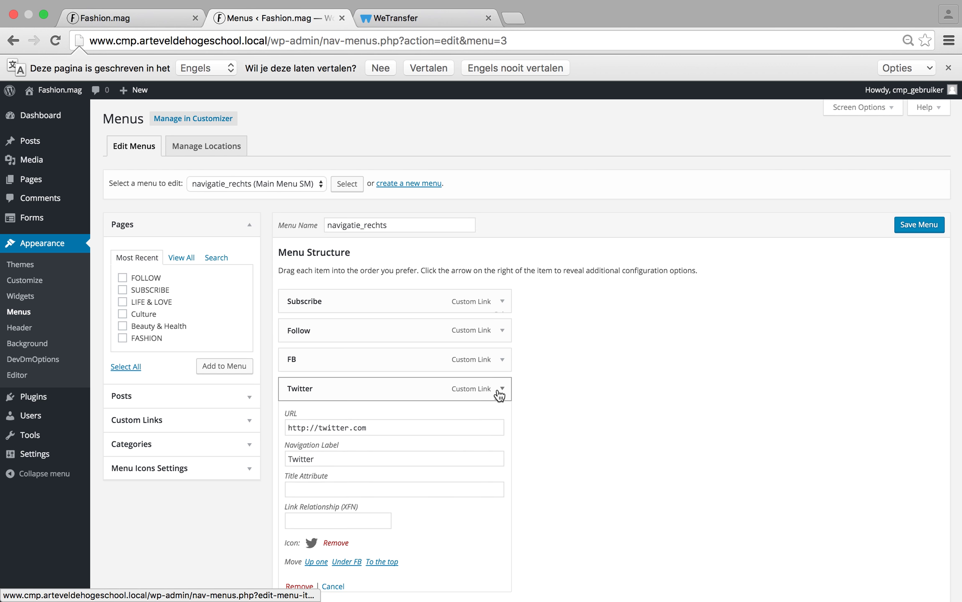
click(935, 229)
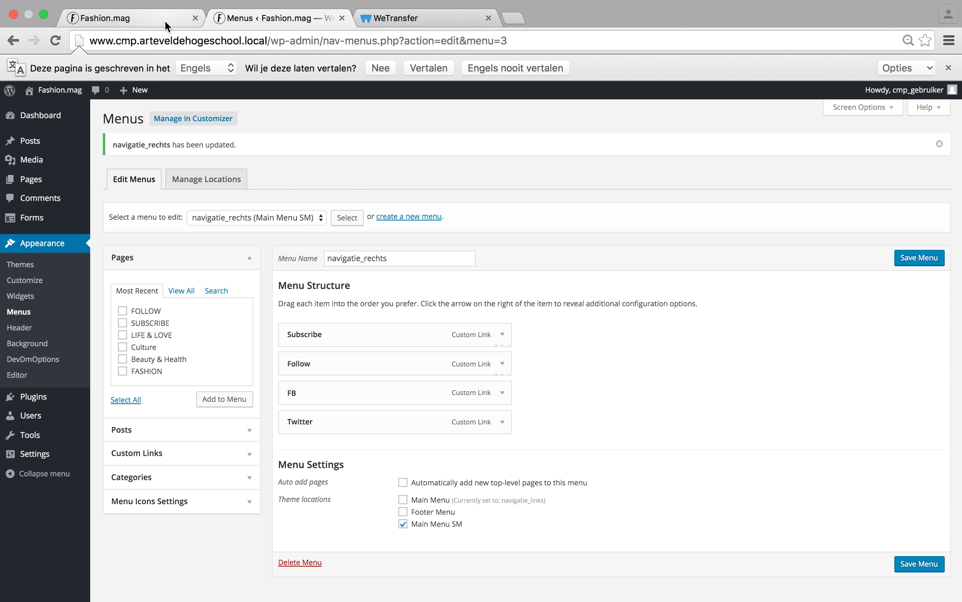
click(165, 21)
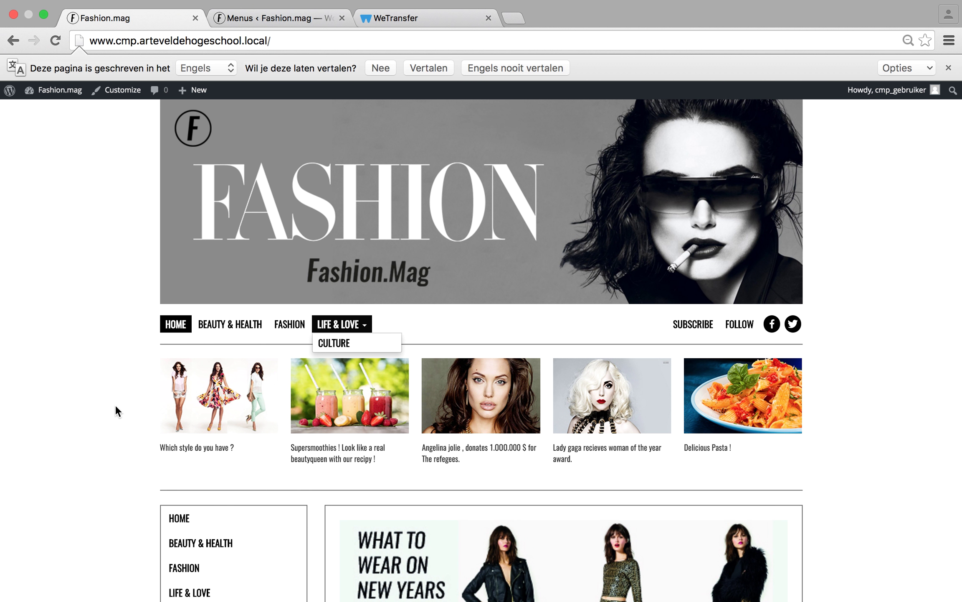
click(55, 41)
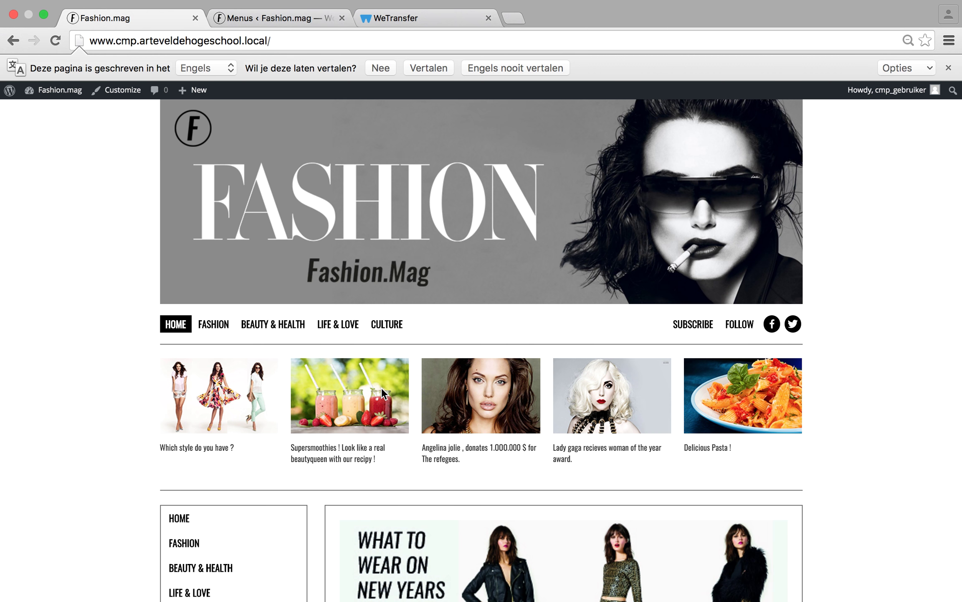
Step: In the site's widgets, replace the image of the last Top bar Image Widget with IMage-boven-2-smoothie-1.jpg
click(271, 18)
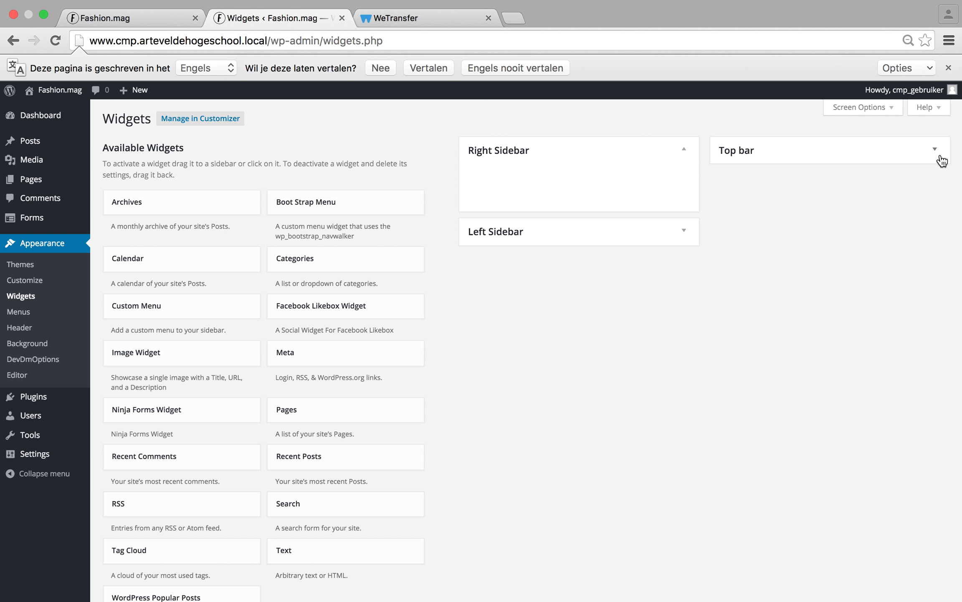
click(936, 150)
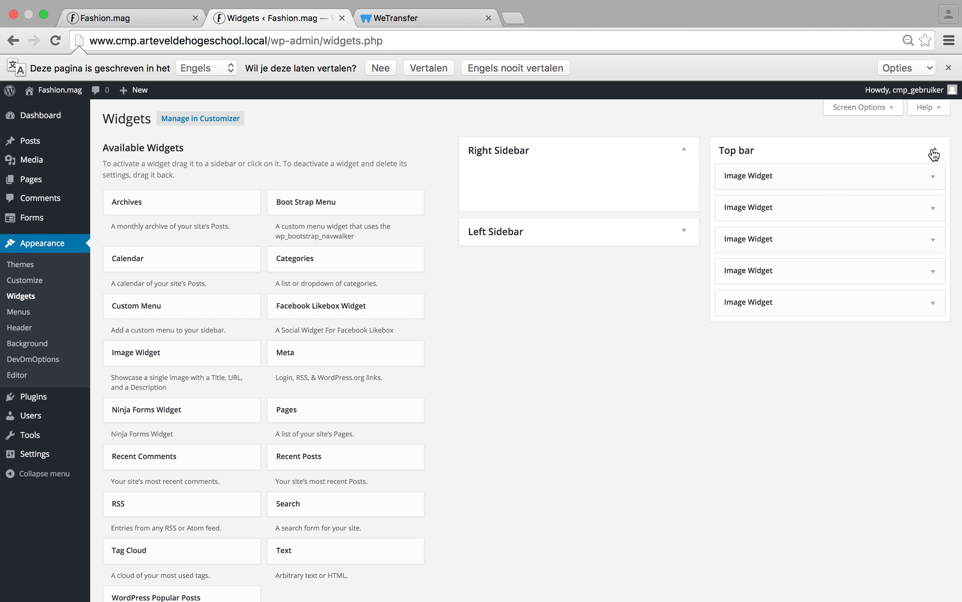
click(935, 304)
click(850, 340)
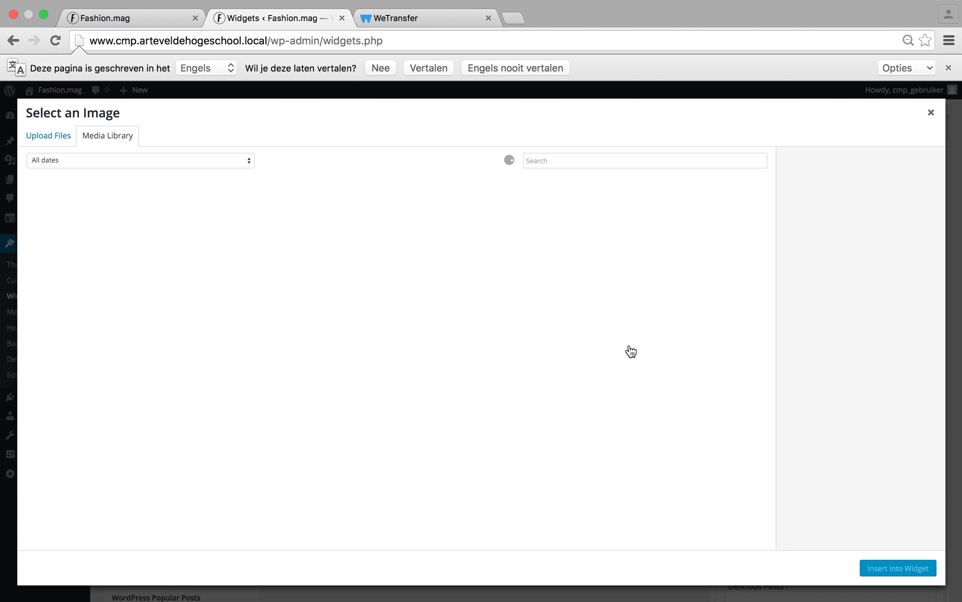
scroll(478, 446, down, 10)
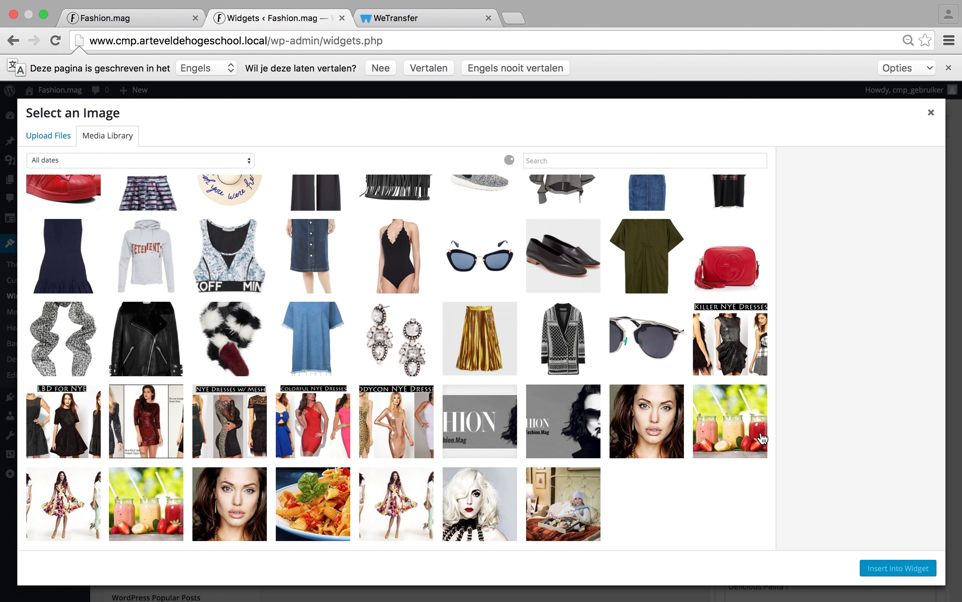
click(725, 426)
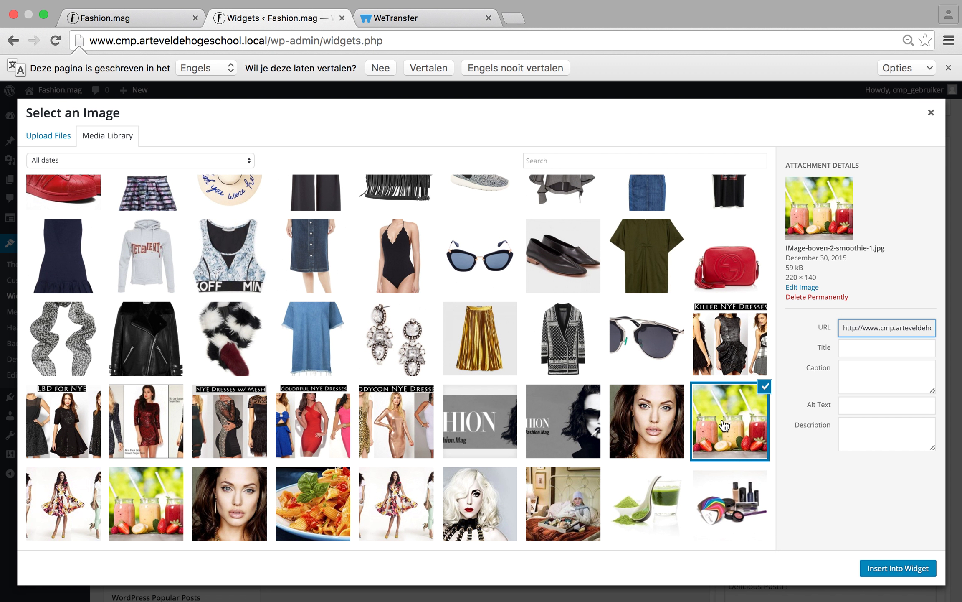
click(883, 564)
Step: Change the widget's caption to "Delicious Smoothie !" and save the widget
scroll(806, 473, down, 3)
scroll(808, 475, down, 2)
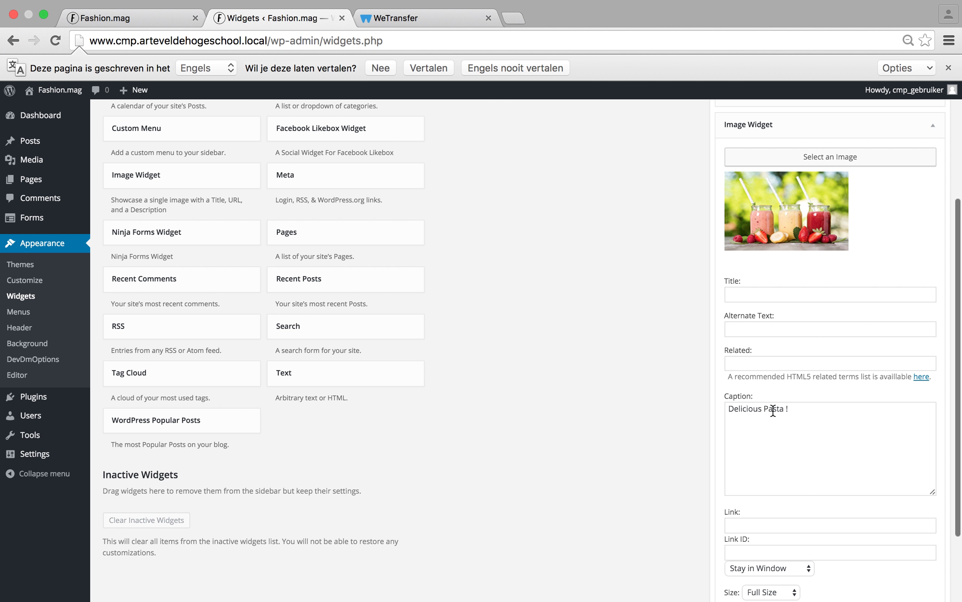
drag(765, 408, 785, 408)
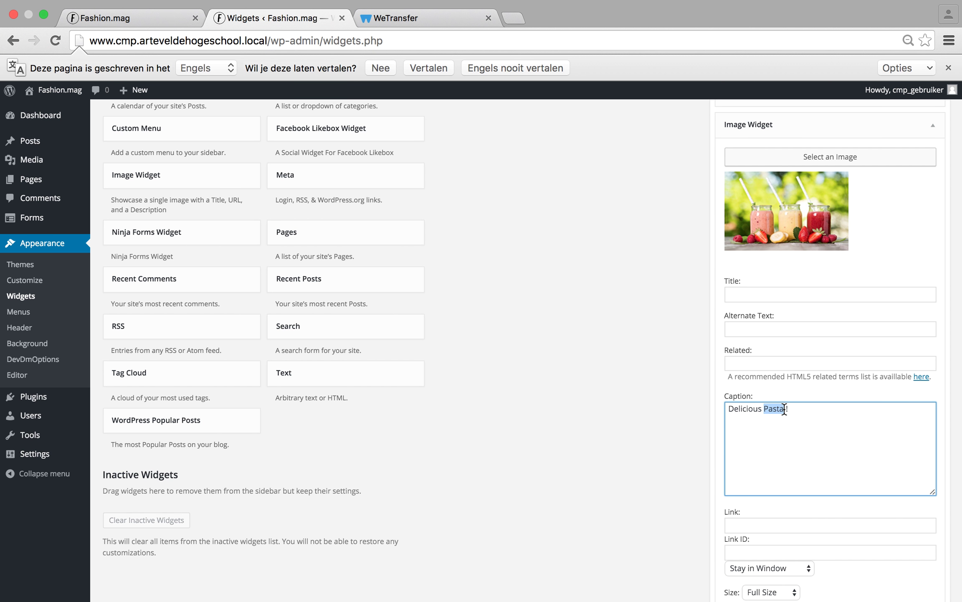
text(Smoothie)
scroll(829, 461, down, 3)
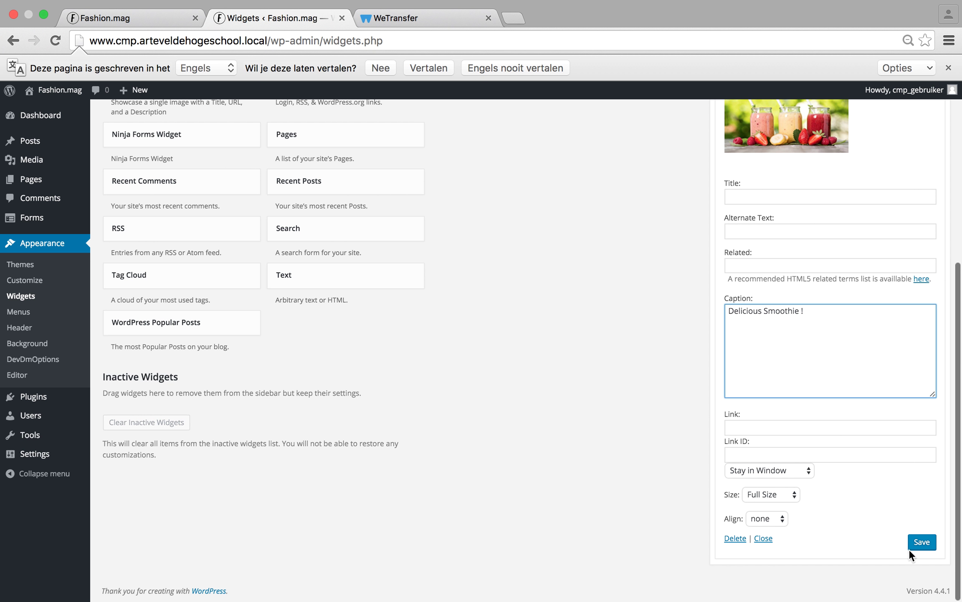
click(921, 544)
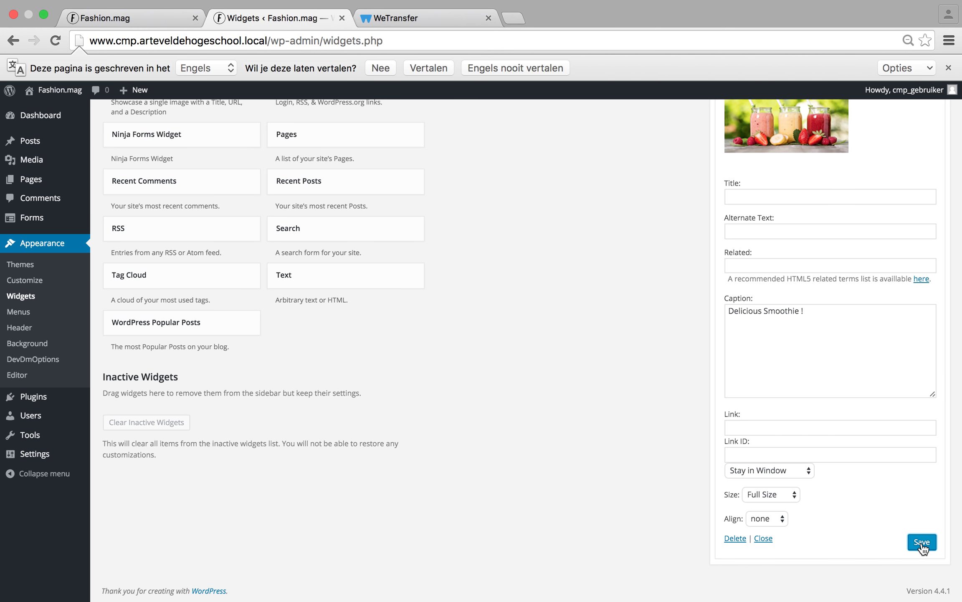
Step: Reload the site's home page and check the last image and caption in the top bar
scroll(571, 313, up, 8)
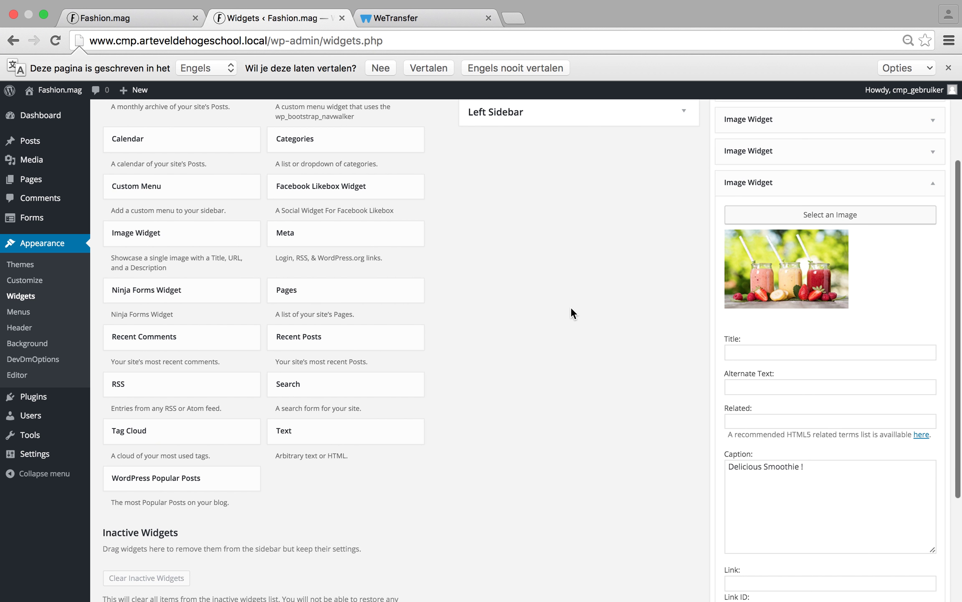
click(156, 18)
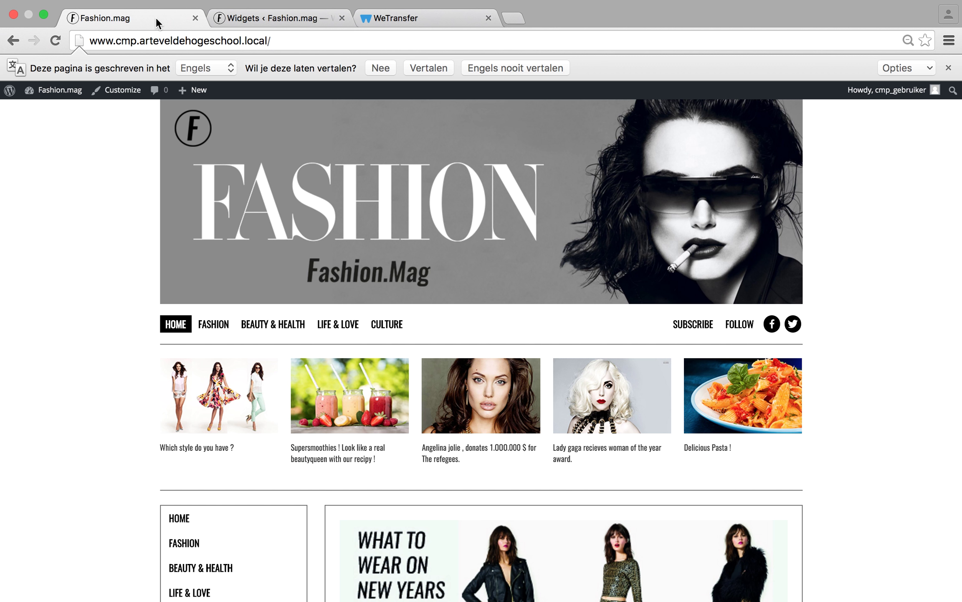
click(57, 41)
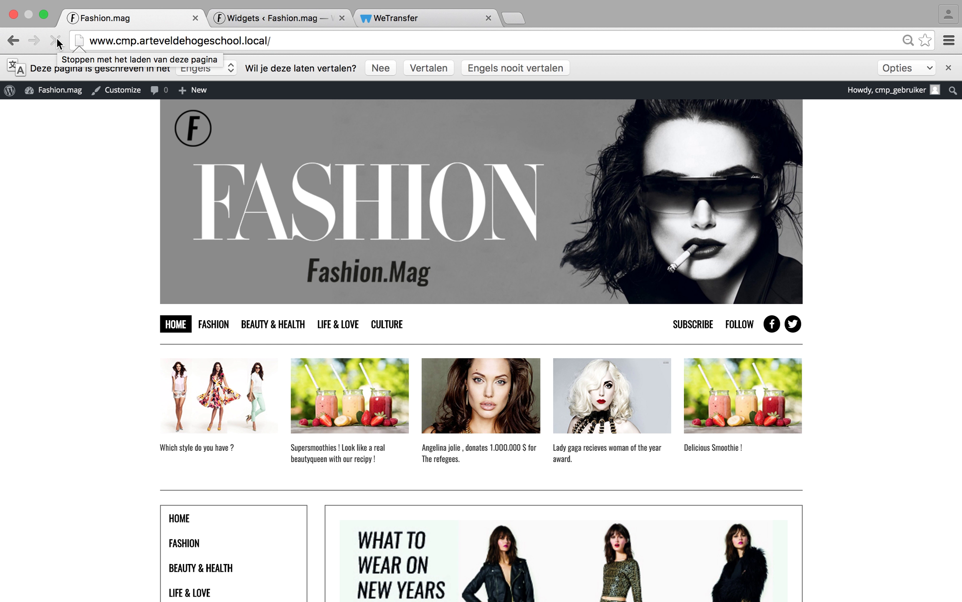
Step: Replace the image of the last Top bar Image Widget with image-boven-5-pasta.jpg from the media library
click(287, 20)
click(810, 338)
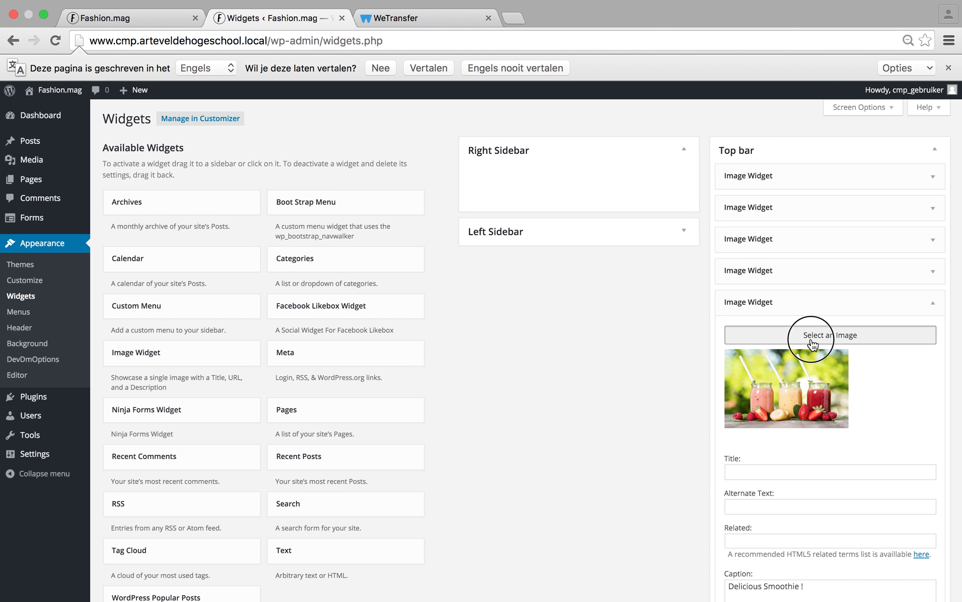
scroll(565, 418, down, 20)
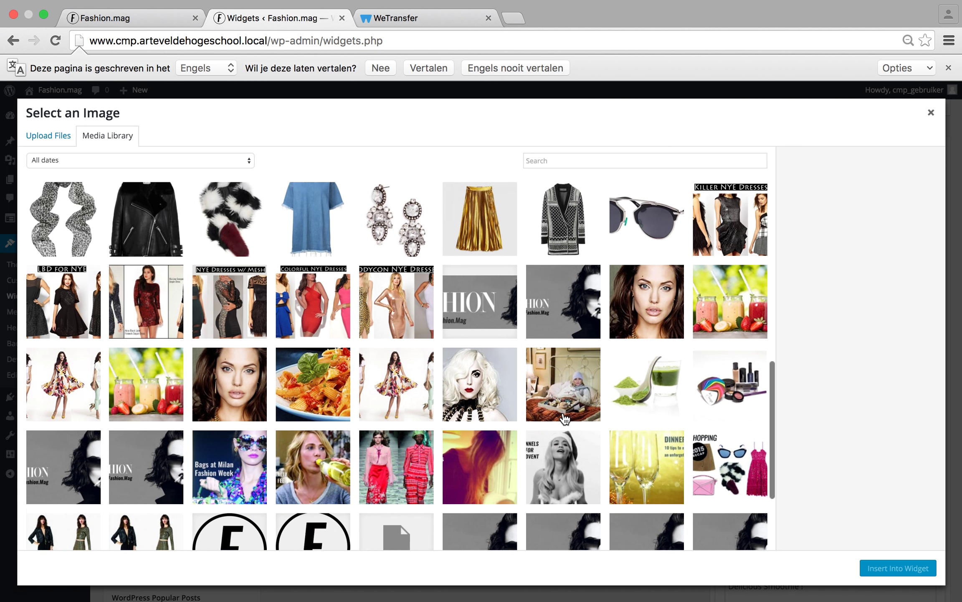
scroll(564, 418, up, 5)
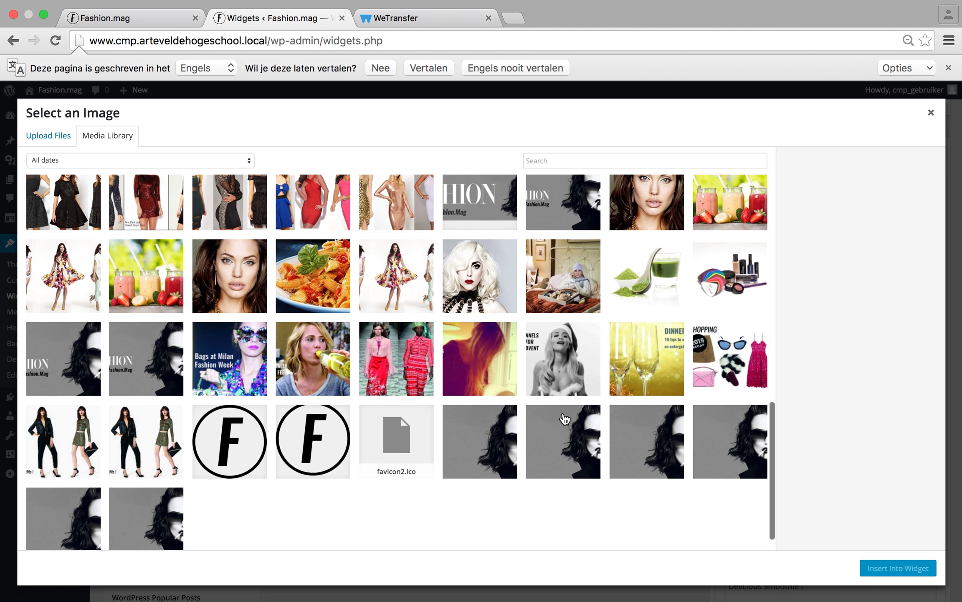
scroll(564, 418, up, 10)
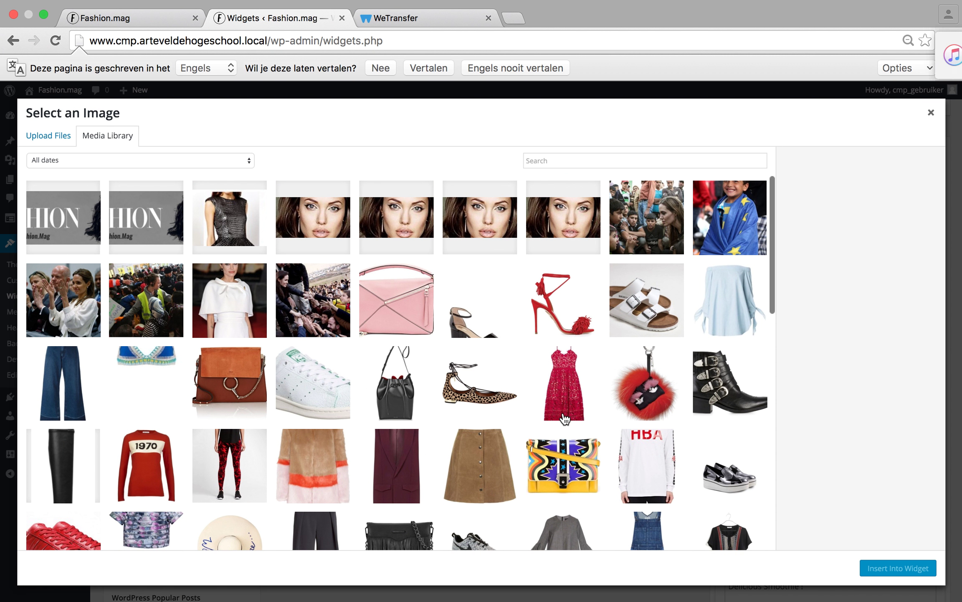
scroll(565, 417, down, 15)
click(321, 276)
click(900, 568)
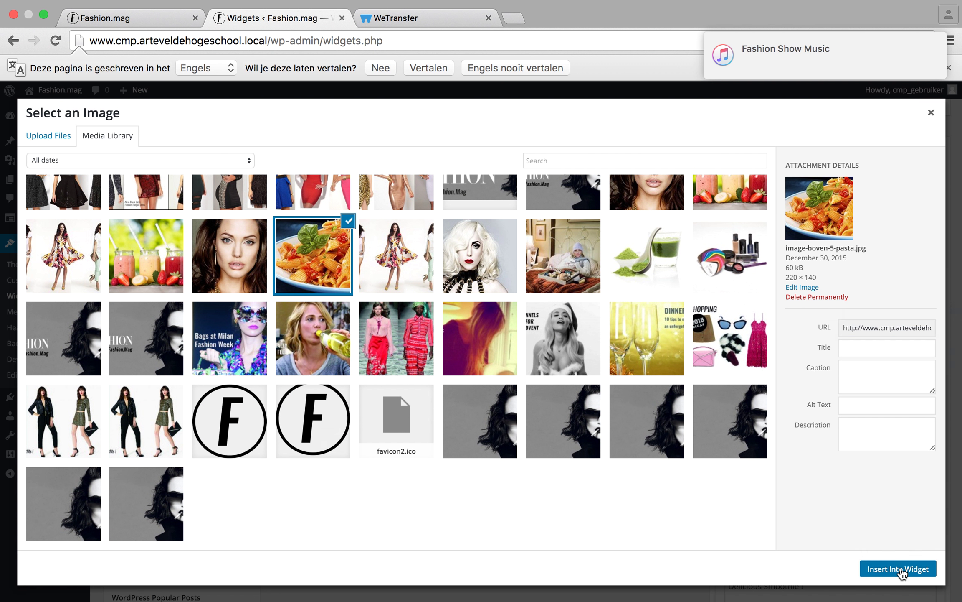
Step: Set the widget's caption to "Delicious Pasta !" and save the widget
scroll(790, 463, down, 3)
scroll(777, 439, down, 3)
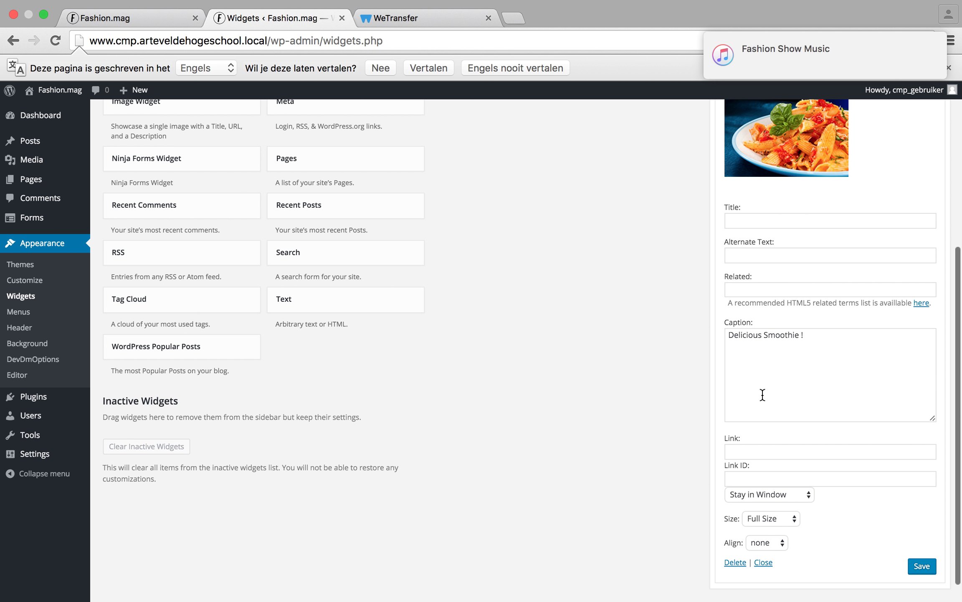
drag(764, 336, 800, 338)
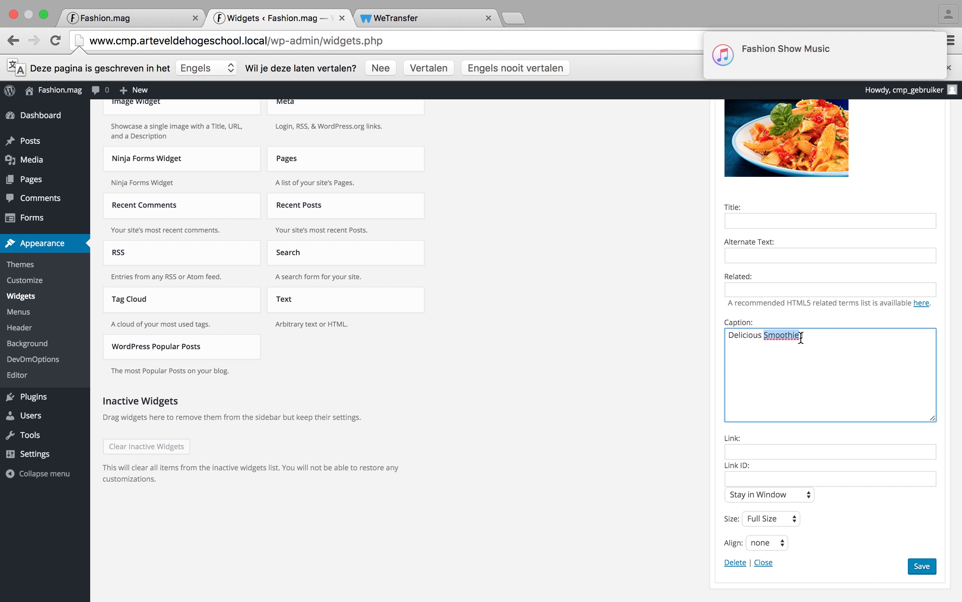
text(Pasta)
click(921, 566)
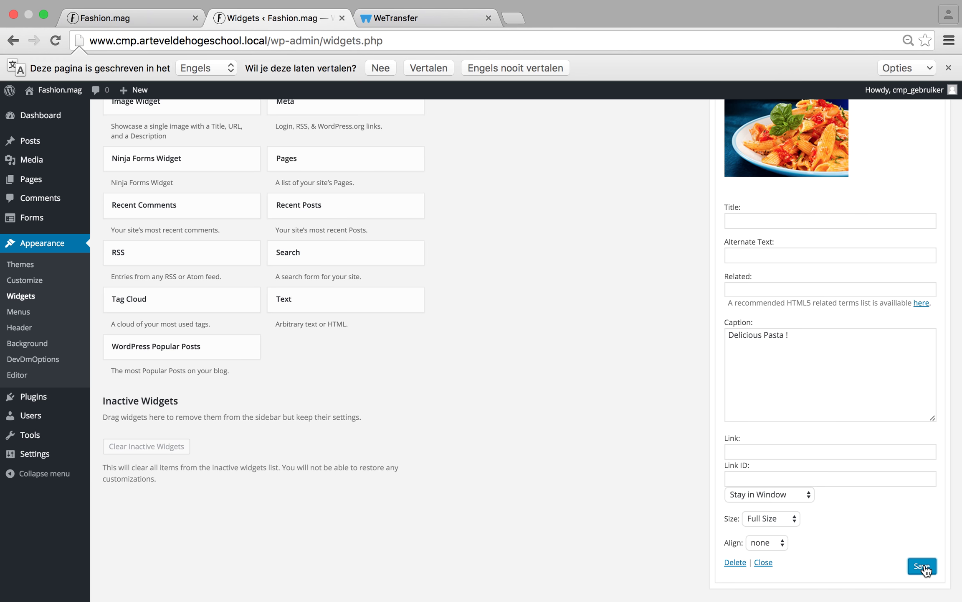
Step: Collapse the Top bar area, reload the home page, and check the top bar images and the left sidebar content
scroll(633, 266, up, 5)
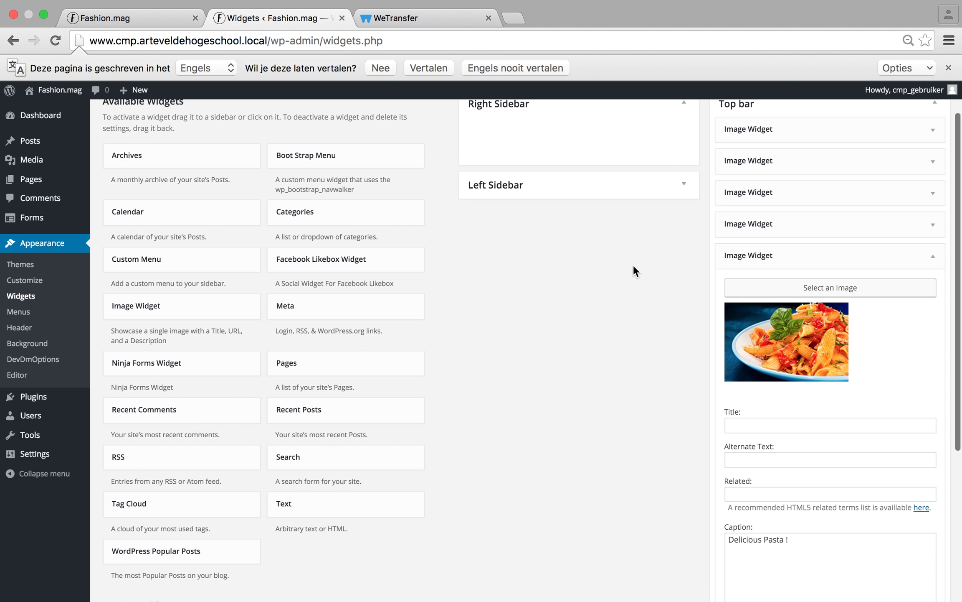
click(936, 155)
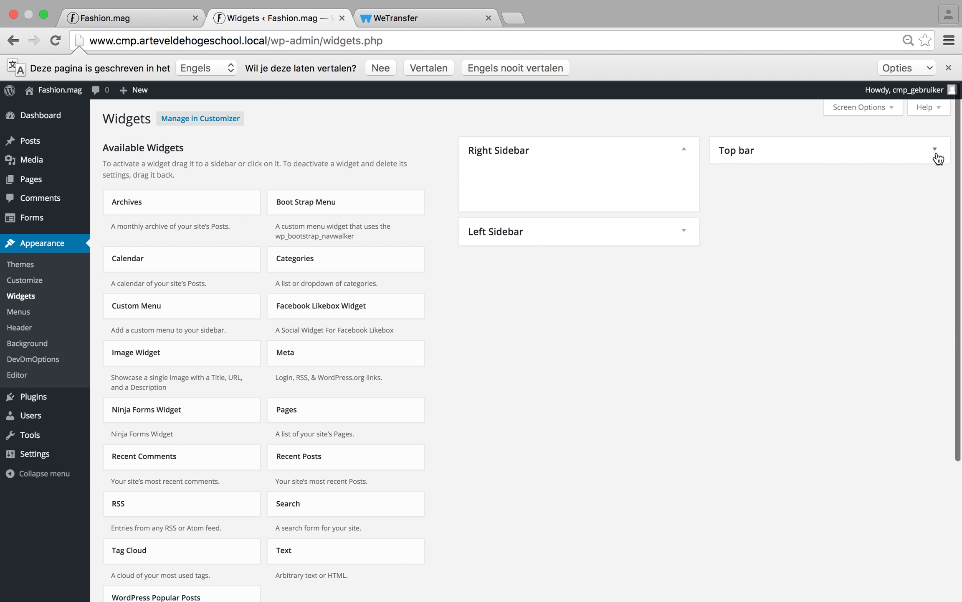
click(125, 16)
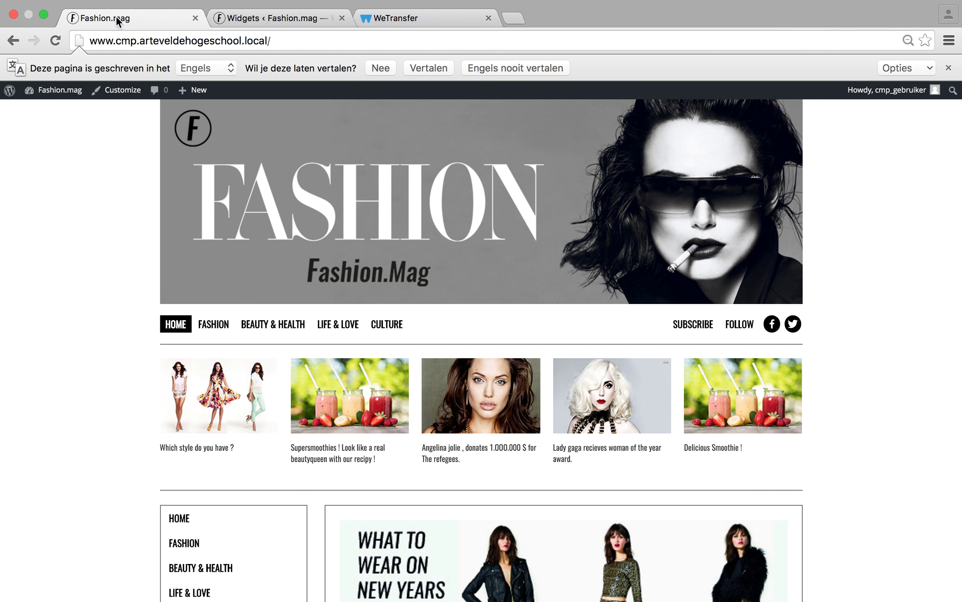
click(52, 40)
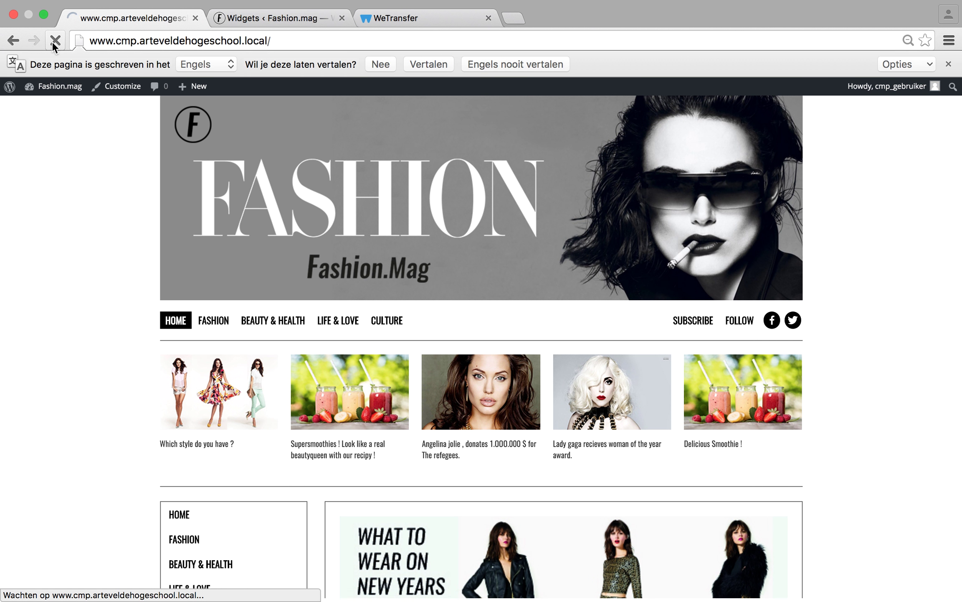
scroll(54, 308, down, 6)
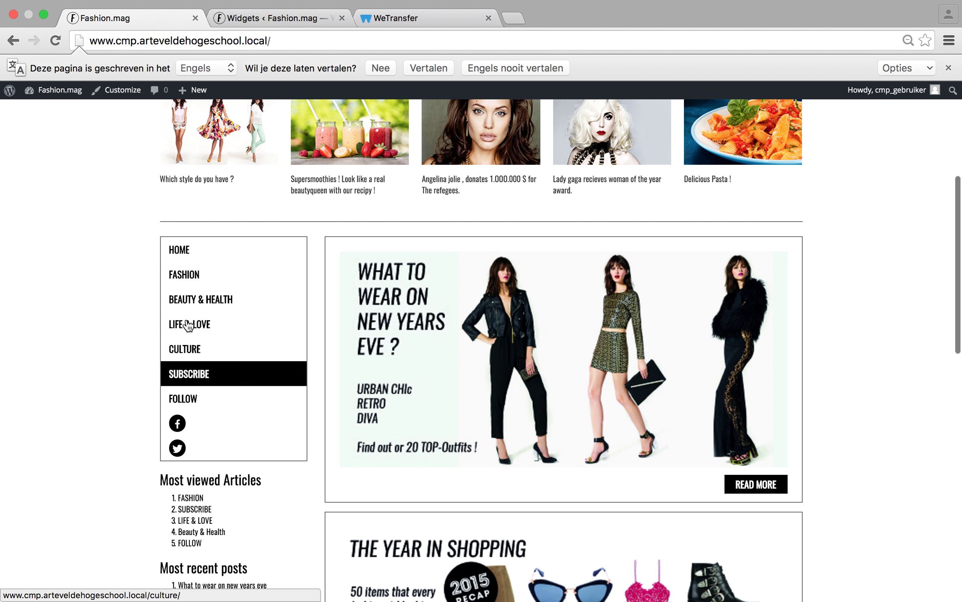
Step: Assign the navigatie_rechts menu to the first Custom Menu widget in the Left Sidebar, save it, and check the reloaded home page
click(279, 19)
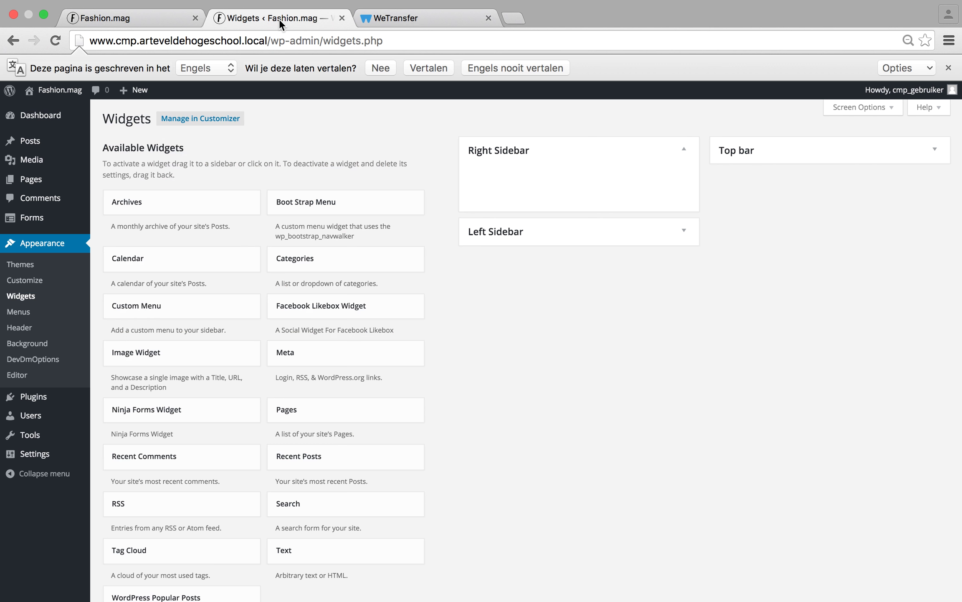
click(684, 237)
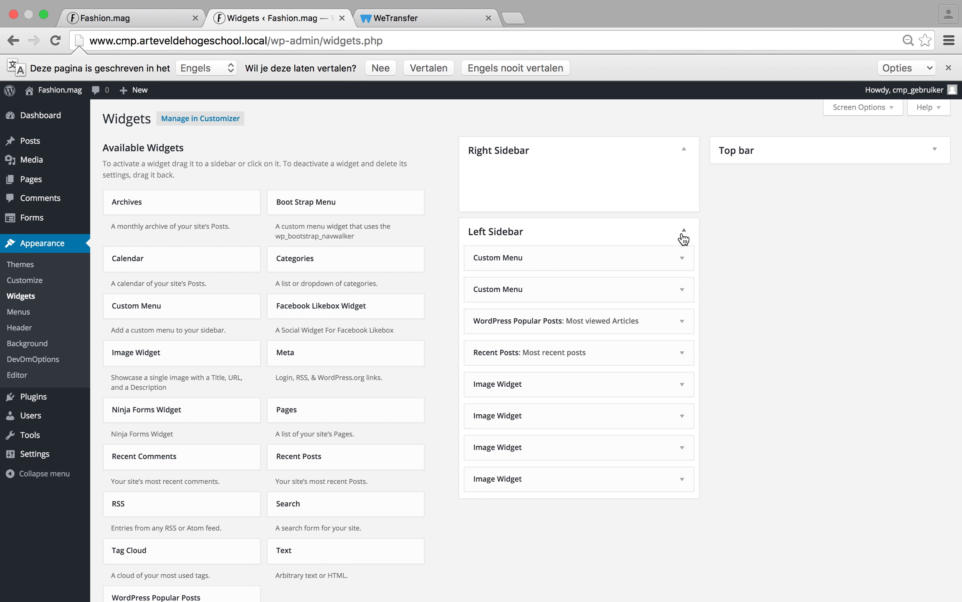
click(681, 258)
click(592, 321)
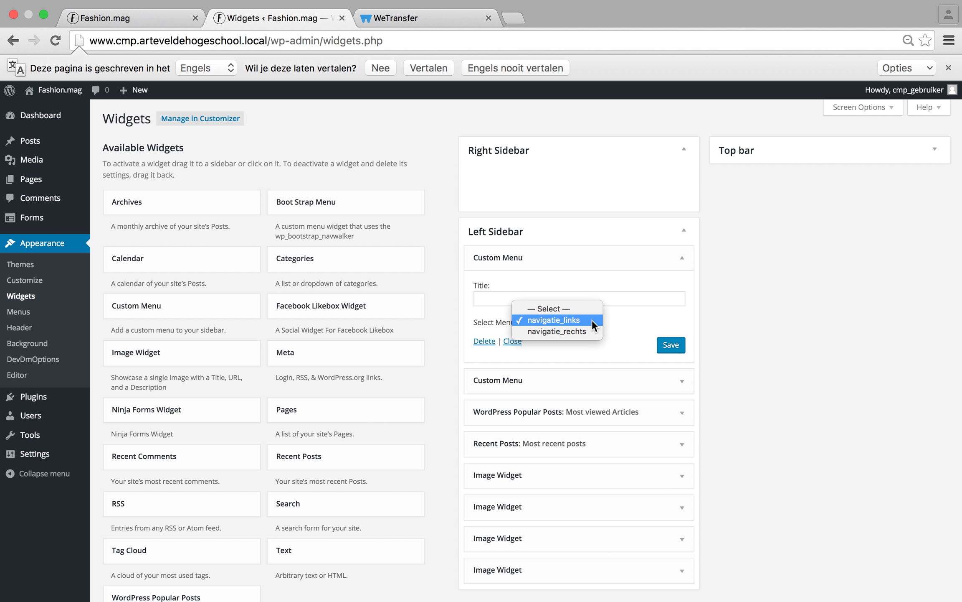
click(648, 346)
click(671, 345)
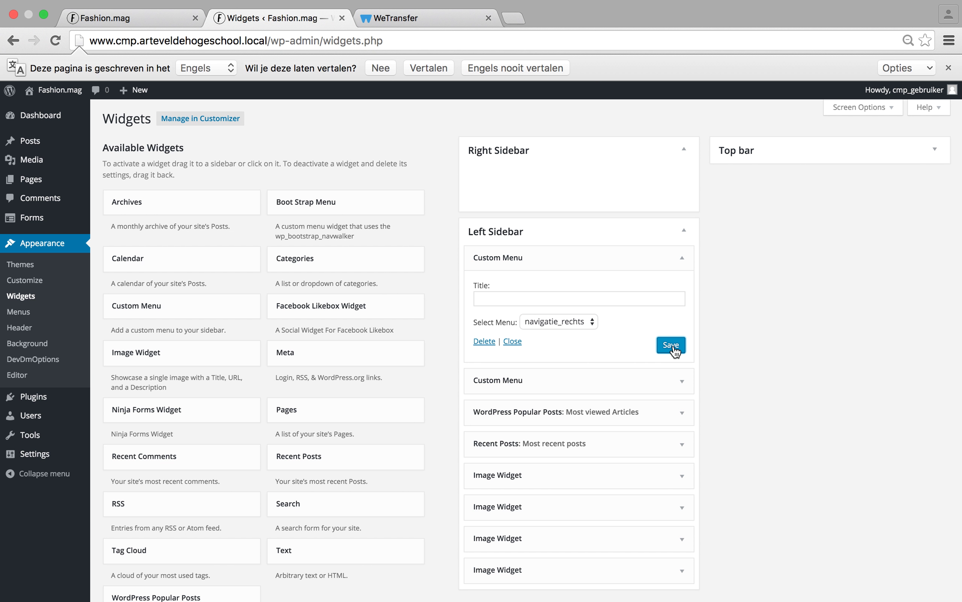
click(155, 20)
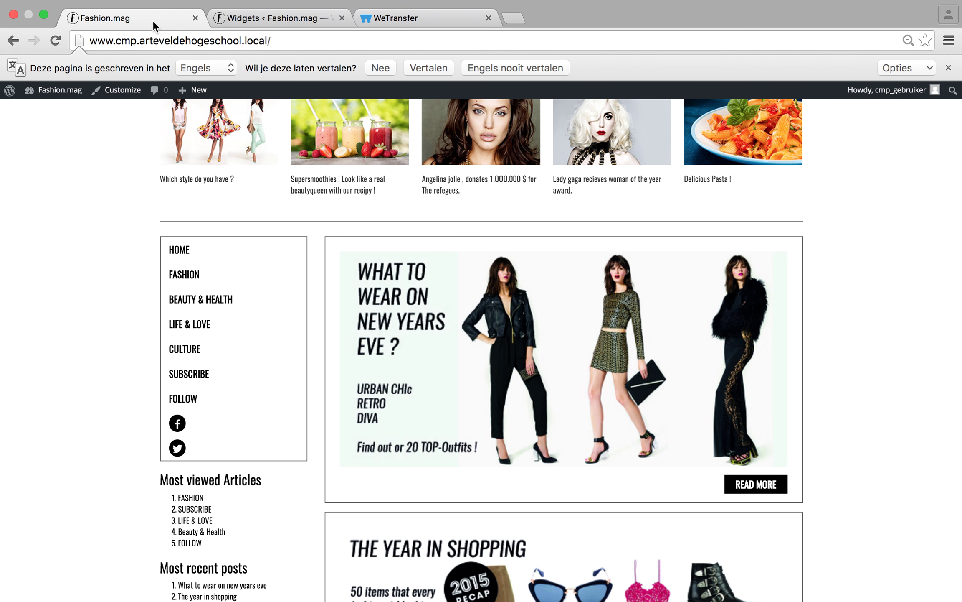
click(55, 41)
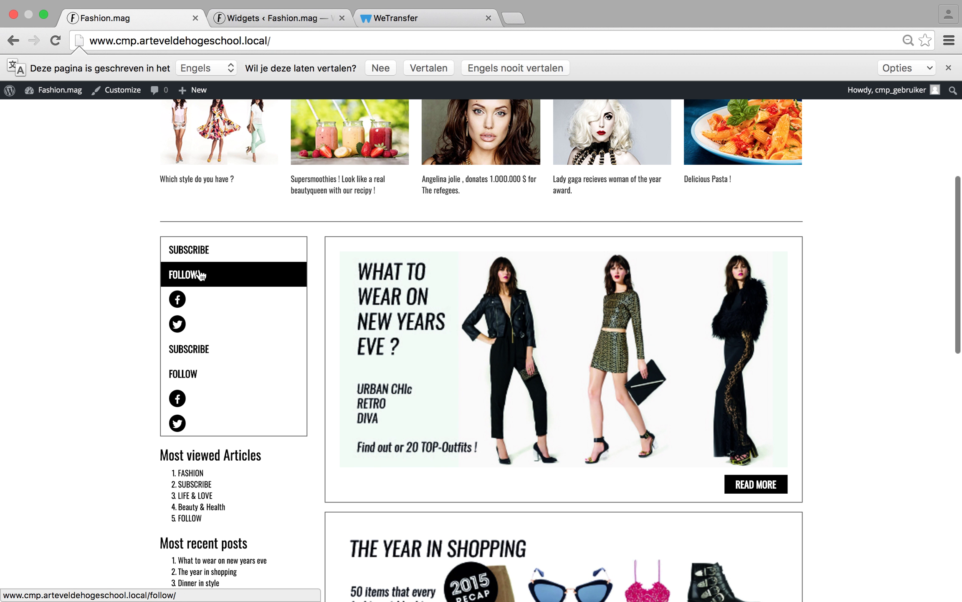
Step: Set the first Left Sidebar Custom Menu widget to navigatie_links, save it, and collapse the widget
click(286, 33)
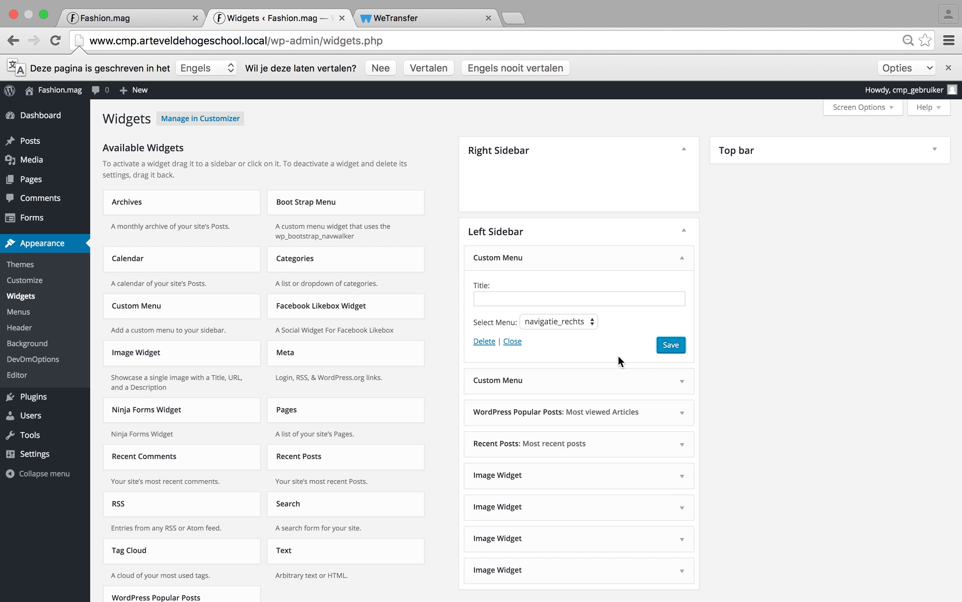
click(590, 321)
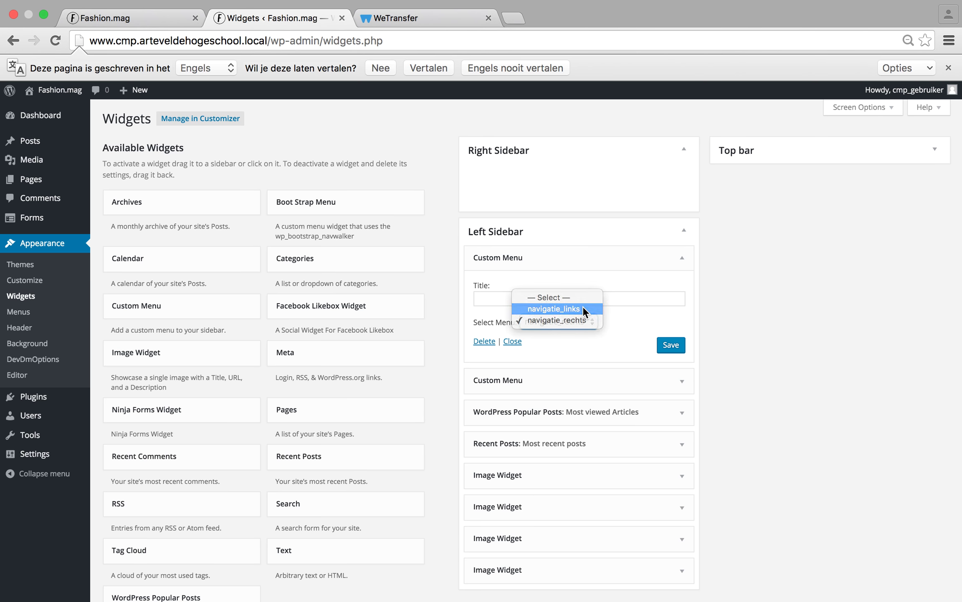
click(583, 306)
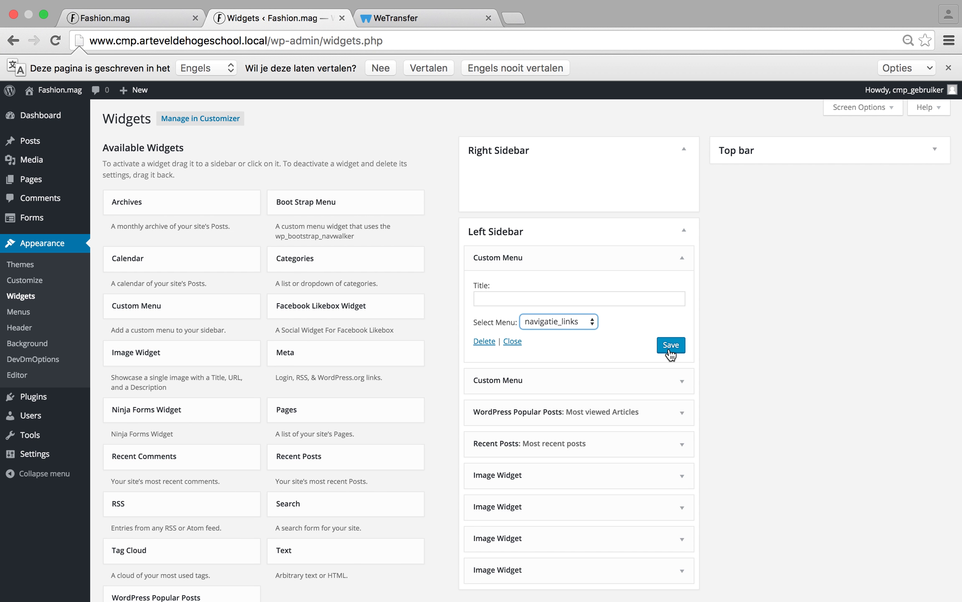
click(669, 350)
click(685, 259)
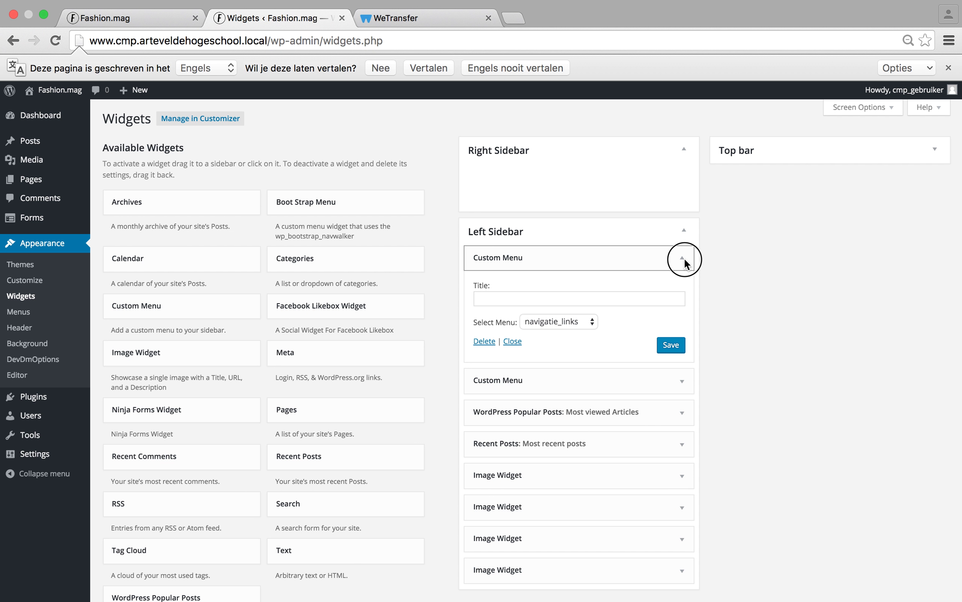
click(685, 258)
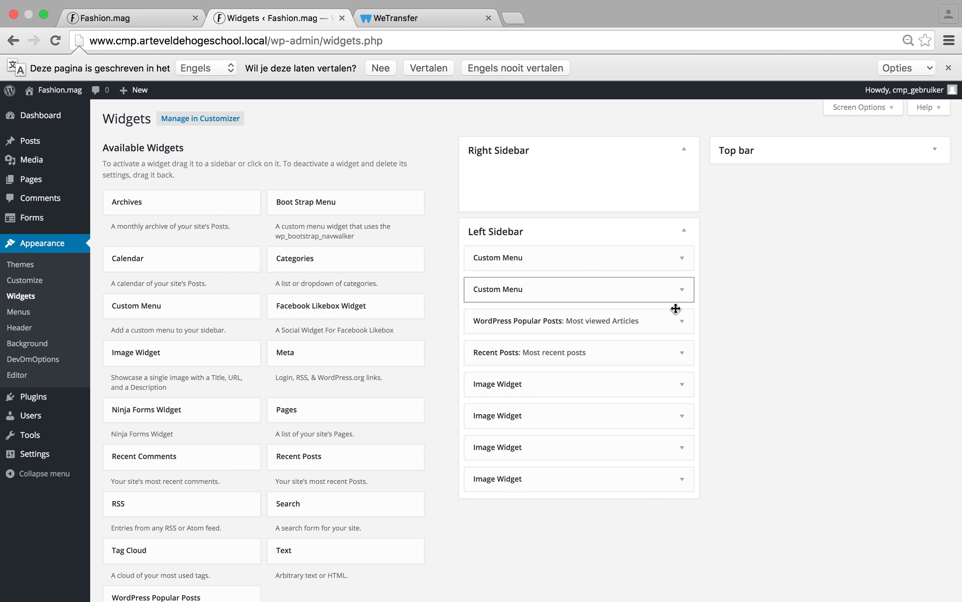
Step: Move the Recent Posts widget above WordPress Popular Posts in the Left Sidebar and check the order on the reloaded home page
click(156, 17)
scroll(113, 250, down, 5)
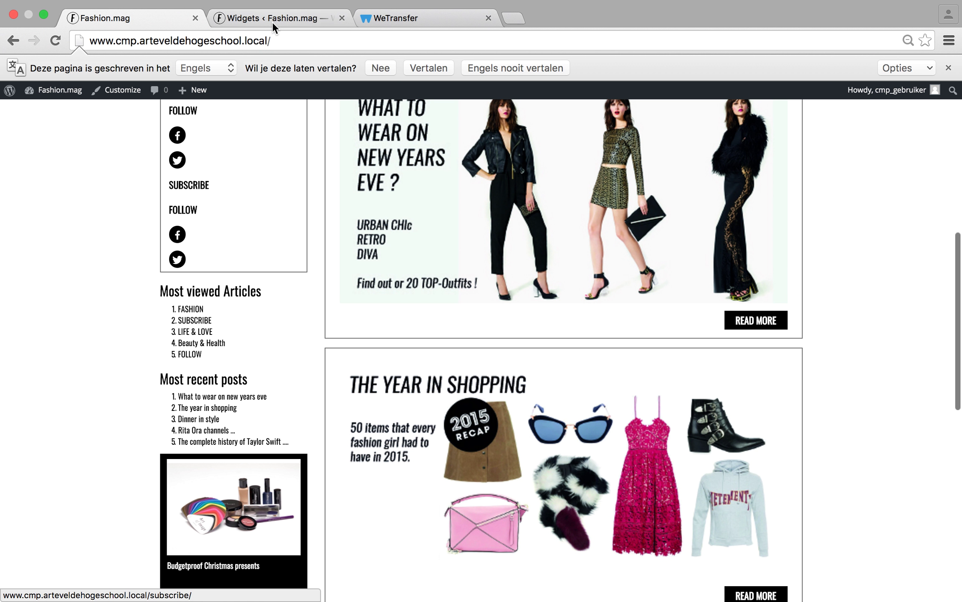
click(285, 13)
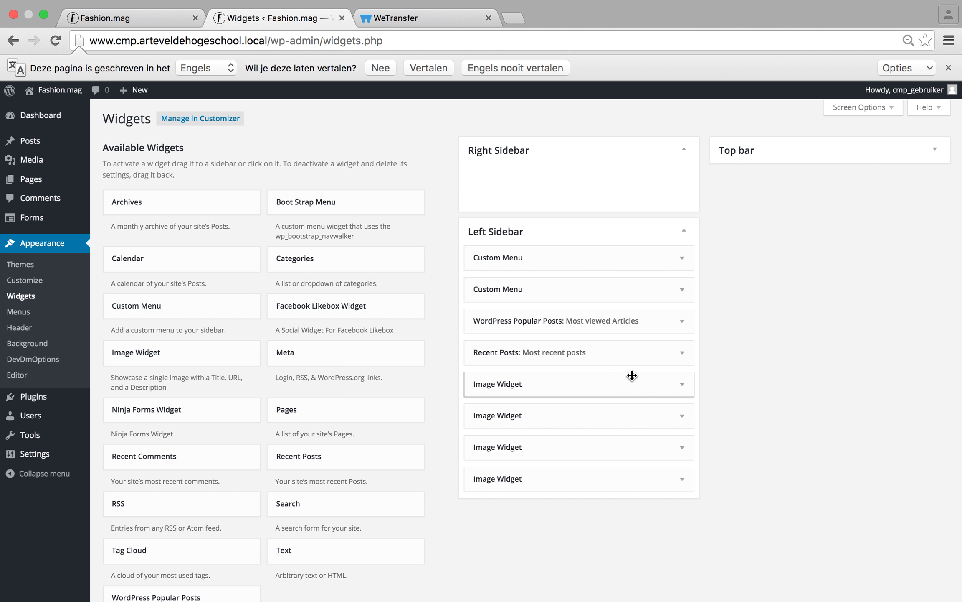
drag(602, 356, 602, 322)
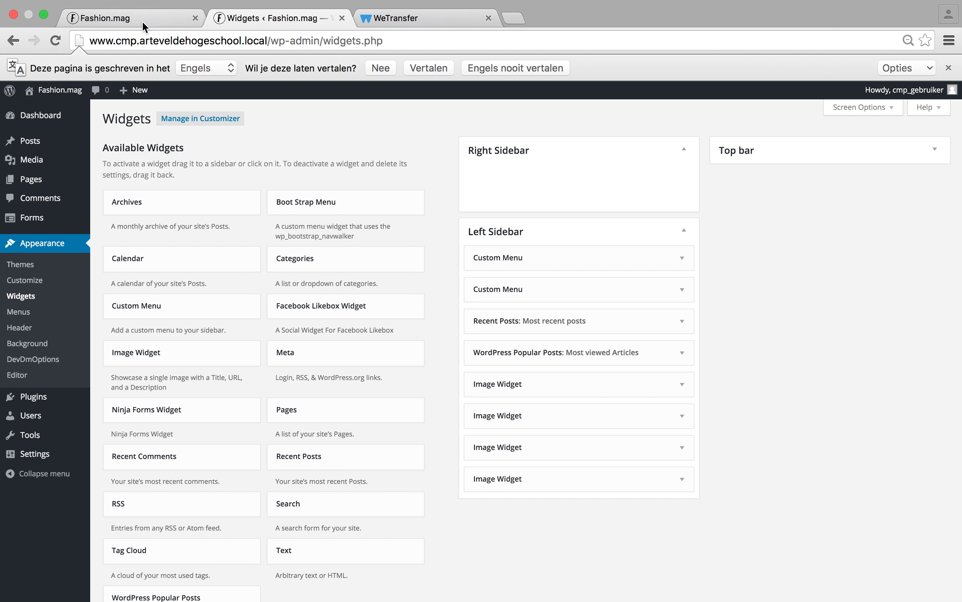
click(141, 20)
click(55, 41)
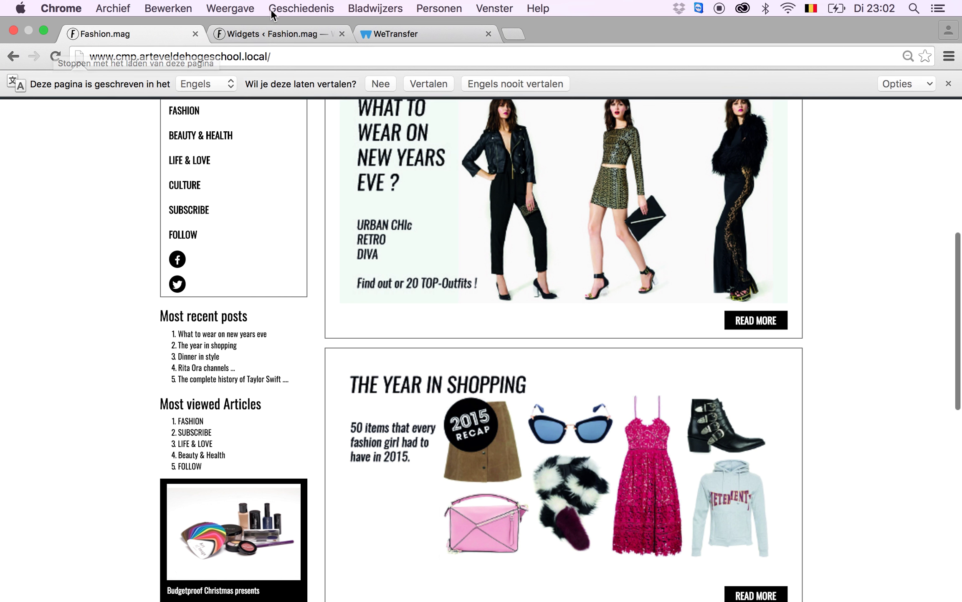
Step: Move the WordPress Popular Posts widget back above Recent Posts in the Left Sidebar
click(288, 28)
drag(538, 353, 539, 323)
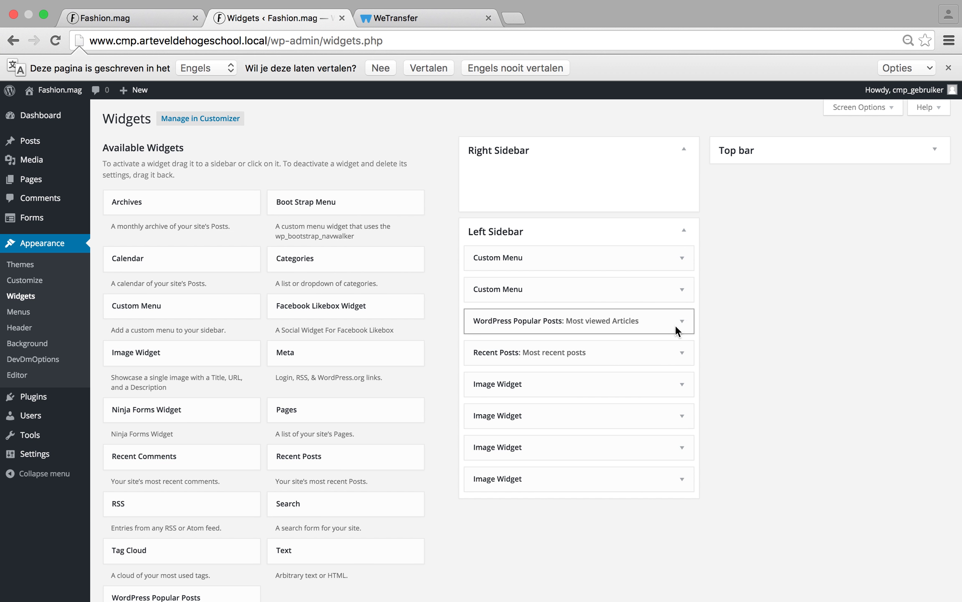
Step: Set the Recent Posts widget to show 3 posts with their post dates, save it, and check the reloaded home page
click(682, 352)
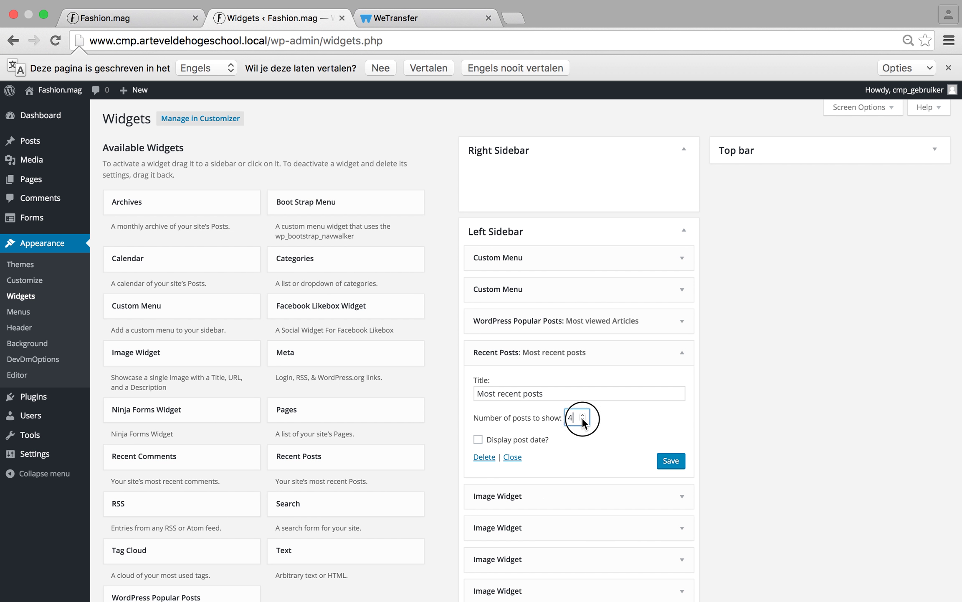
click(479, 439)
click(676, 461)
click(167, 21)
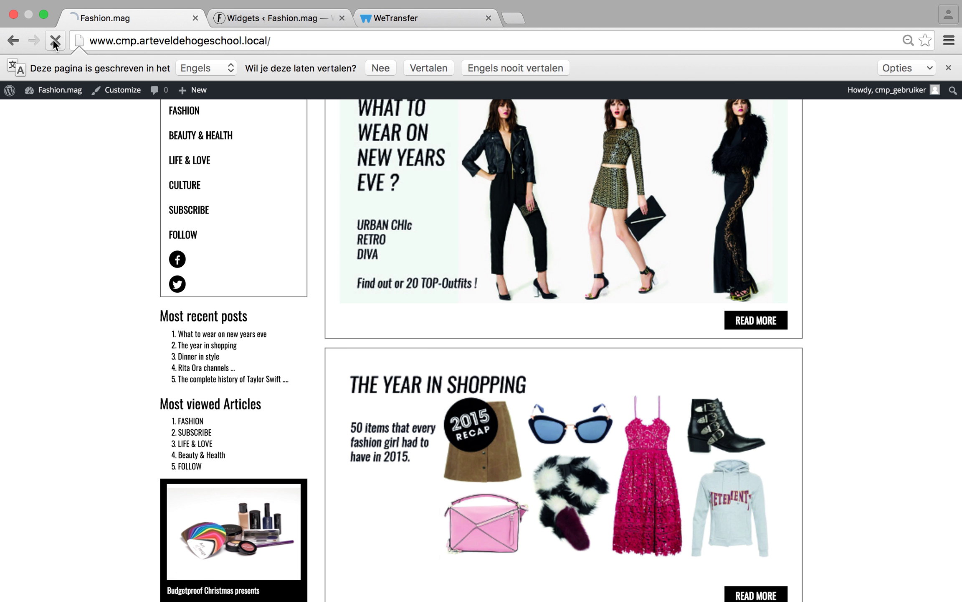
click(53, 40)
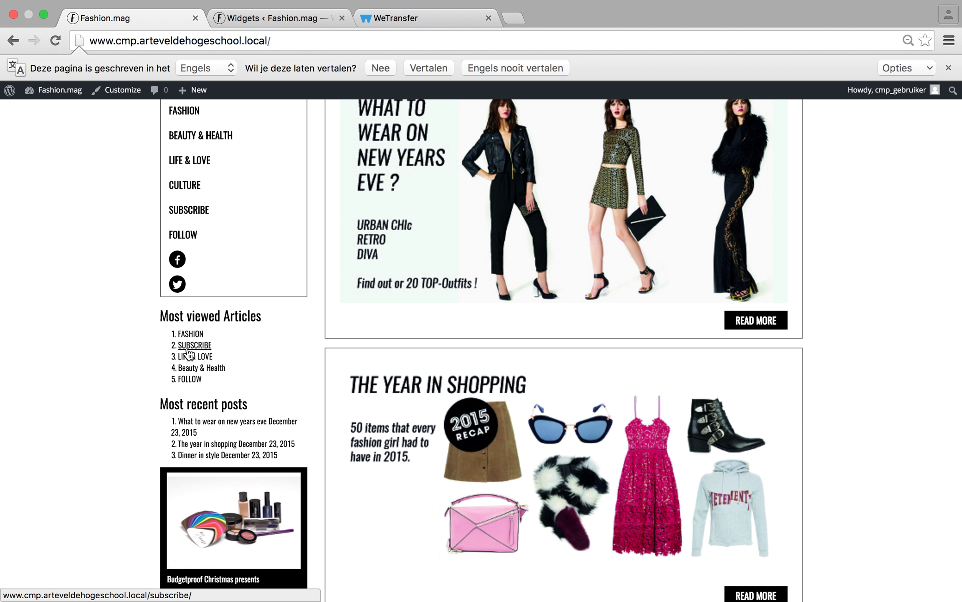
Step: Turn off the post date in the Recent Posts widget, set it to show 5 posts, save, and collapse it
click(303, 17)
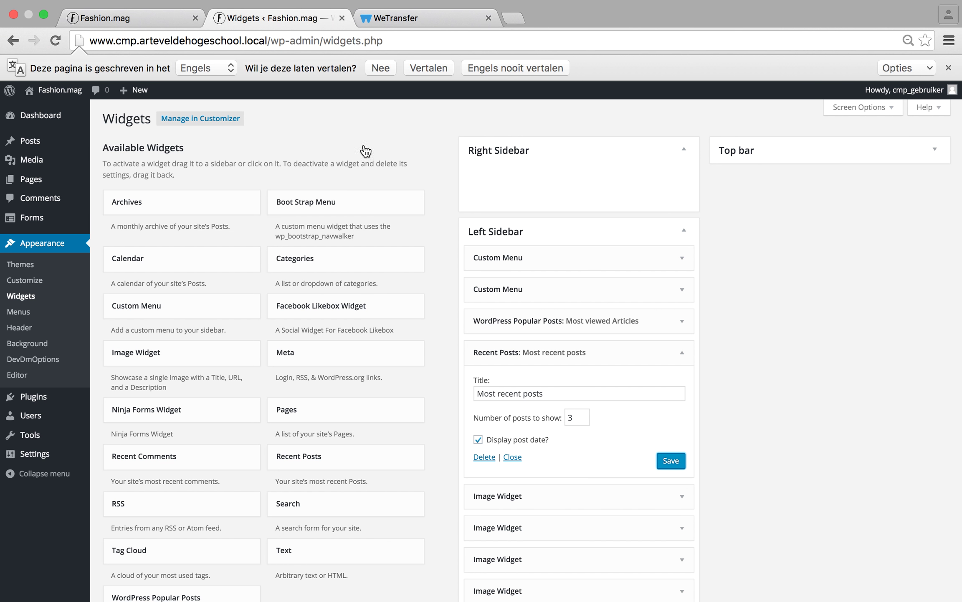
click(478, 439)
click(583, 414)
click(583, 415)
click(669, 460)
click(682, 352)
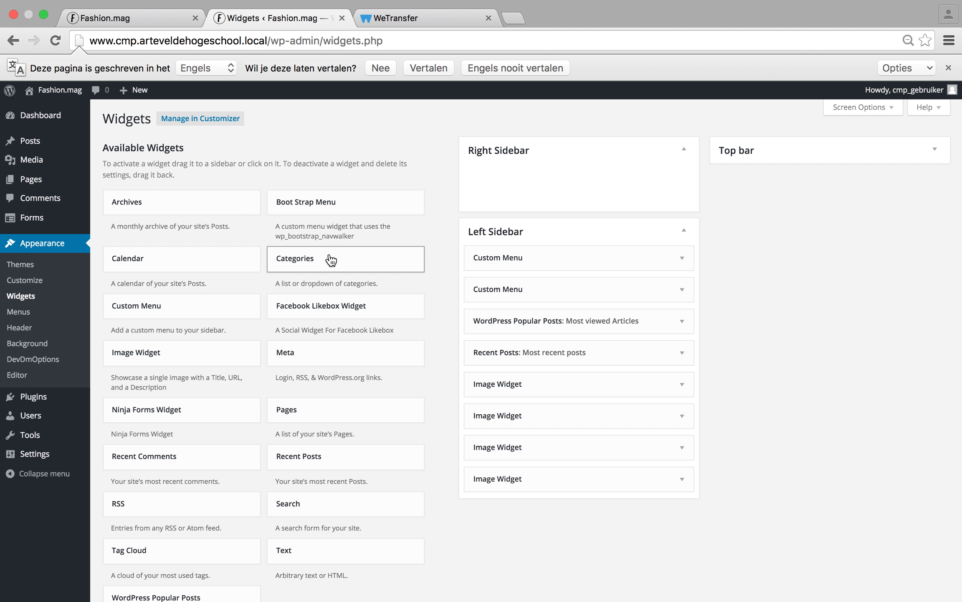
Step: Reload the home page and check the Most recent posts list and the captioned images in the left sidebar
click(135, 18)
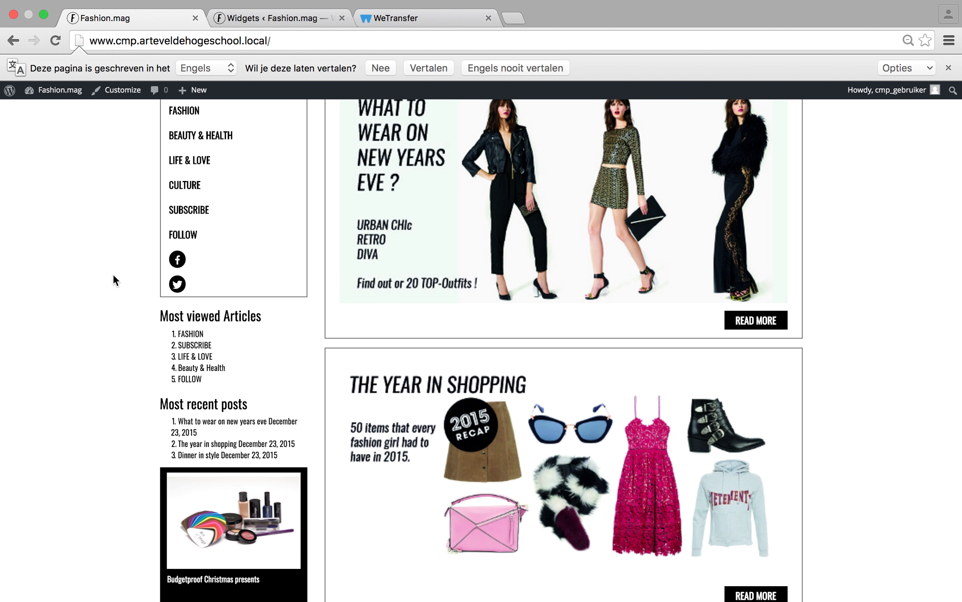
click(55, 41)
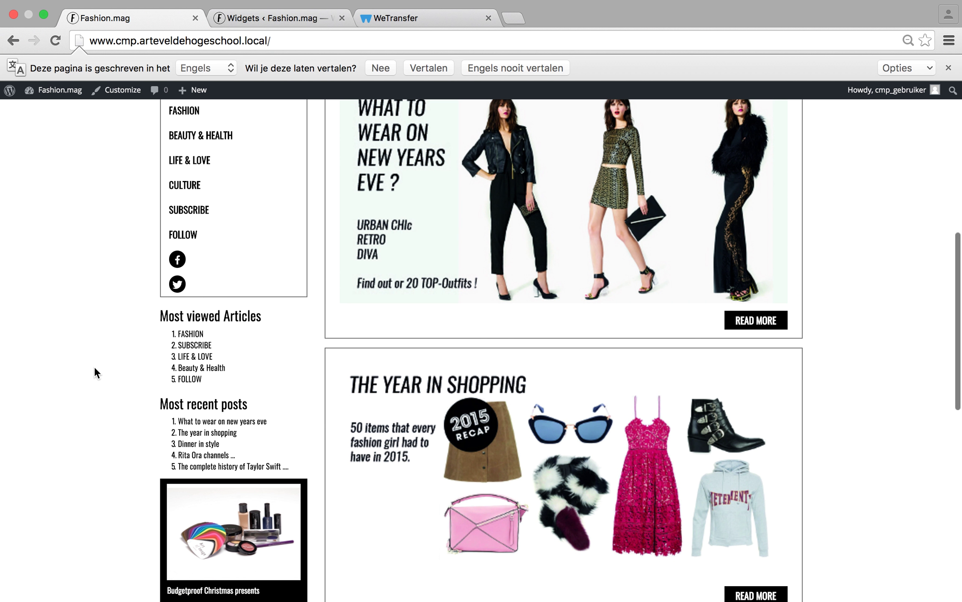
scroll(134, 462, down, 10)
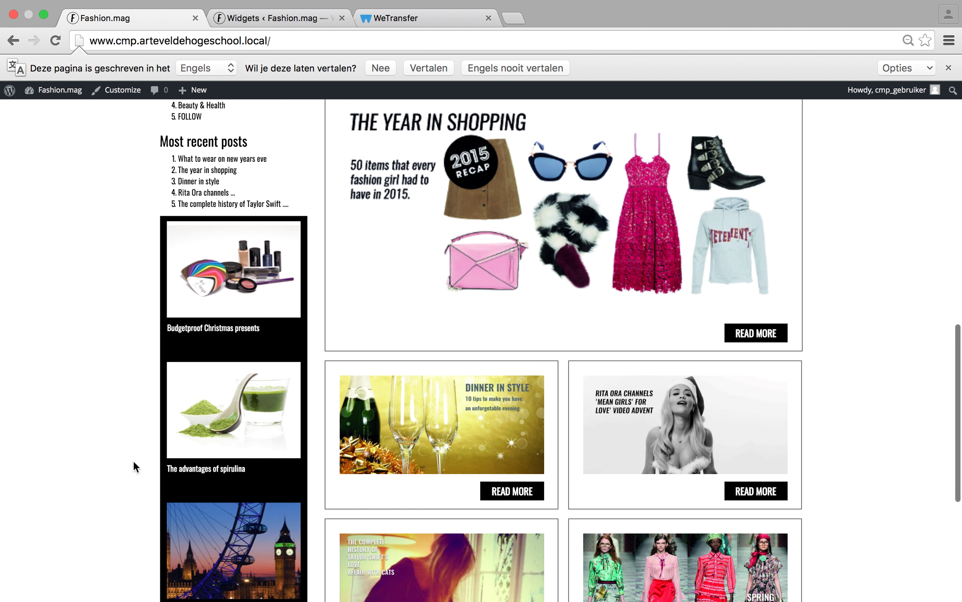
scroll(134, 460, down, 1)
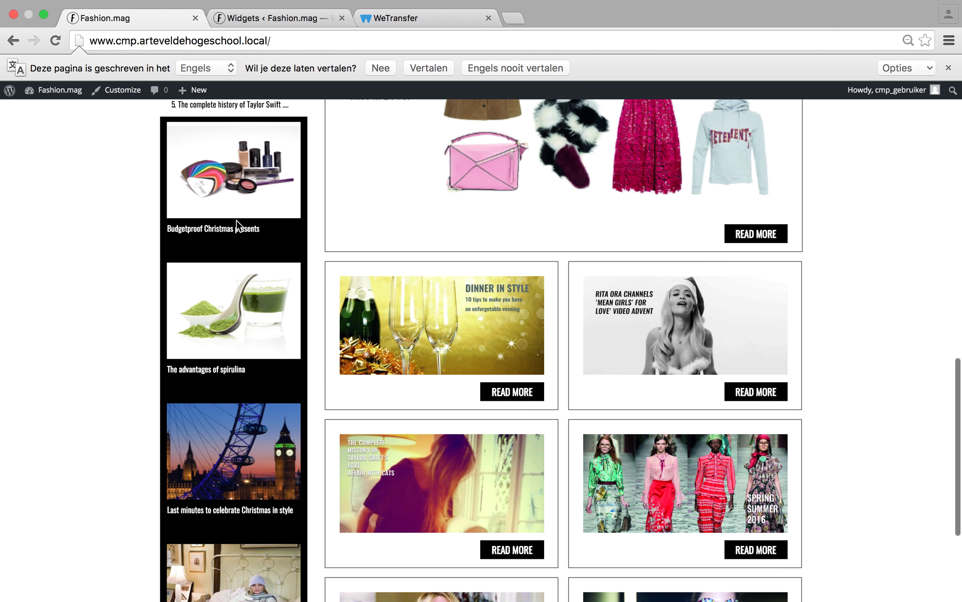
Step: Move the first Left Sidebar Image Widget below the second one and check the image order on the reloaded home page
click(312, 17)
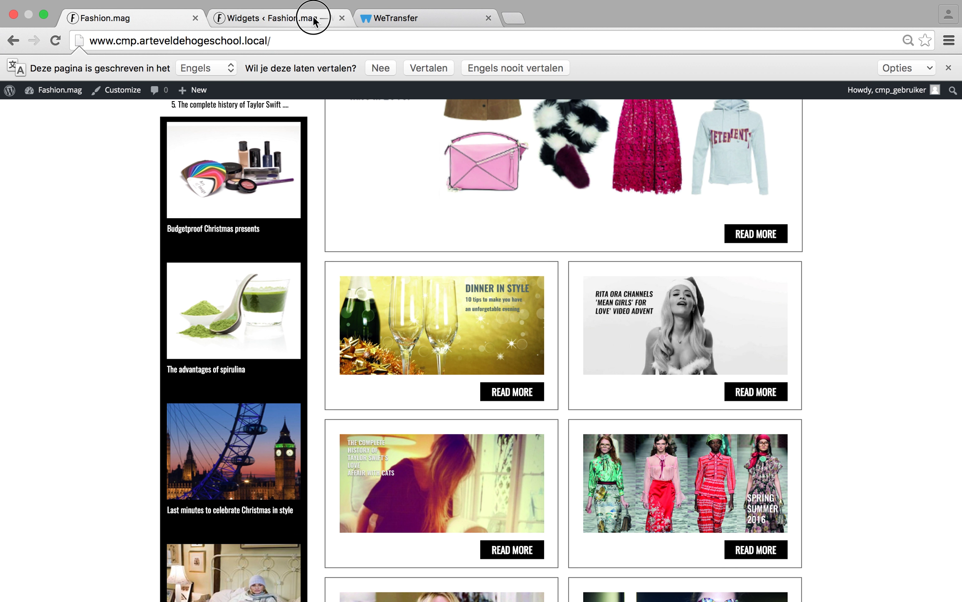
click(524, 386)
drag(523, 387, 525, 417)
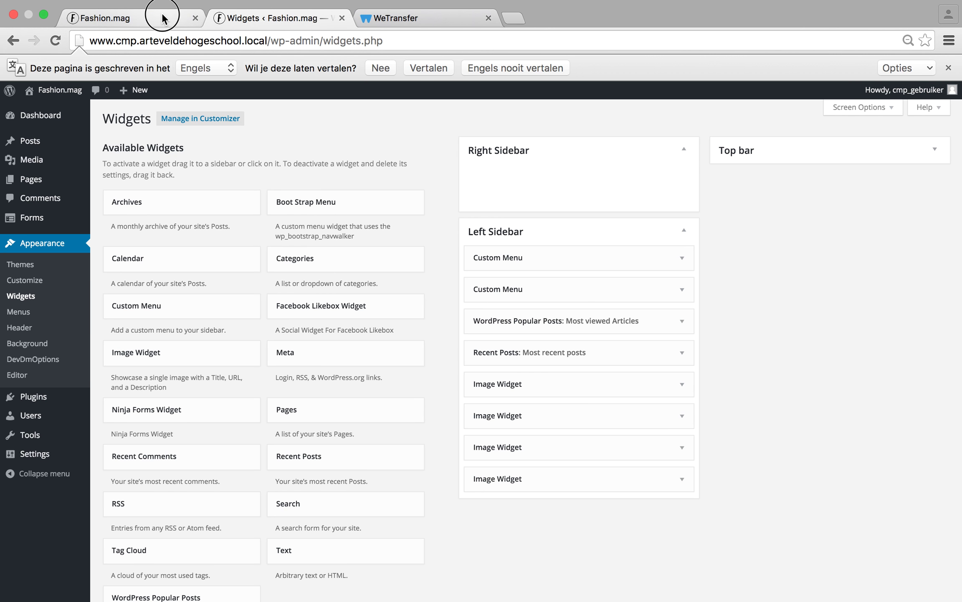
click(163, 17)
click(55, 41)
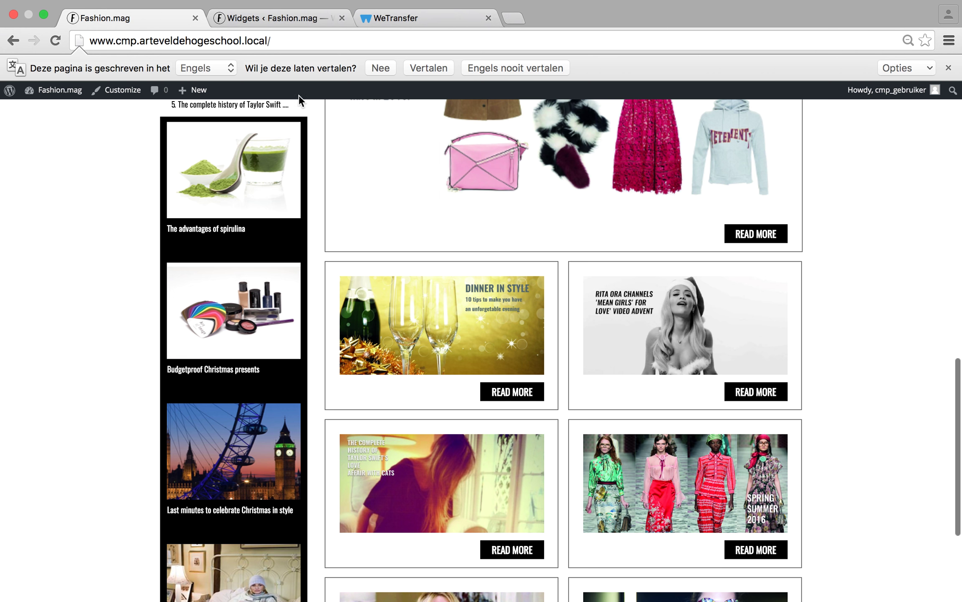
Step: Change the first Left Sidebar Image Widget's caption to "The desadvantages of spirulina", save it, and check the caption on the home page
click(305, 17)
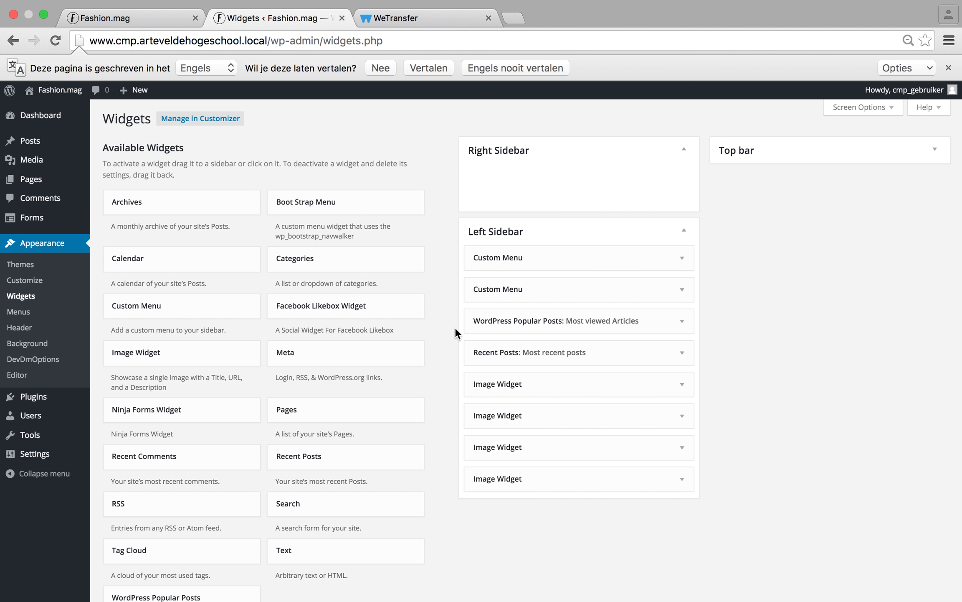
click(682, 384)
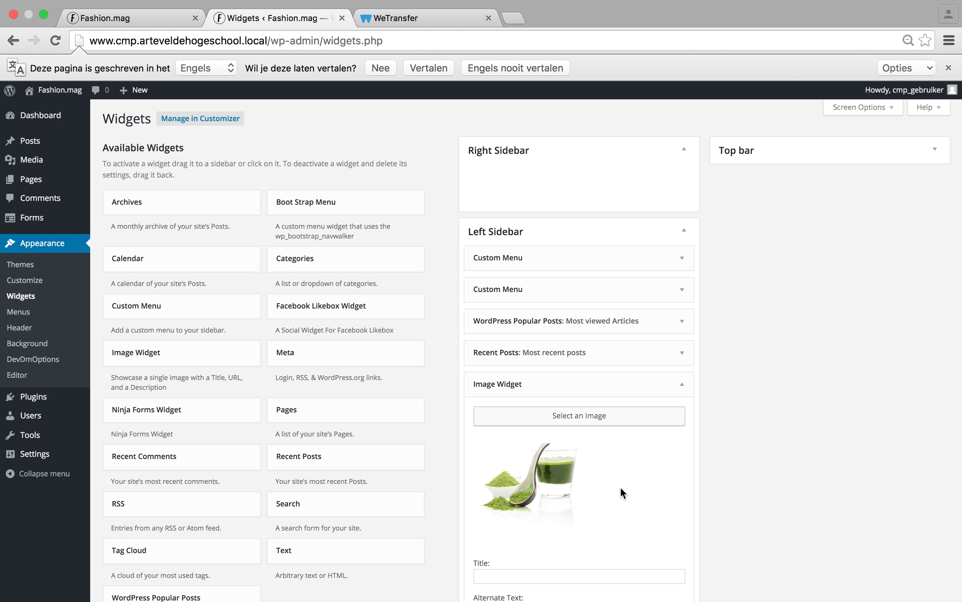
scroll(621, 486, down, 5)
click(495, 476)
text(de)
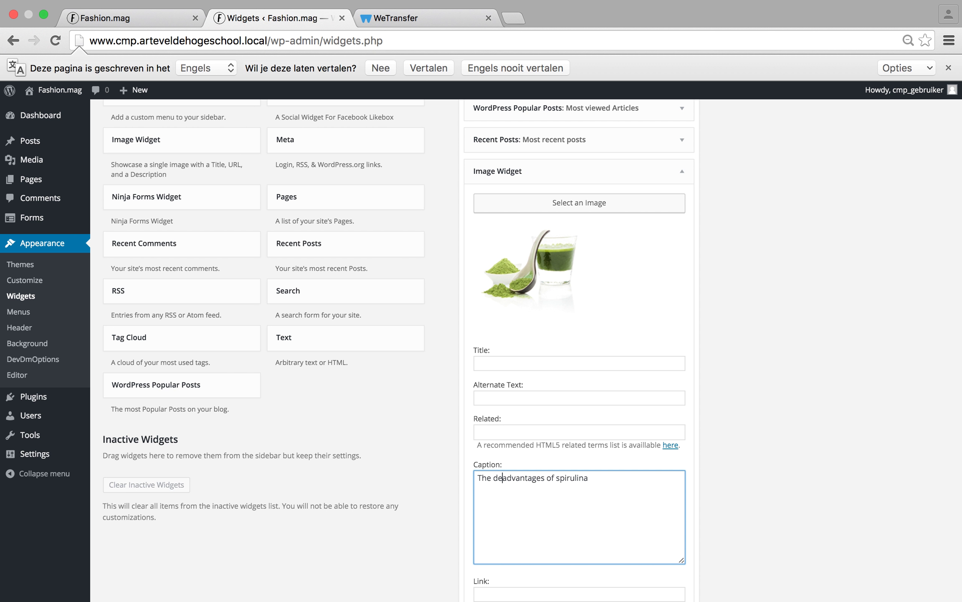
text(s)
scroll(532, 532, down, 5)
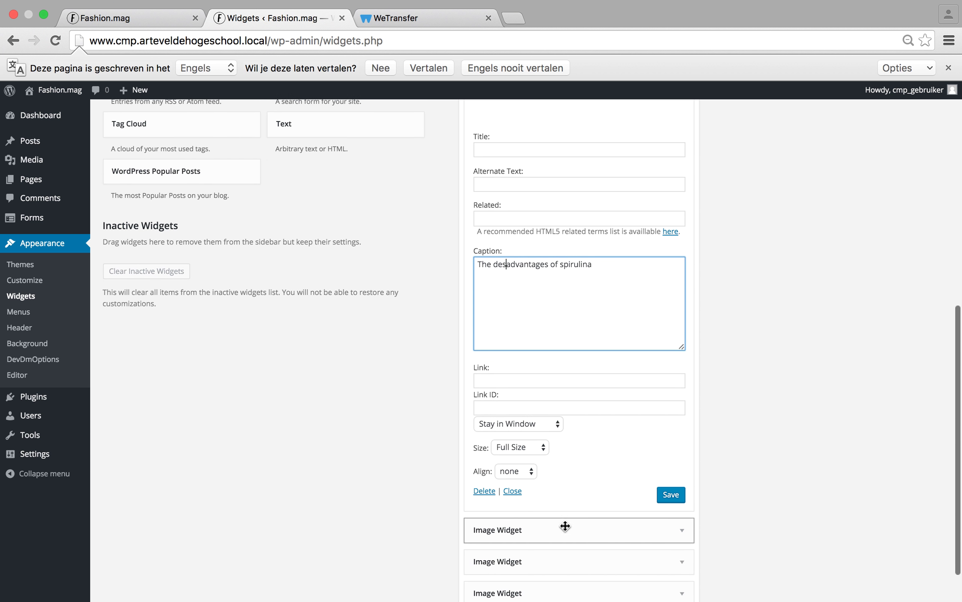
click(669, 495)
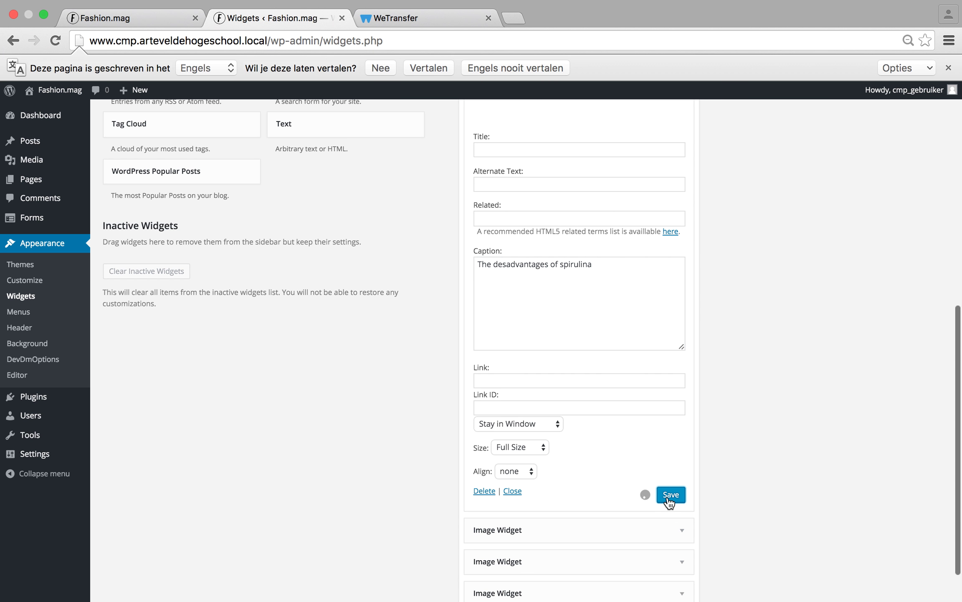
click(167, 20)
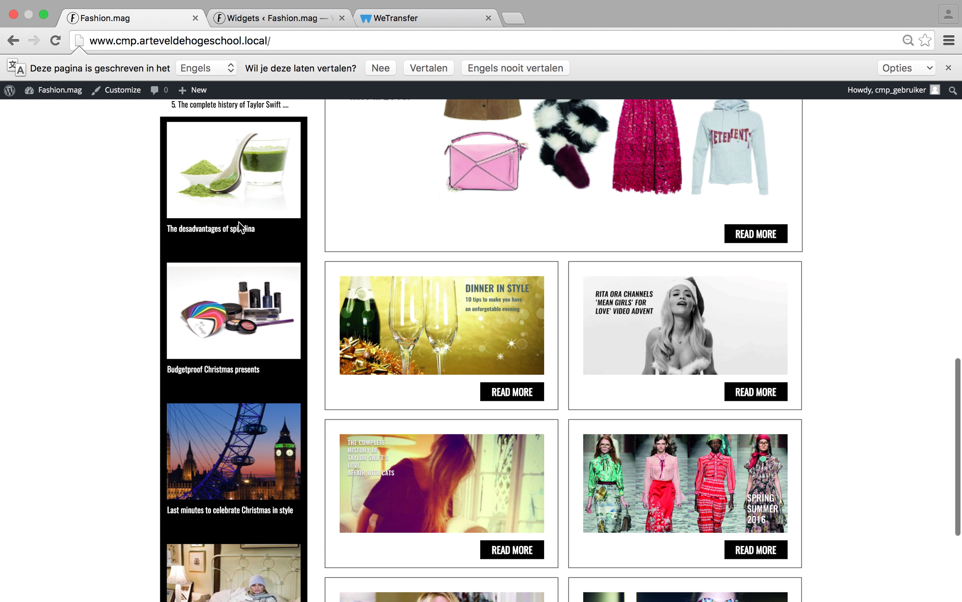
click(301, 18)
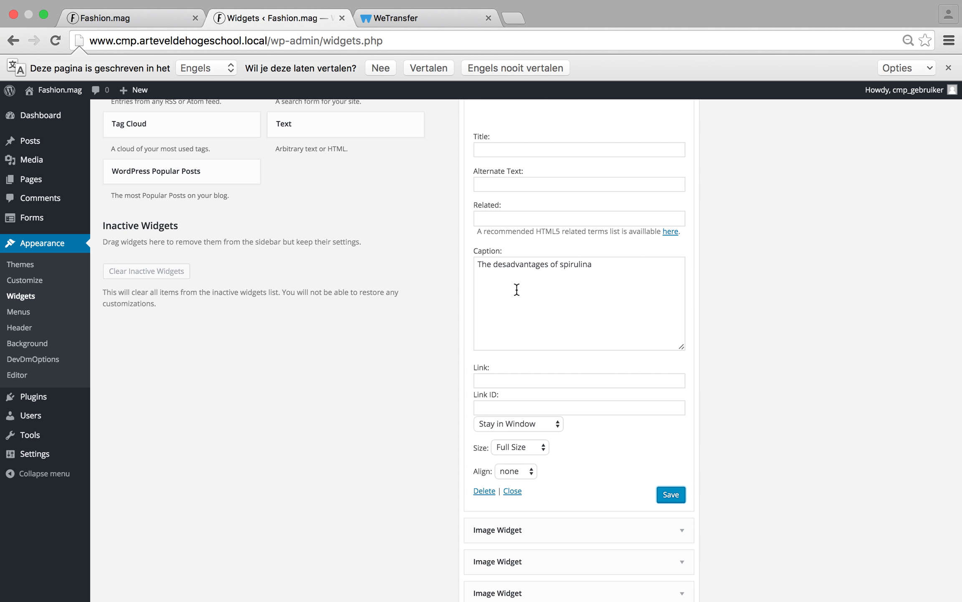
Step: Change the spirulina Image Widget's caption to "The advantages of spirulina", save and collapse it, and move it below the second Image Widget
drag(506, 264, 494, 267)
key(BackSpace)
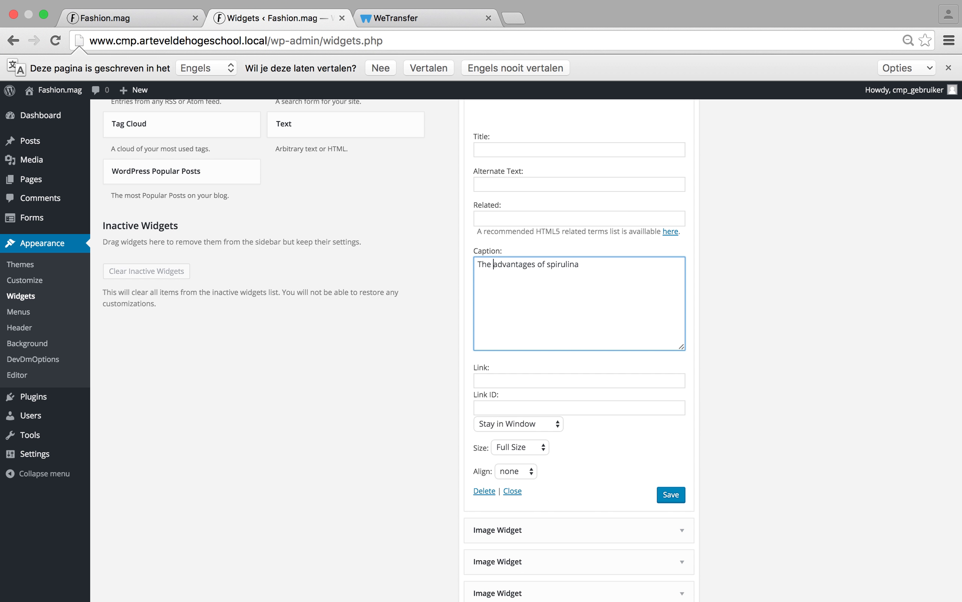
click(677, 500)
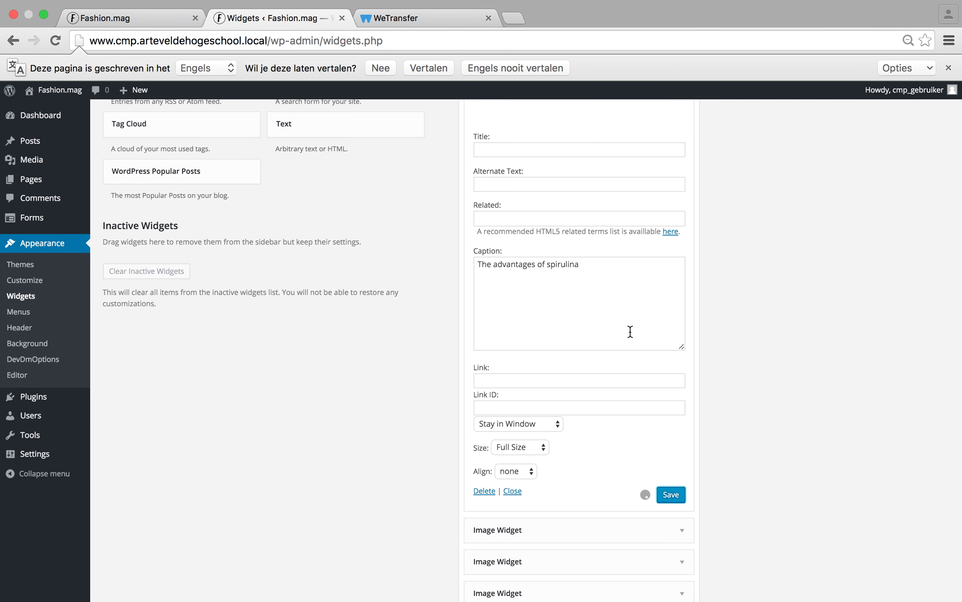
scroll(630, 330, up, 5)
scroll(629, 331, up, 1)
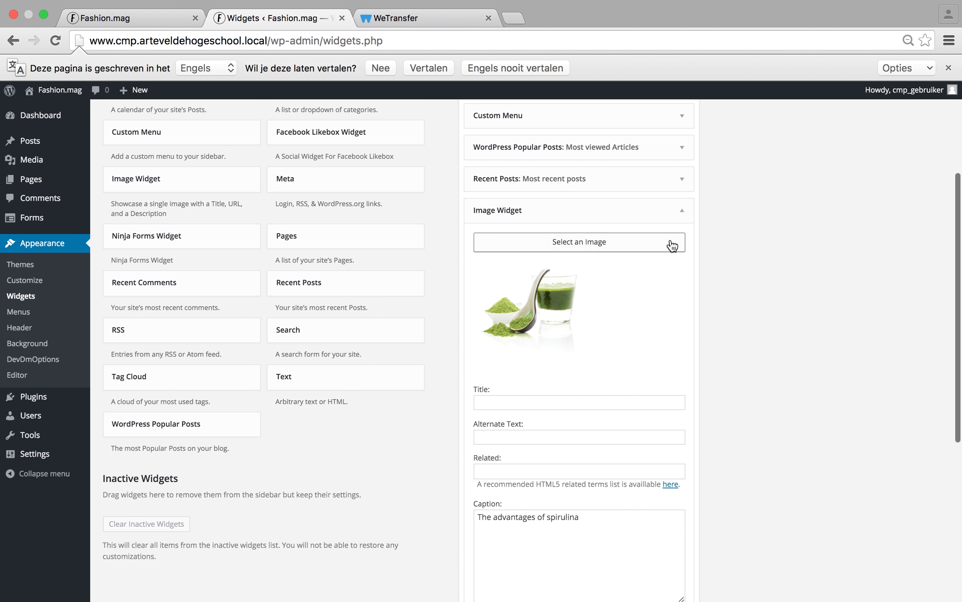
click(683, 210)
drag(659, 212, 658, 250)
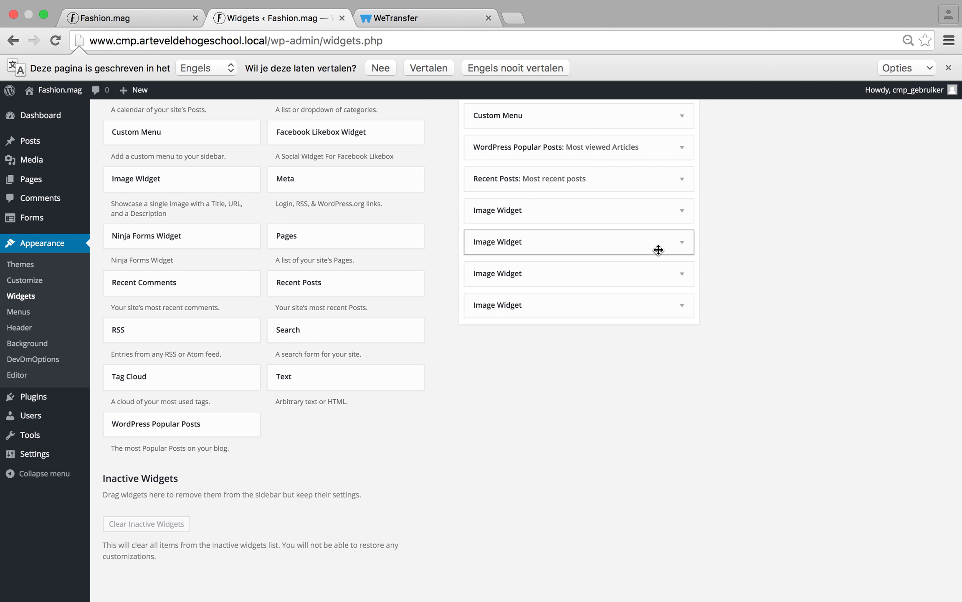
Step: Expand the last Left Sidebar Image Widget and compare its image and caption with the sidebar on the home page
click(682, 305)
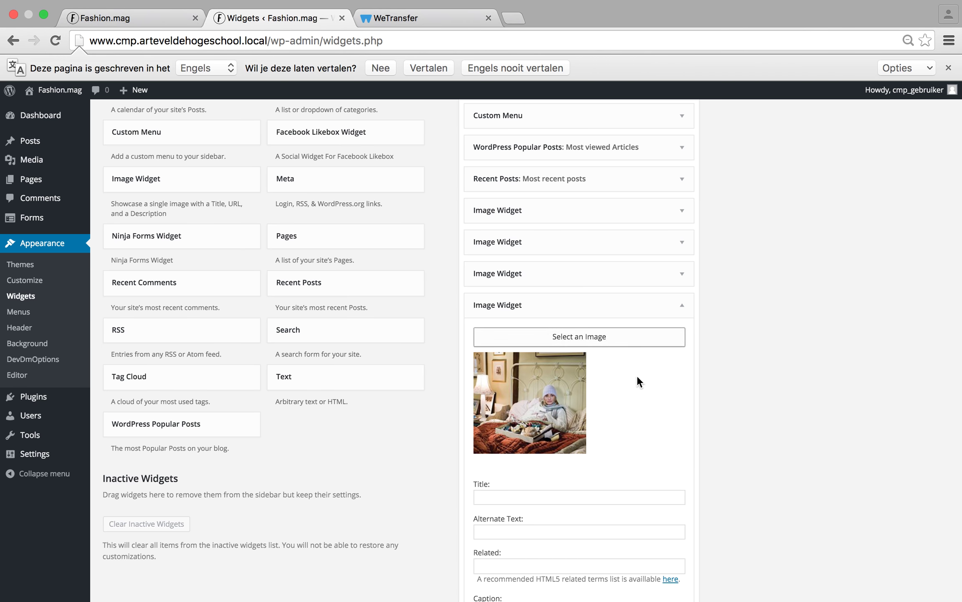
scroll(625, 402, down, 2)
scroll(624, 402, down, 1)
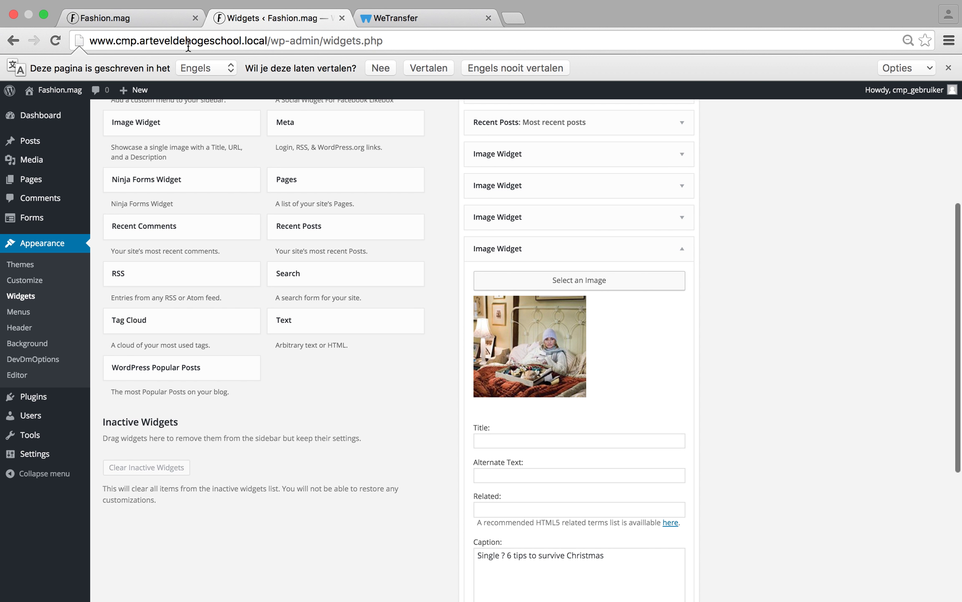
click(147, 16)
scroll(201, 343, down, 3)
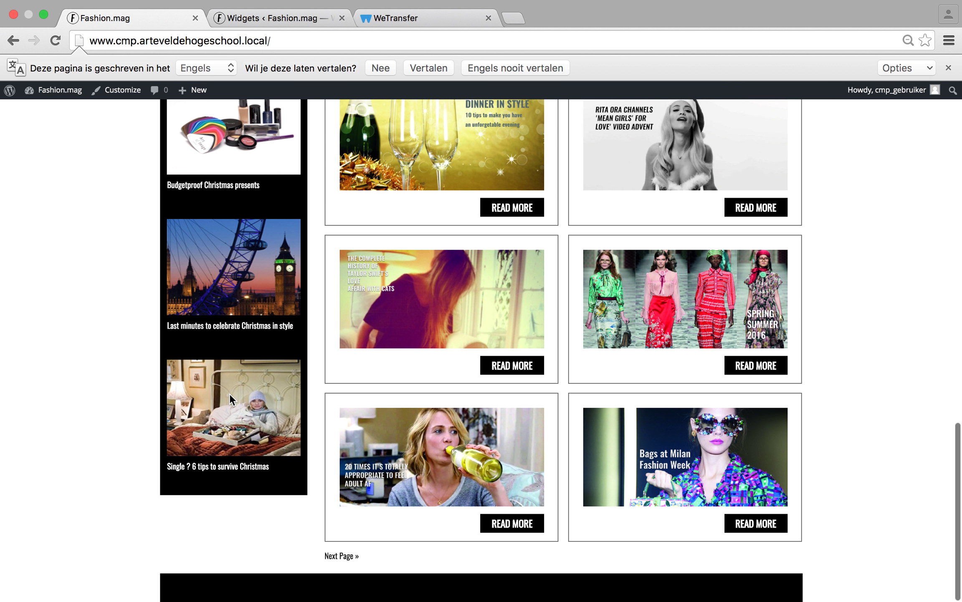
click(279, 18)
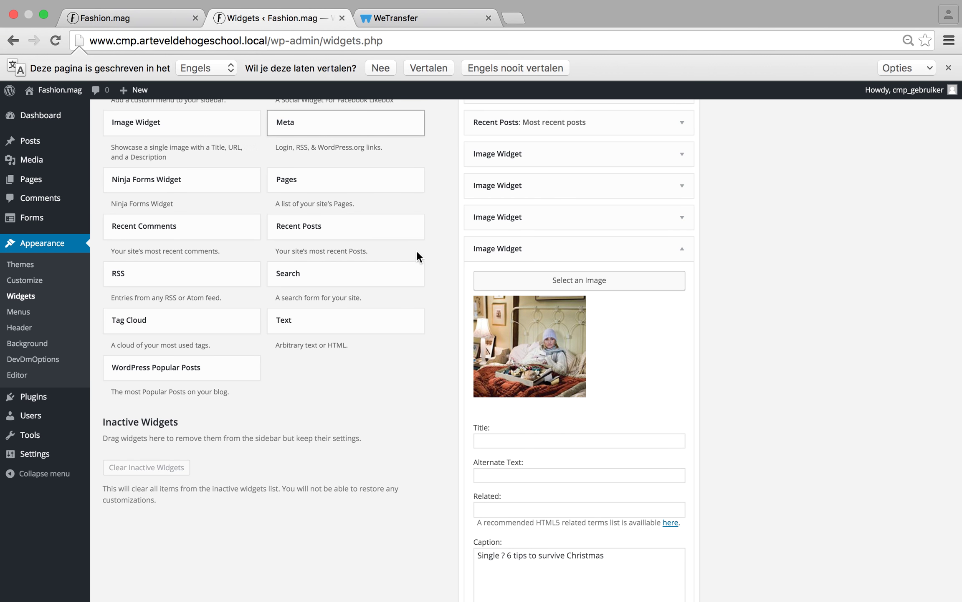
Step: Open the image selection for the last Image Widget and filter the media library to December 2015
click(574, 279)
scroll(433, 368, down, 15)
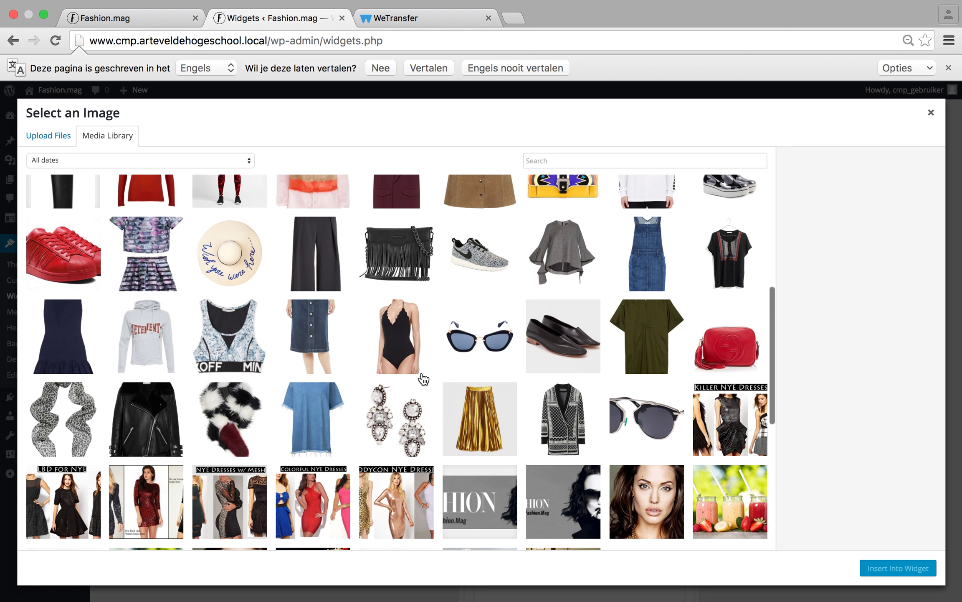
scroll(423, 378, down, 5)
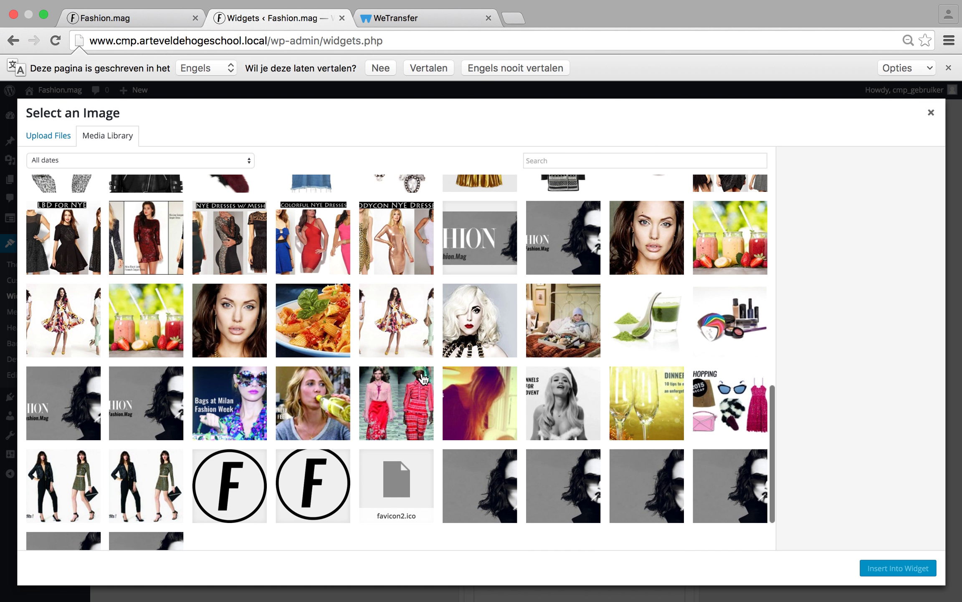
scroll(423, 378, up, 8)
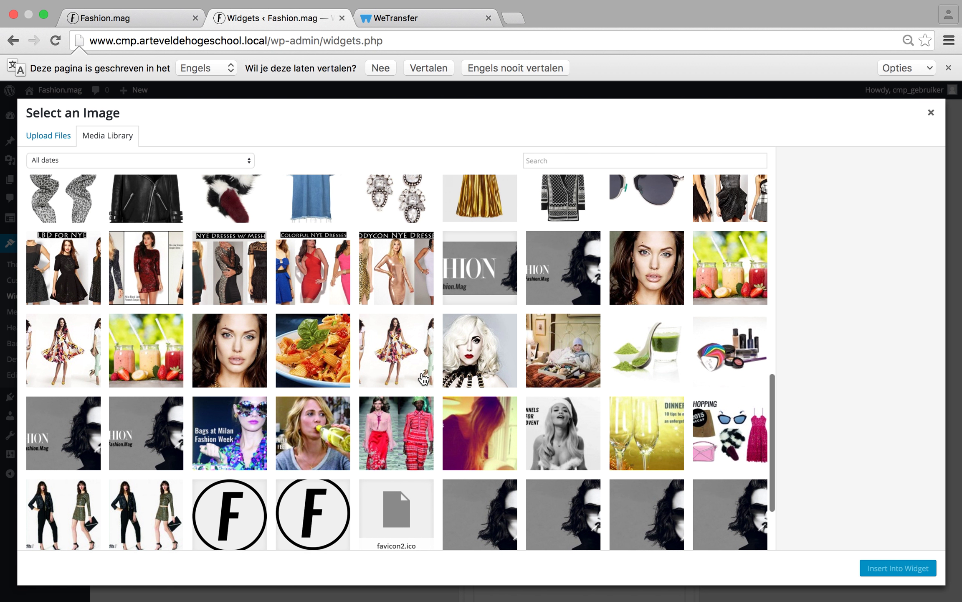
scroll(423, 378, up, 6)
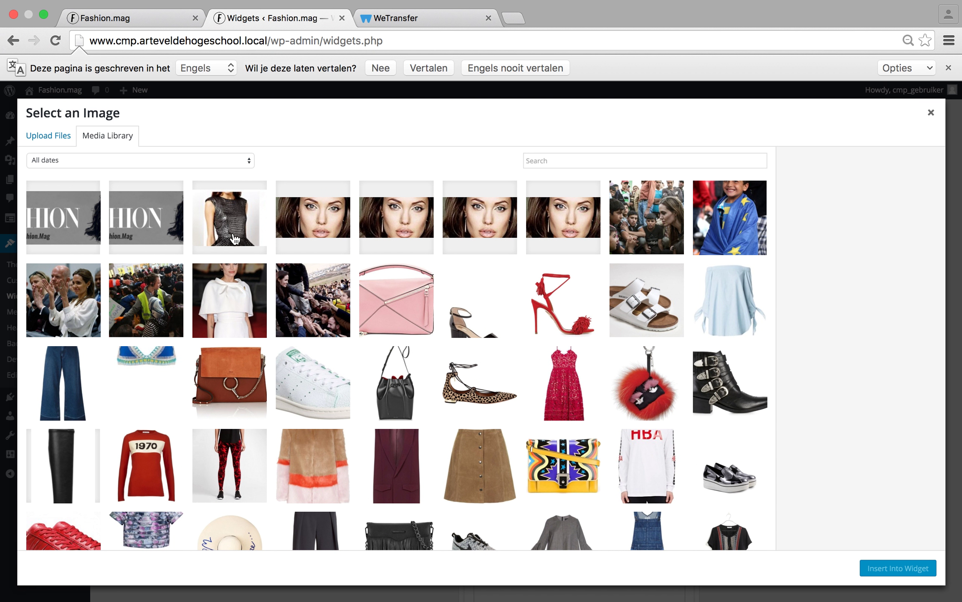
click(248, 161)
key(Escape)
key(Down)
key(Down)
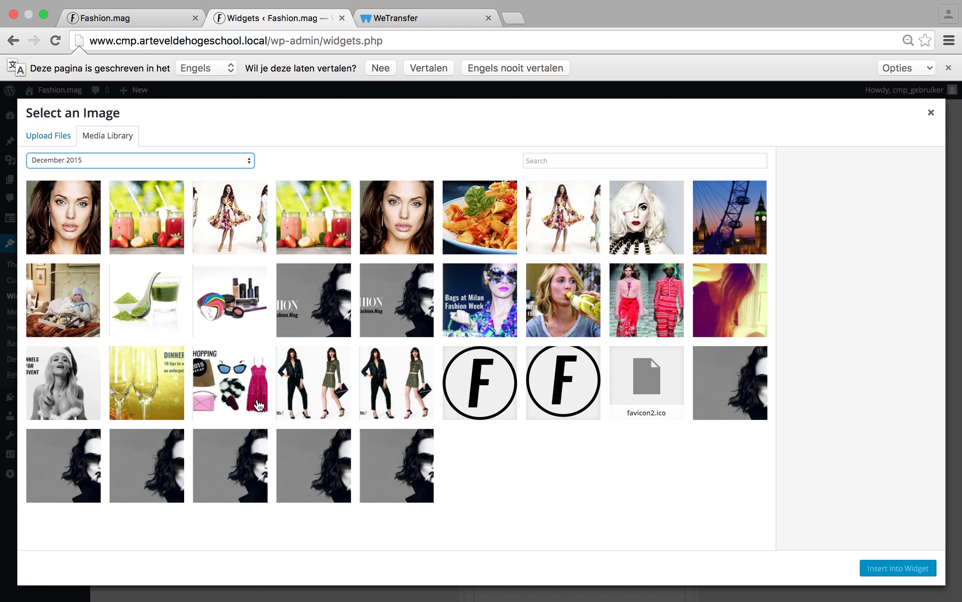
Step: Insert the makeup image Leftbar-image-1.jpg into the last Image Widget, save it, and check the image on the home page
click(234, 300)
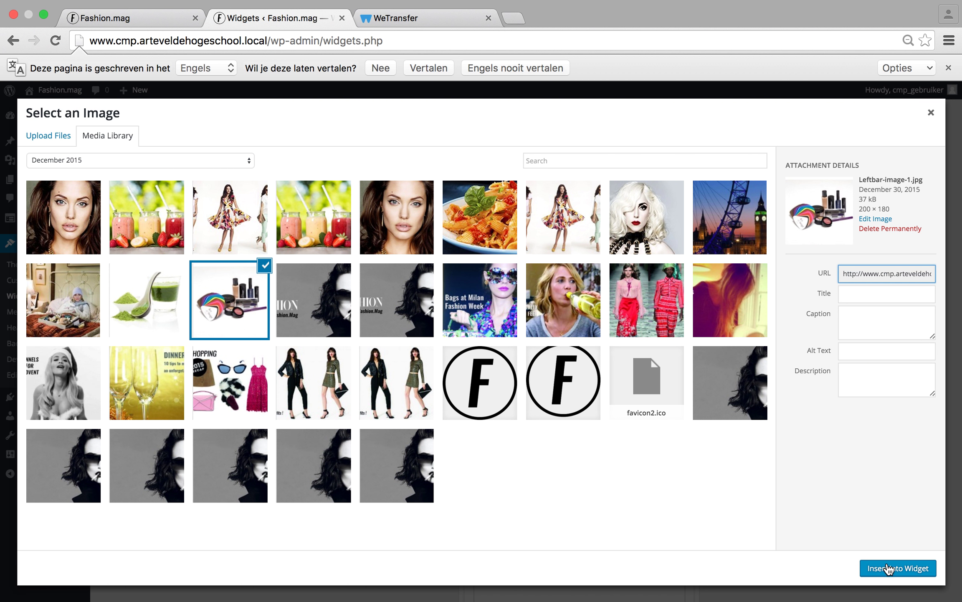
click(888, 568)
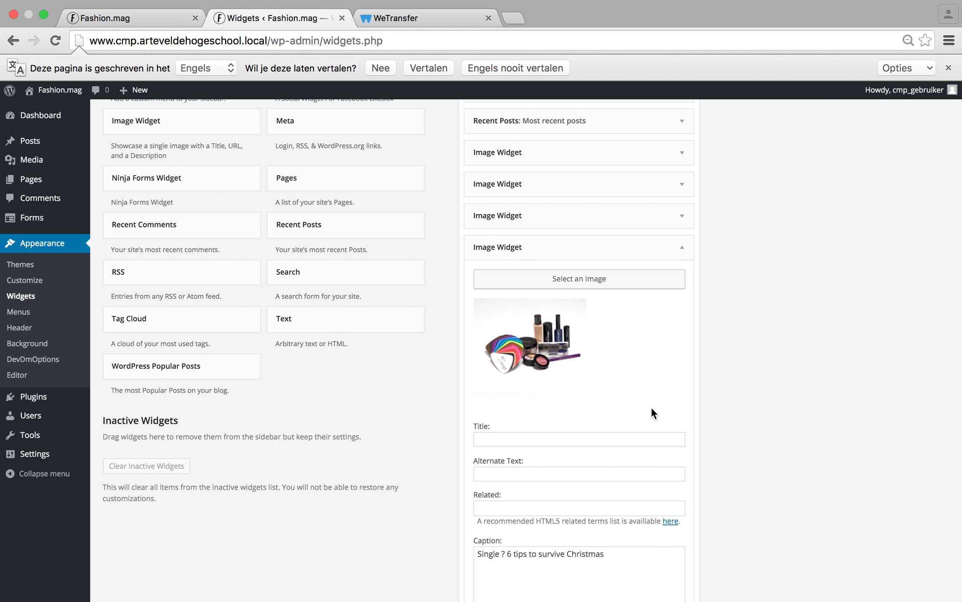
scroll(651, 407, down, 6)
click(671, 540)
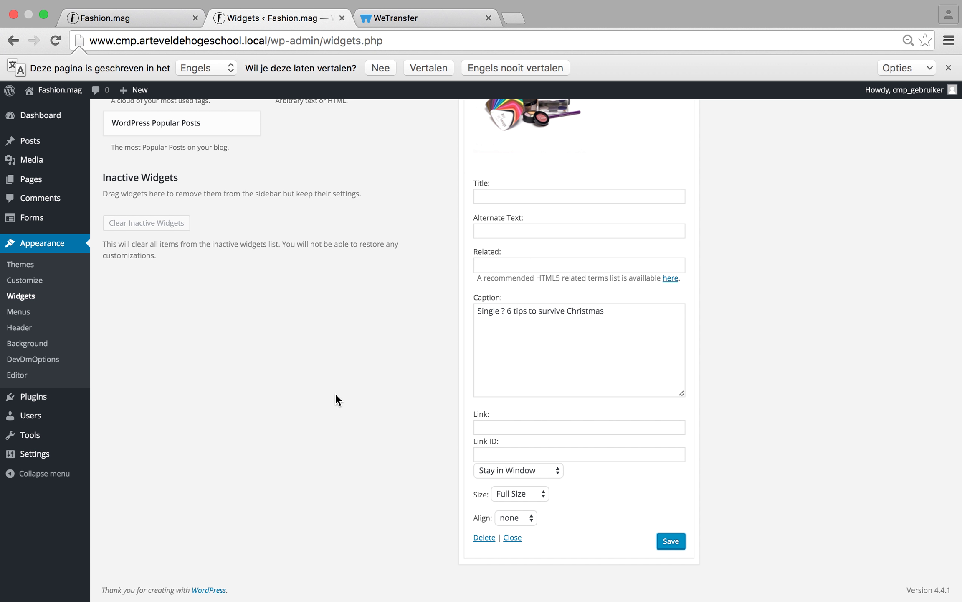
click(163, 18)
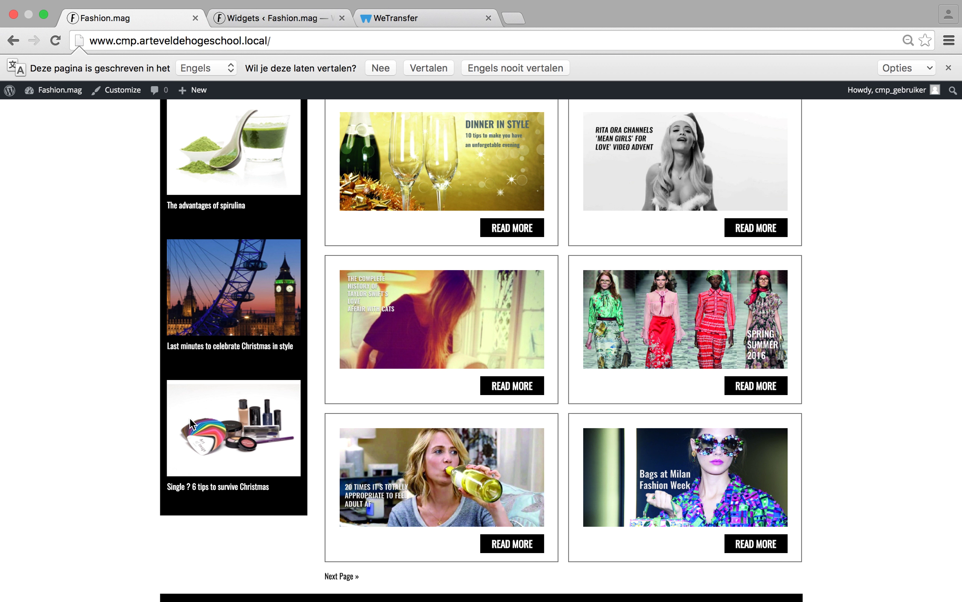
click(314, 15)
Step: Reopen the last Image Widget's image selection and show only the December 2015 media
scroll(527, 284, up, 5)
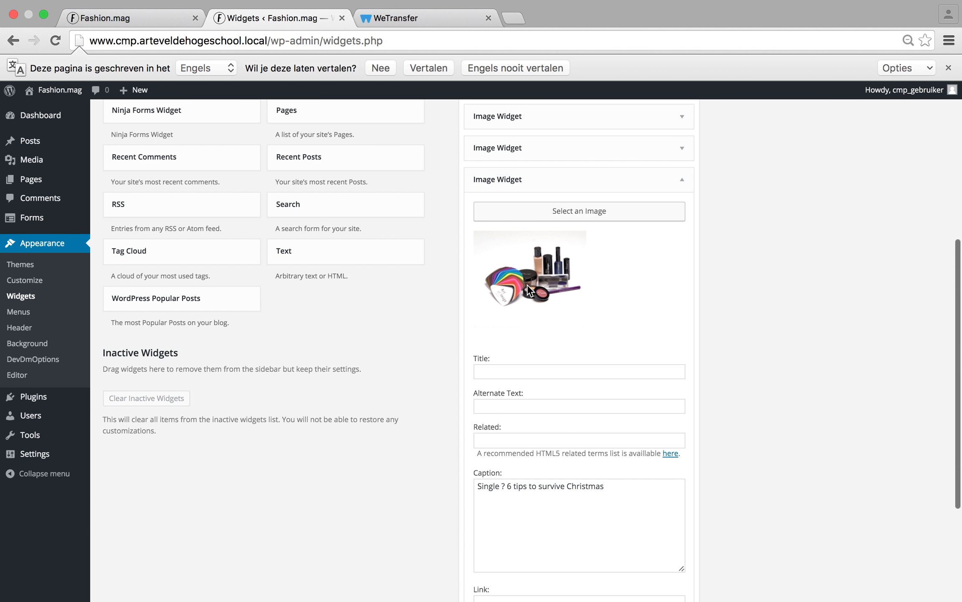
click(559, 204)
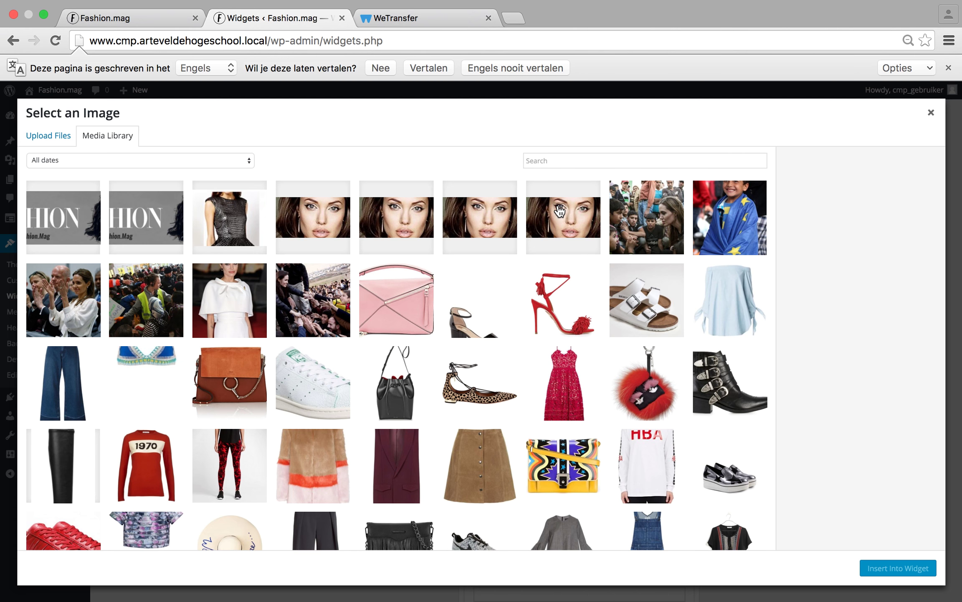
scroll(498, 396, down, 10)
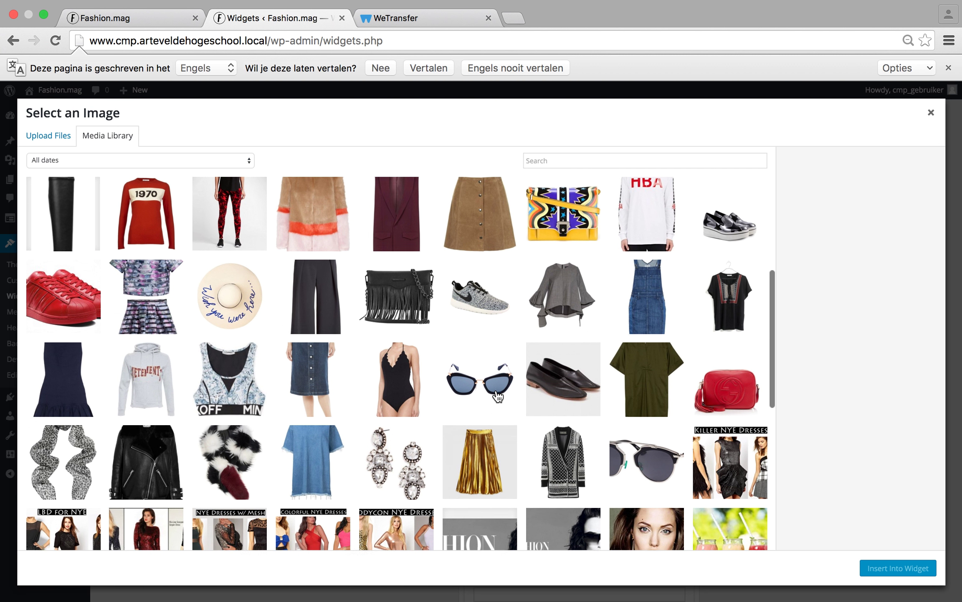
scroll(497, 395, down, 9)
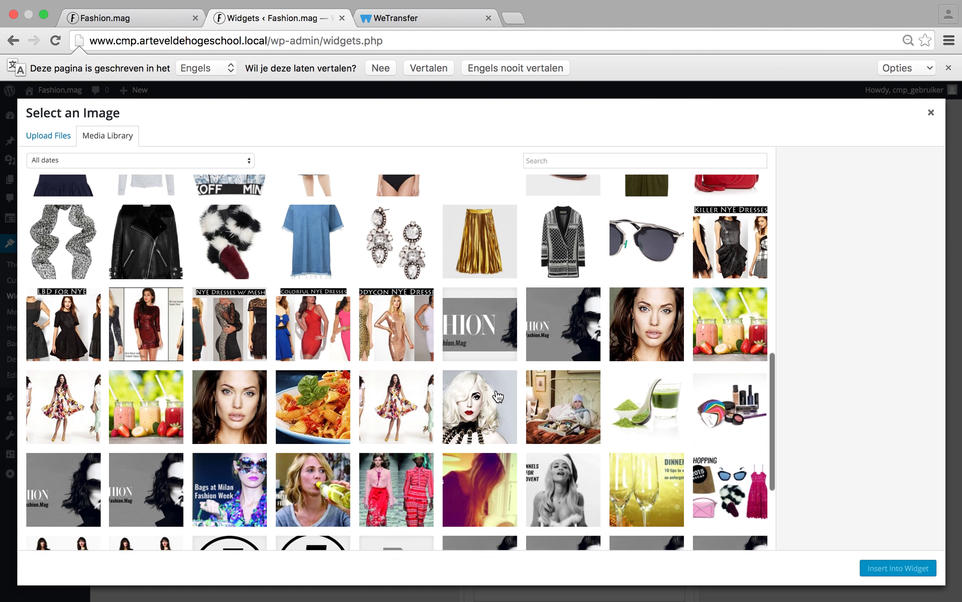
scroll(497, 396, up, 9)
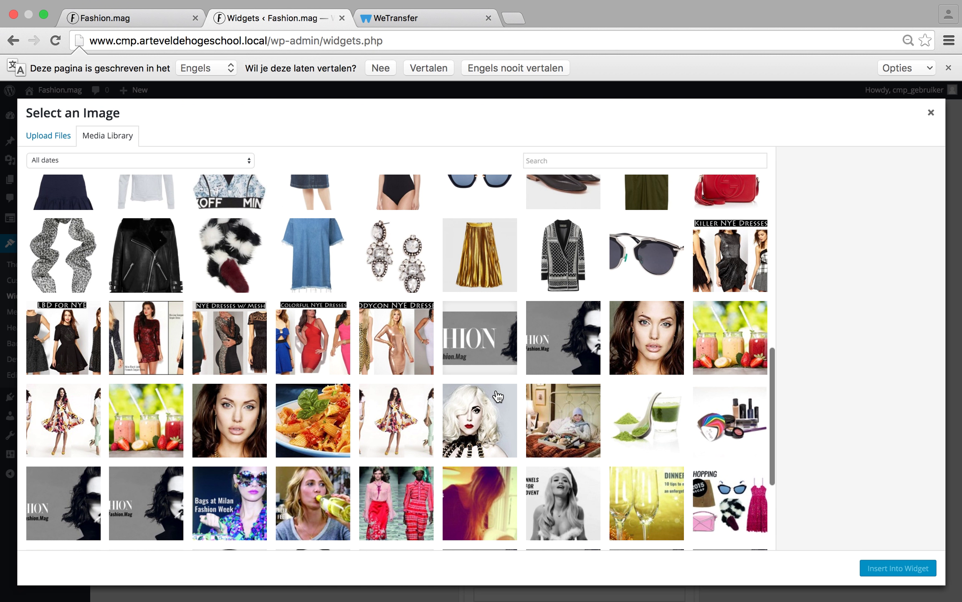
scroll(498, 396, up, 10)
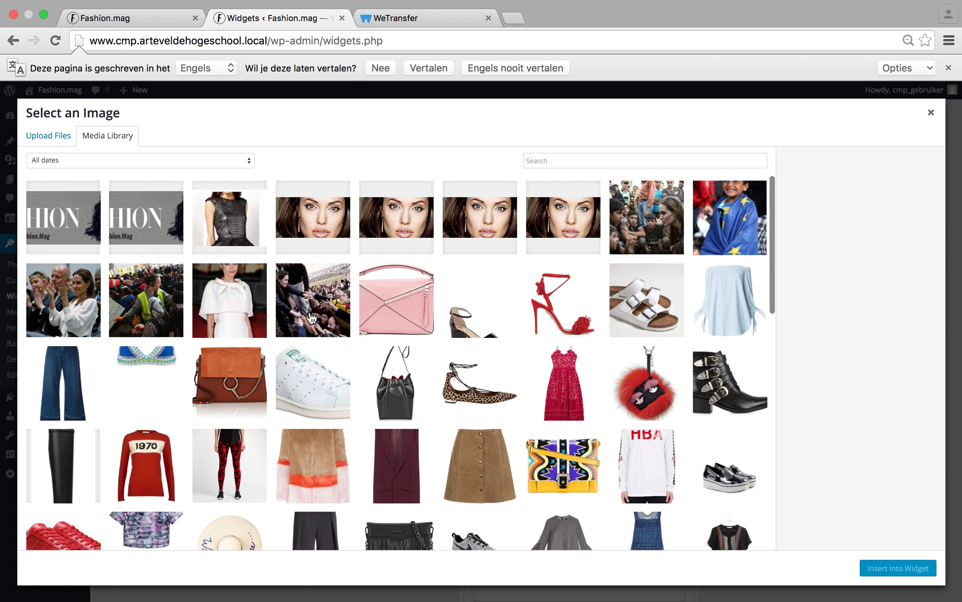
click(246, 161)
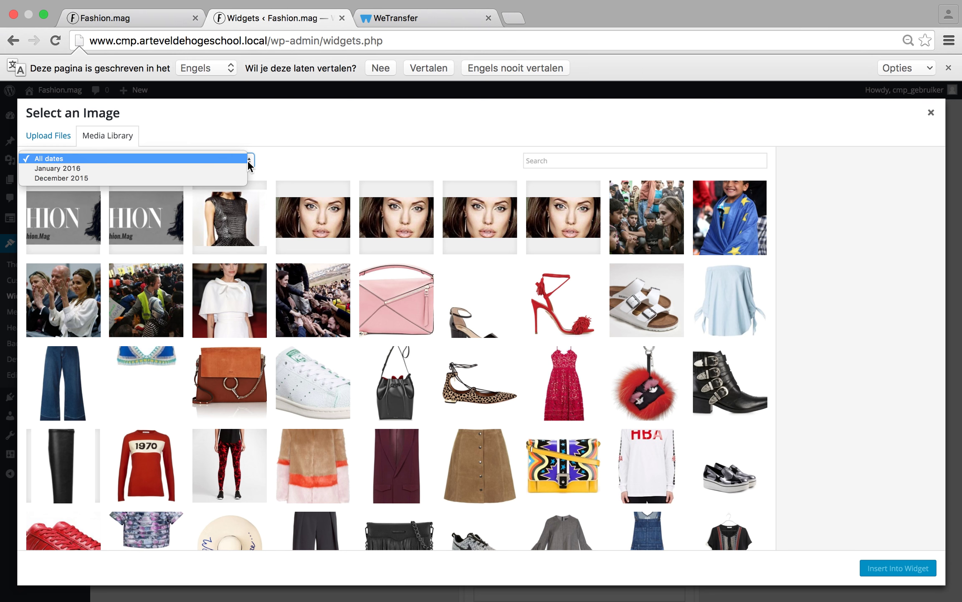
click(220, 178)
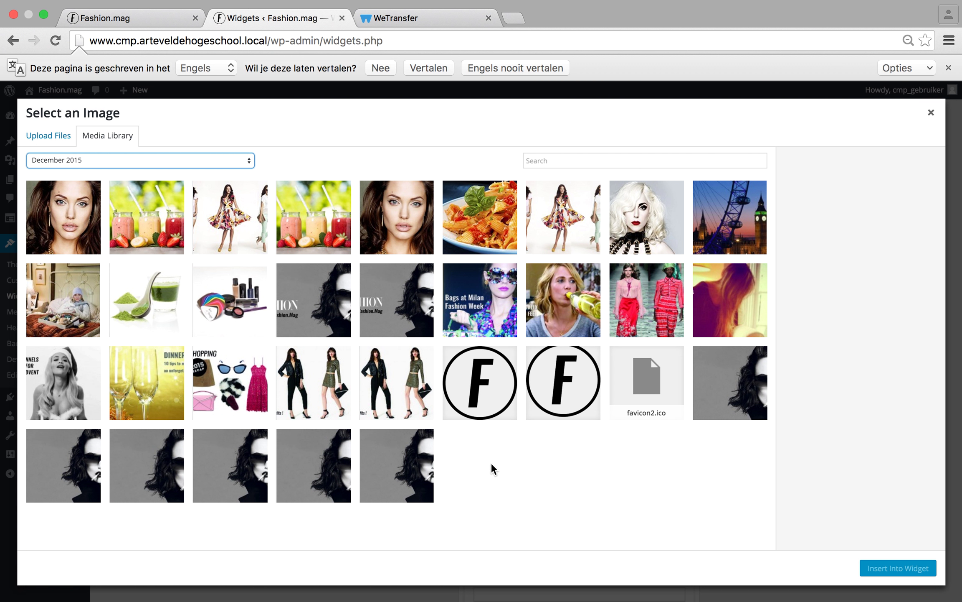
Step: Insert the picture of the woman in bed into the last Image Widget and save the widget
click(52, 314)
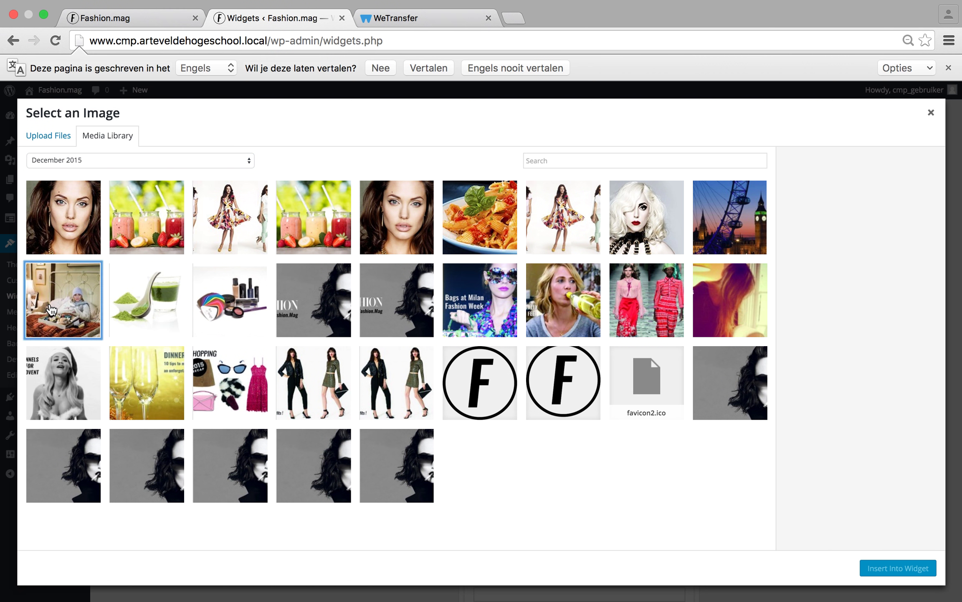
click(881, 567)
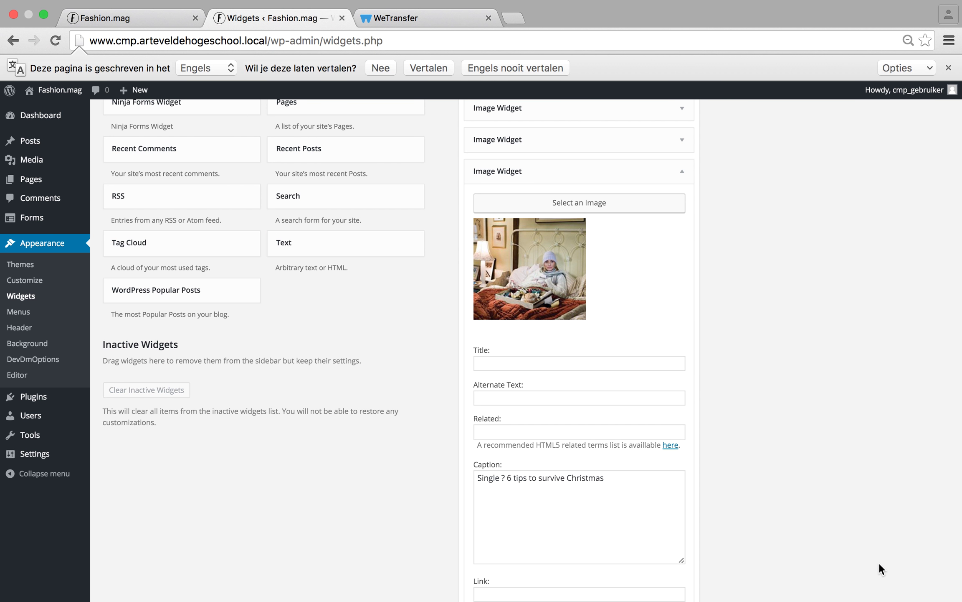
scroll(652, 512, down, 5)
click(676, 543)
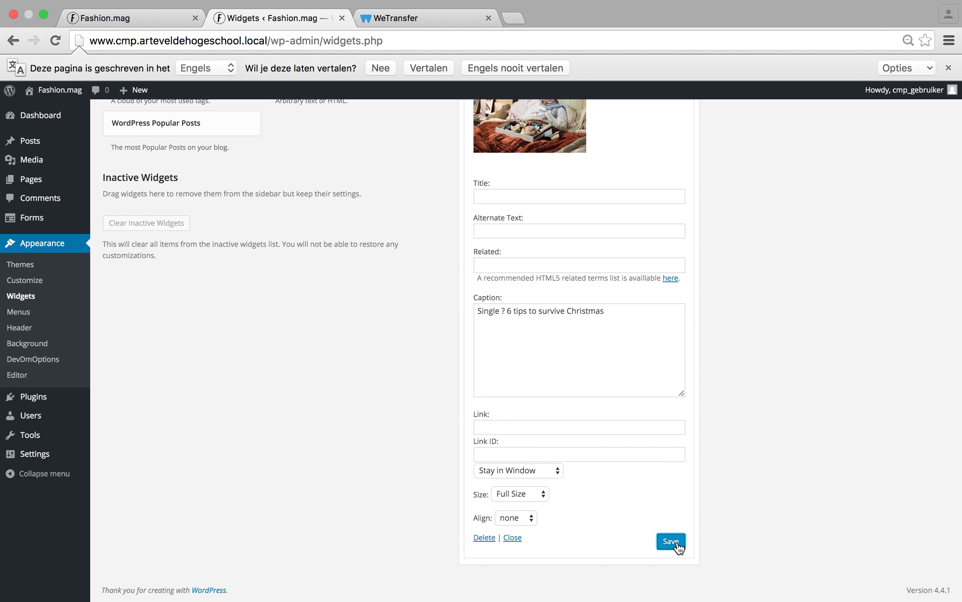
click(677, 543)
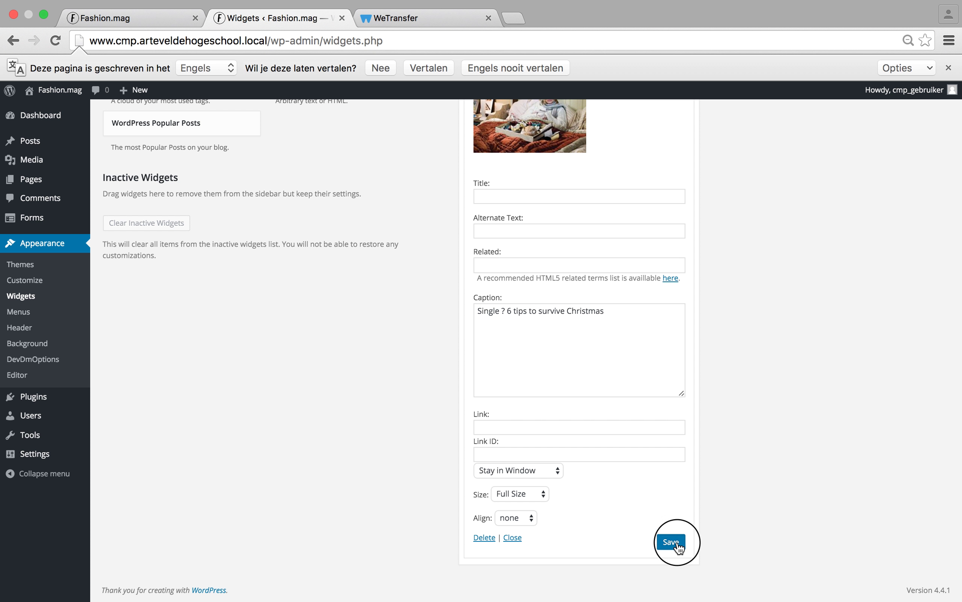
Step: Reload the home page and check the images, menu and post lists in the left sidebar
click(156, 16)
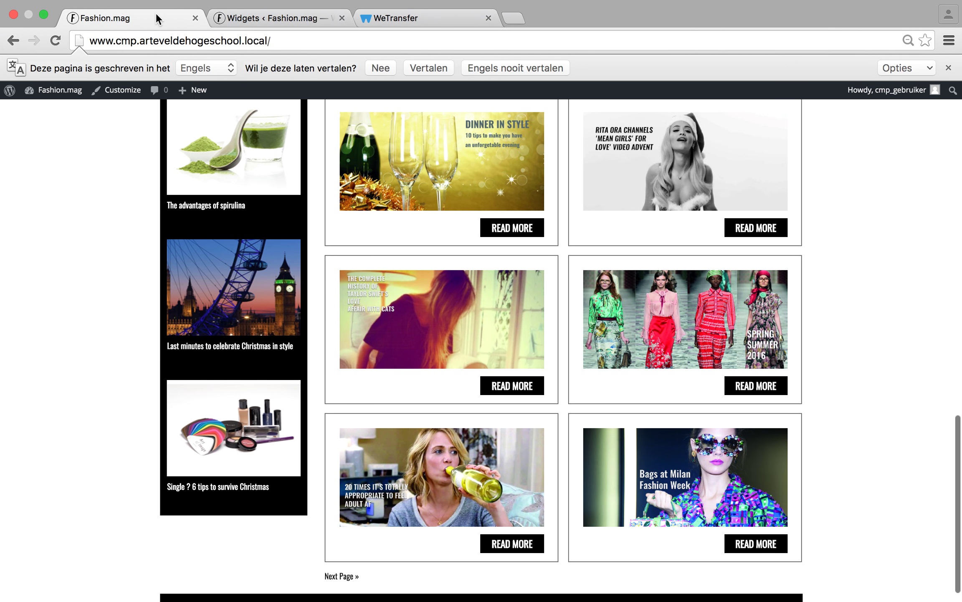
click(55, 41)
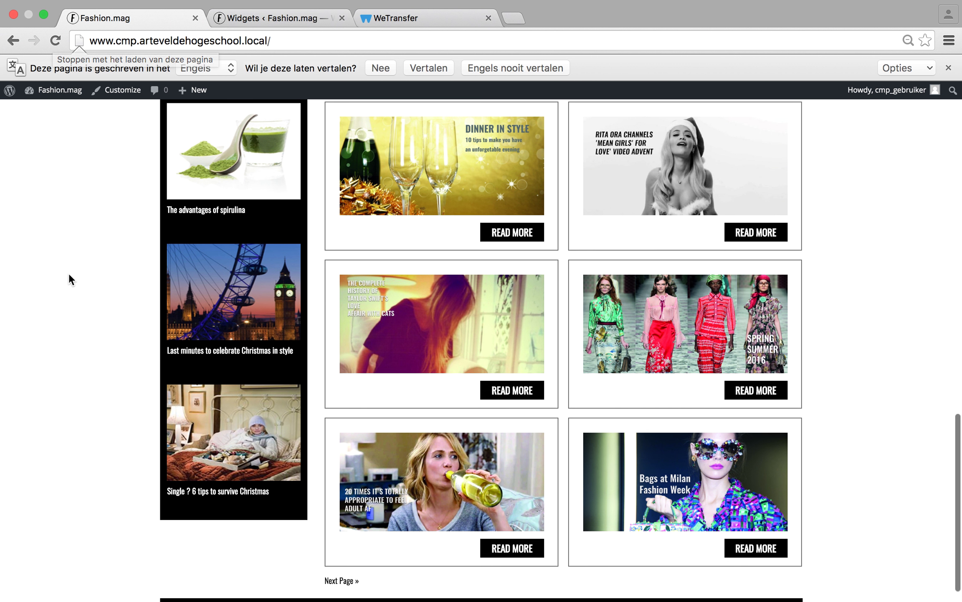
scroll(69, 273, up, 10)
scroll(70, 275, up, 4)
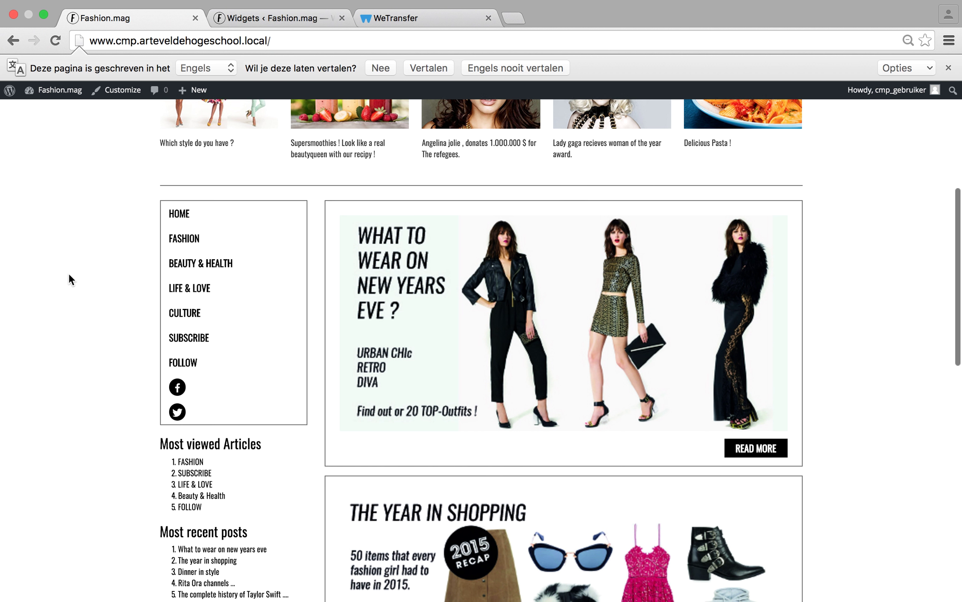
scroll(70, 276, down, 2)
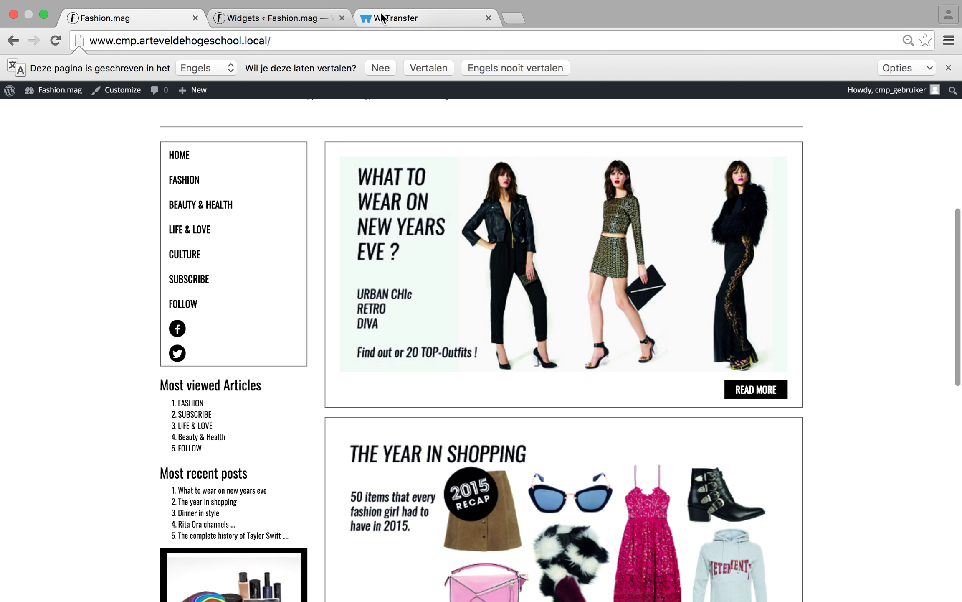
Step: Return to the dashboard and open the list of all posts
click(265, 32)
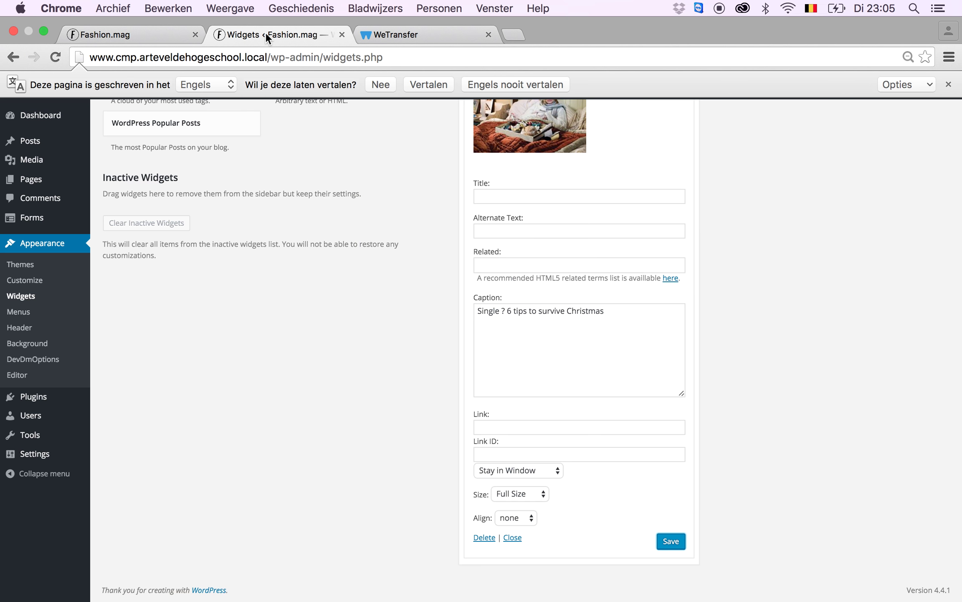
click(25, 145)
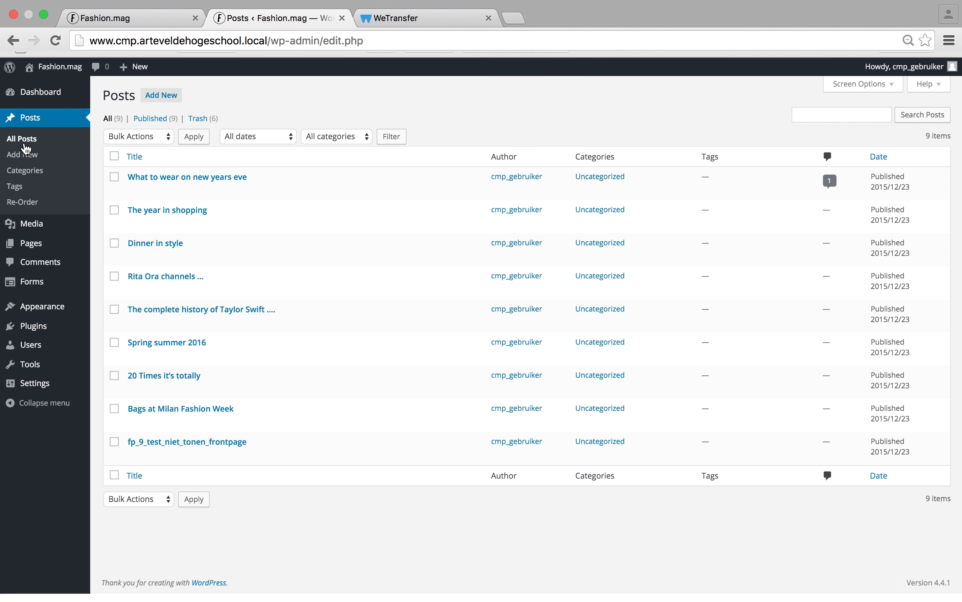
Step: Move "The year in shopping" above "What to wear on new years eve" in the post Re-Order list and reload the home page
click(23, 228)
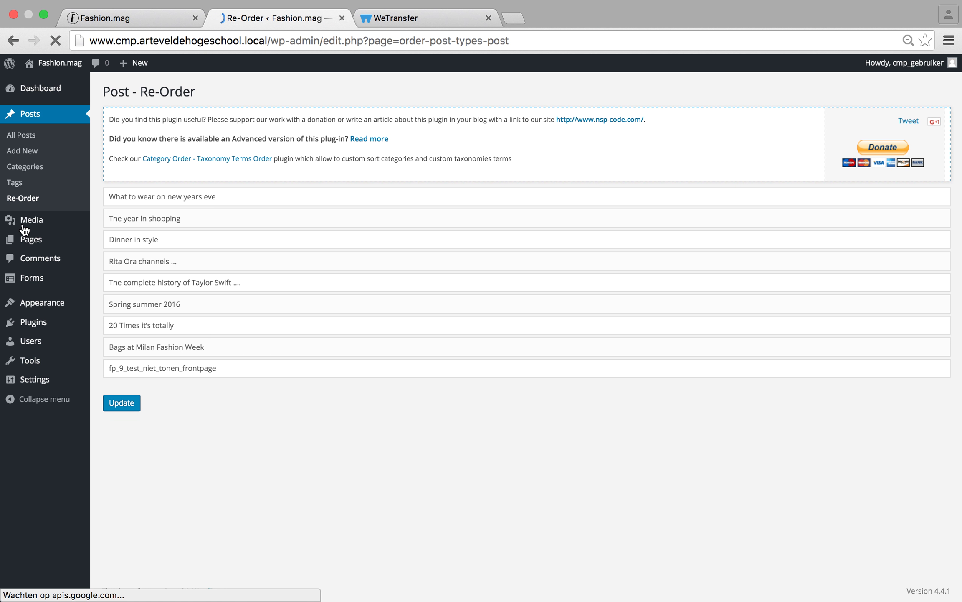
drag(147, 245, 150, 220)
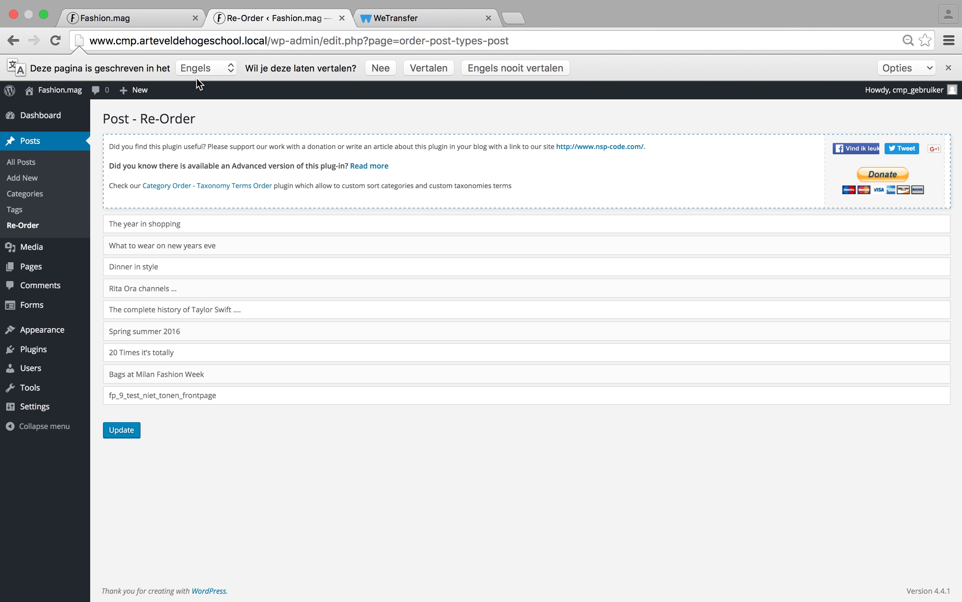
click(138, 20)
click(55, 41)
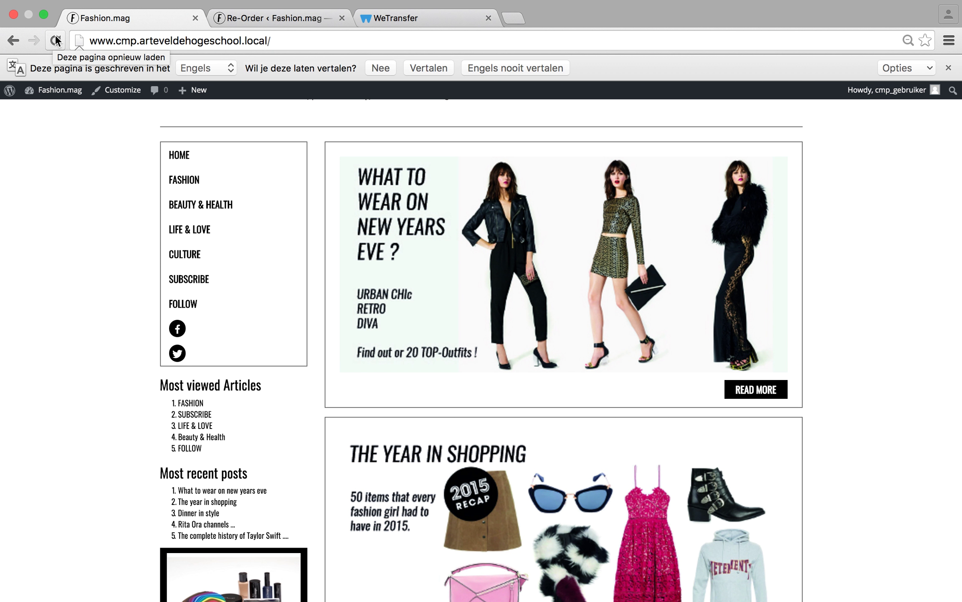
Step: Place "What to wear on new years eve" first in the Re-Order list, save the order and reload the home page
click(295, 18)
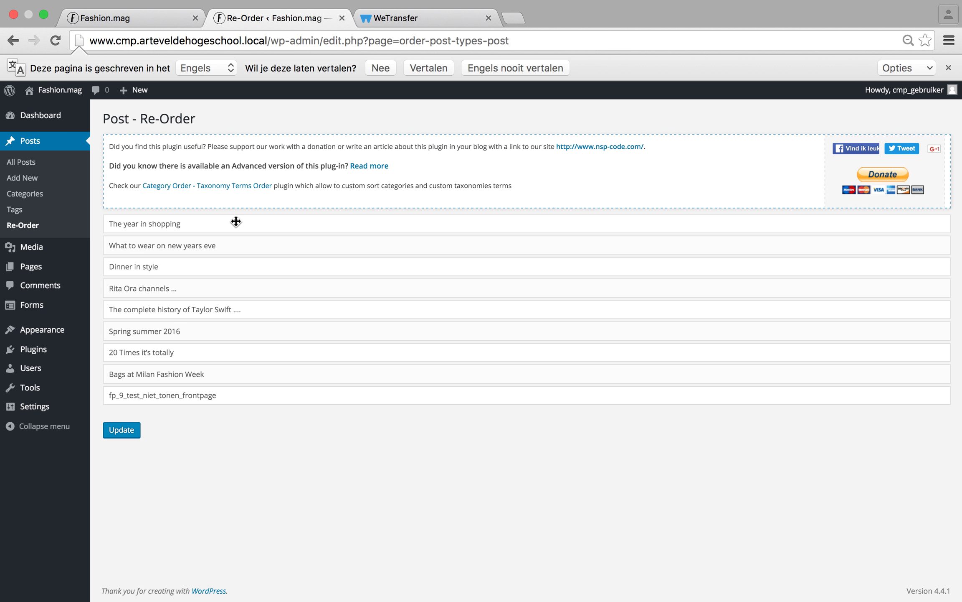
mouse_move(195, 241)
mouse_down()
mouse_move(196, 223)
mouse_move(191, 245)
mouse_up()
click(130, 430)
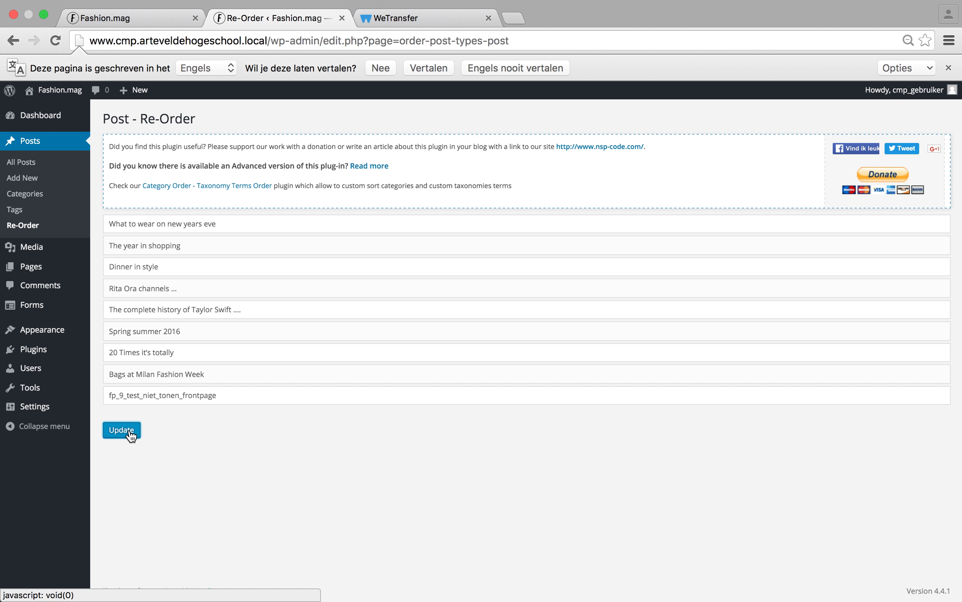
click(158, 15)
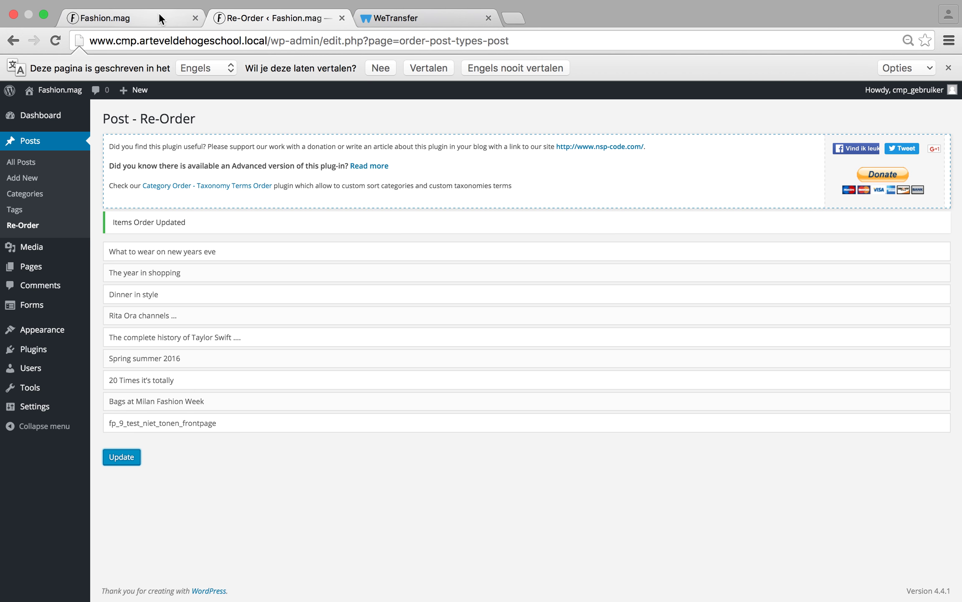
click(55, 40)
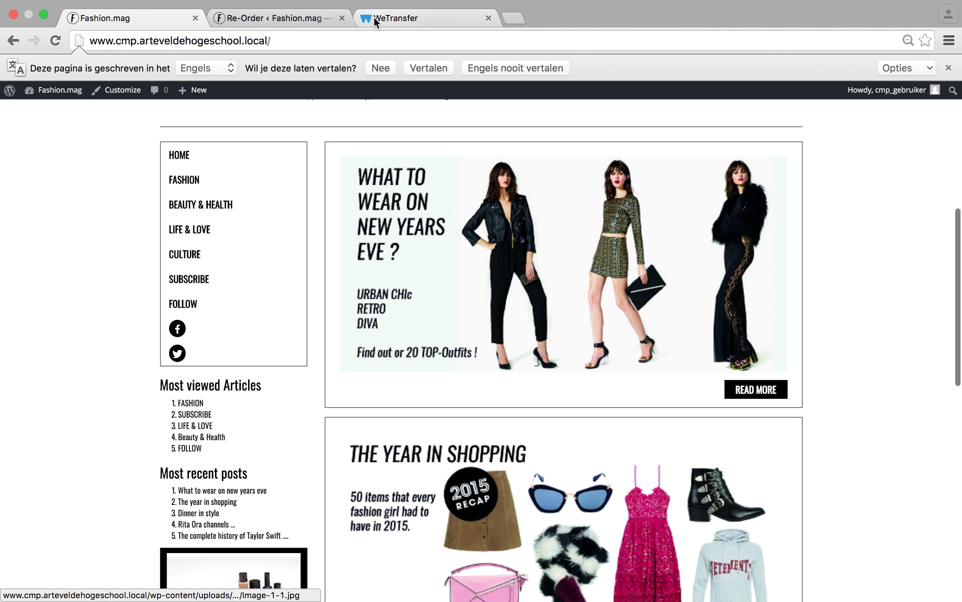
Step: Put "The year in shopping" first in the post order, save it and check the reloaded home page
click(314, 17)
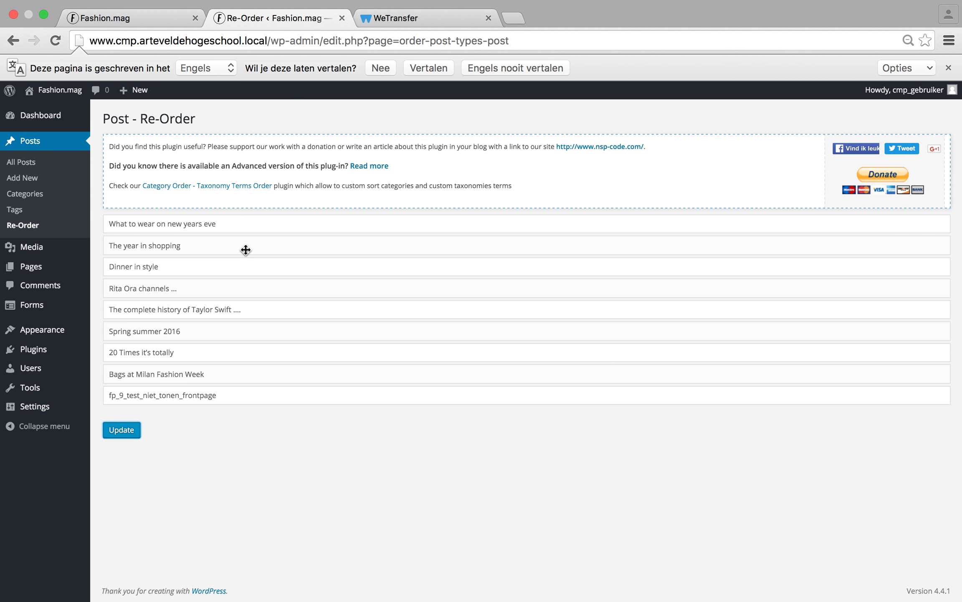
drag(223, 248, 223, 228)
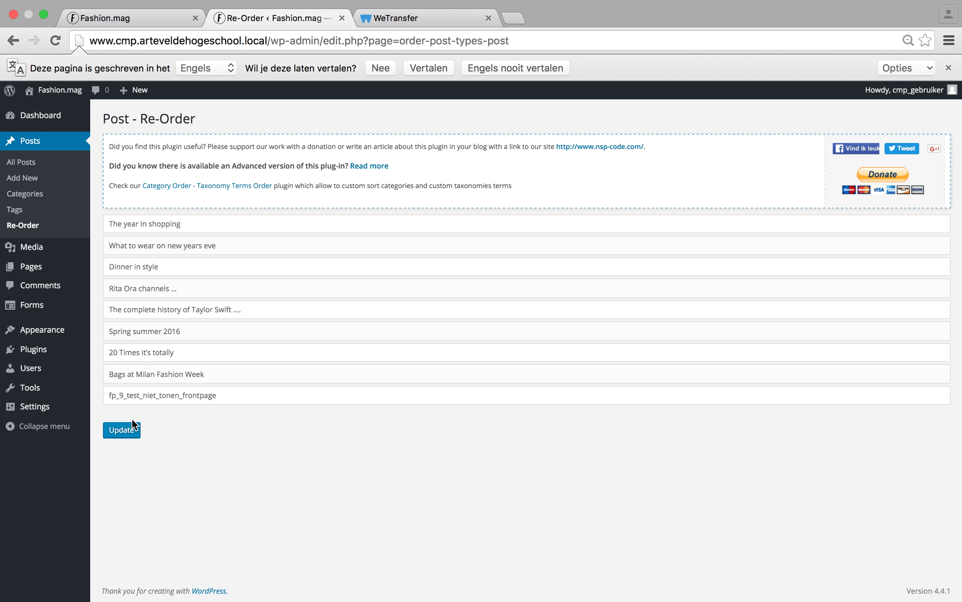
click(127, 433)
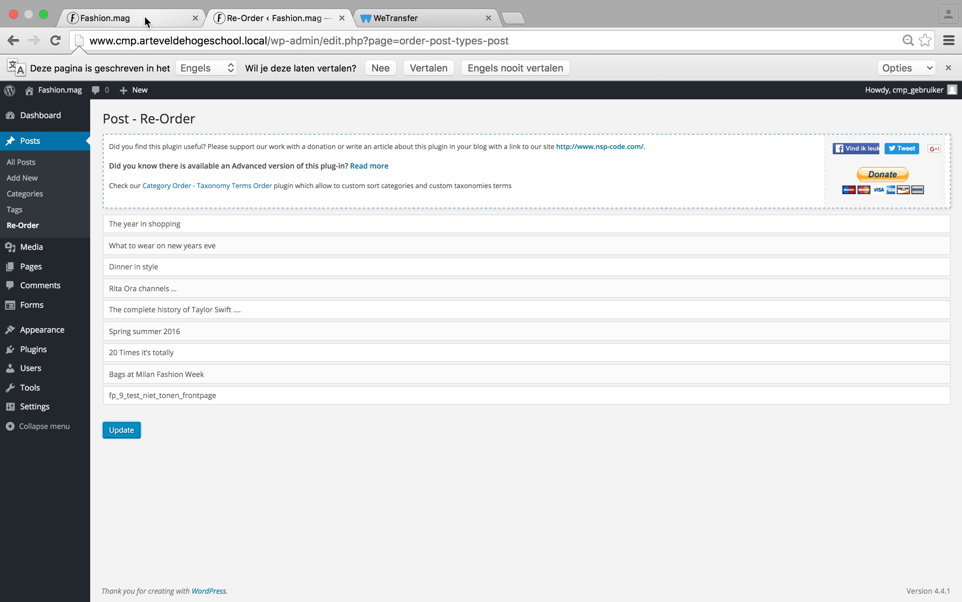
click(145, 17)
click(55, 41)
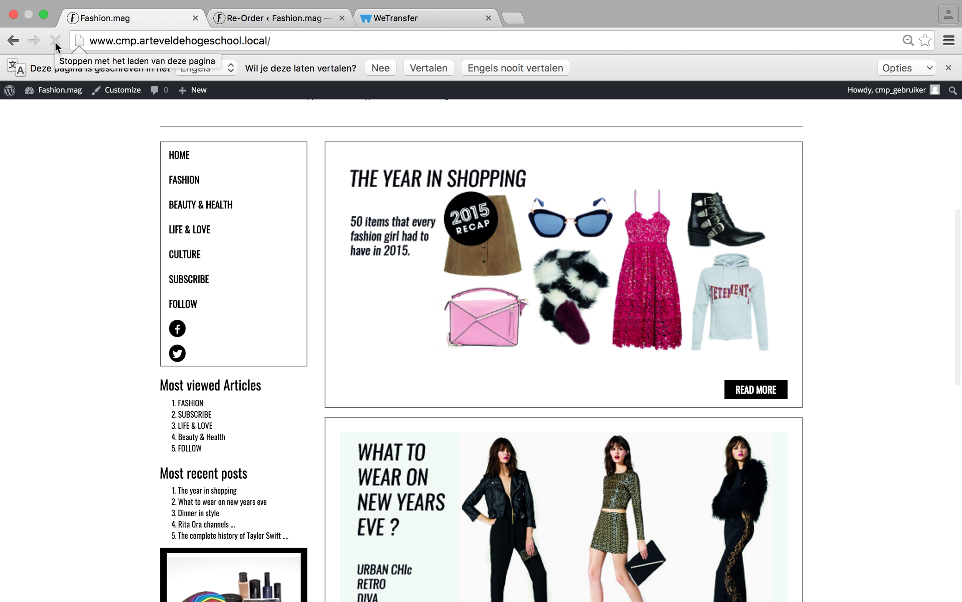
Step: Move "What to wear on new years eve" back to first place and view the last posts on the home page
click(312, 15)
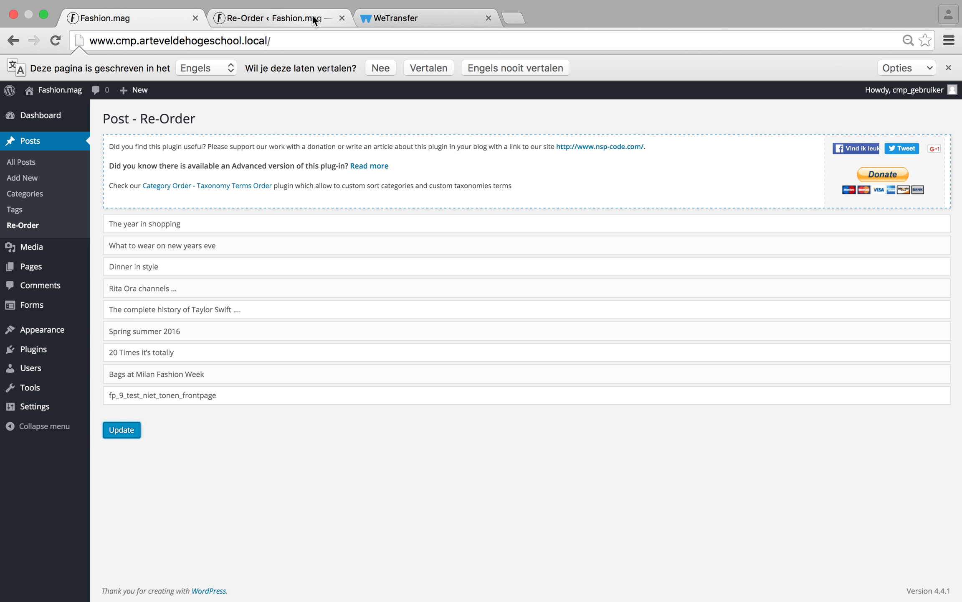
drag(230, 245, 230, 225)
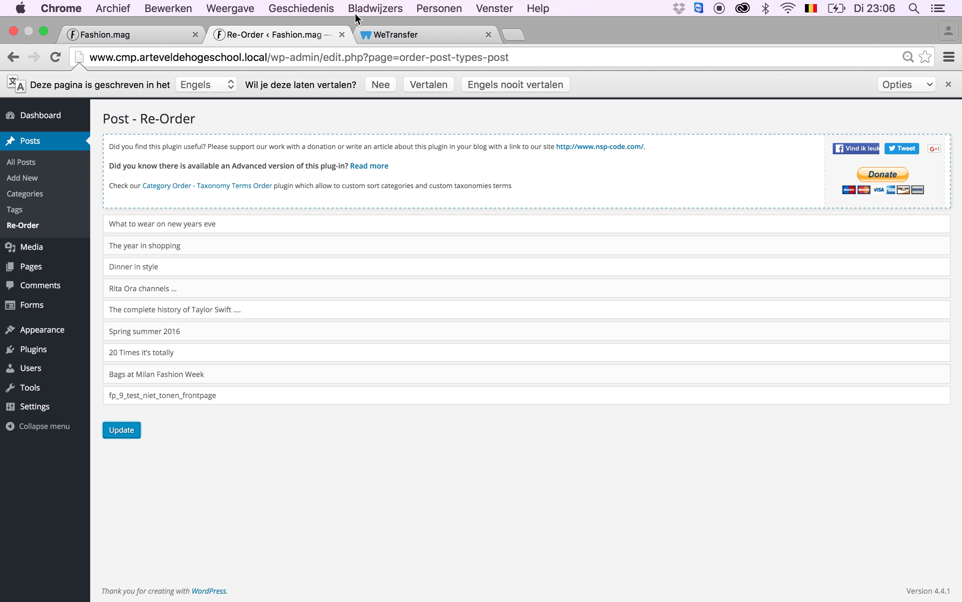
click(158, 23)
scroll(387, 453, down, 15)
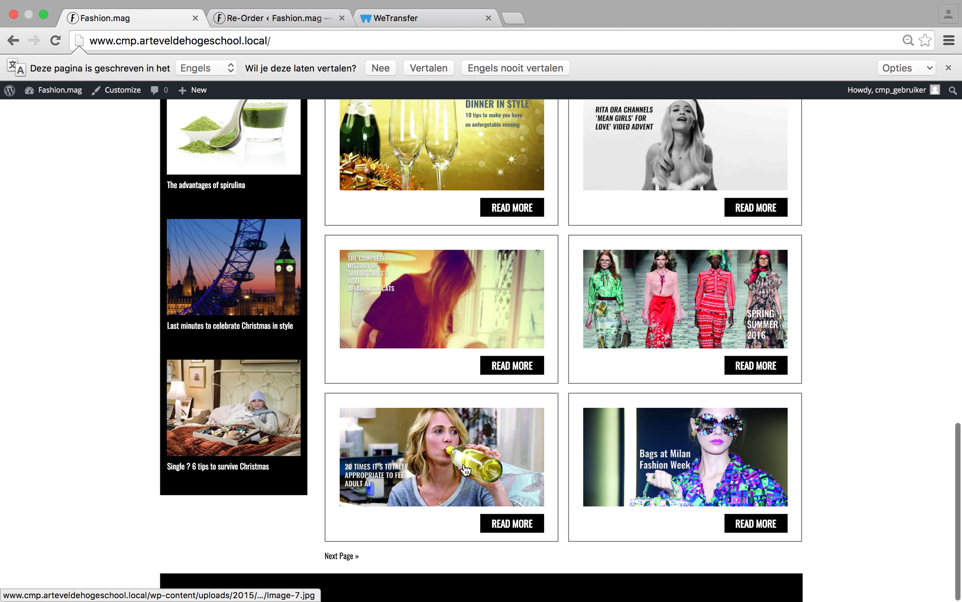
Step: Move "Bags at Milan Fashion Week" above "20 Times it's totally", save the order and reload the home page
click(277, 19)
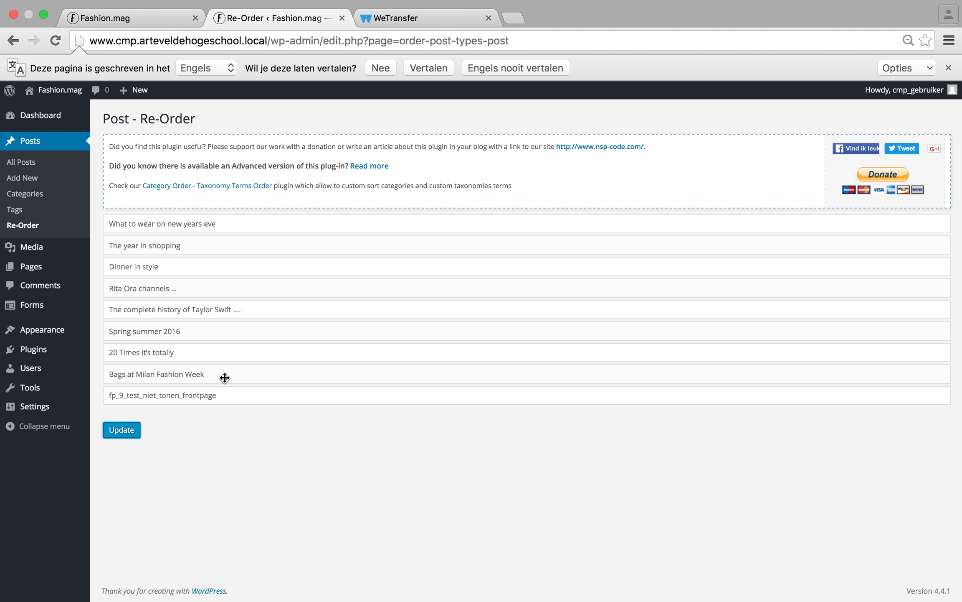
drag(197, 378, 197, 350)
click(134, 438)
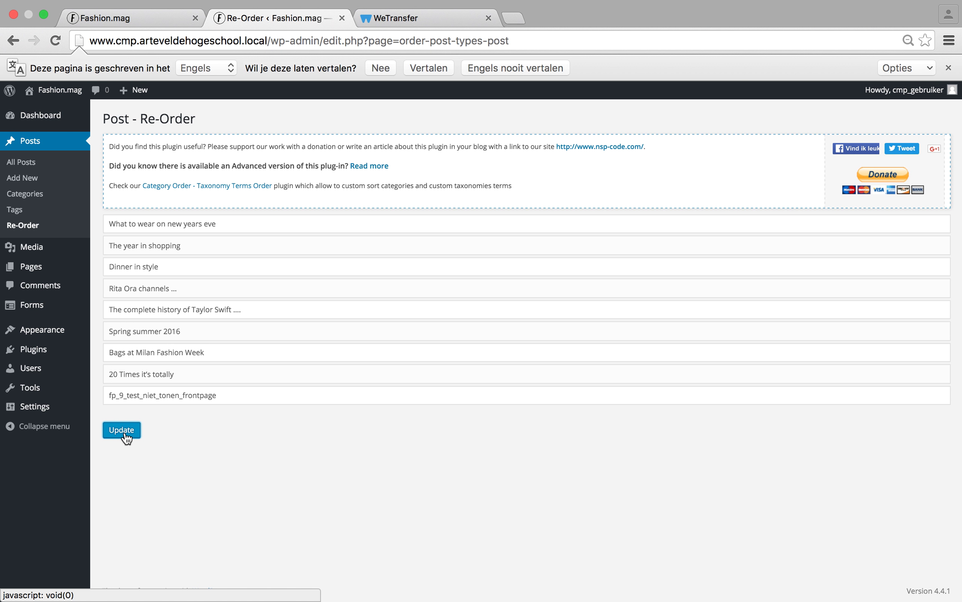
click(168, 18)
click(57, 41)
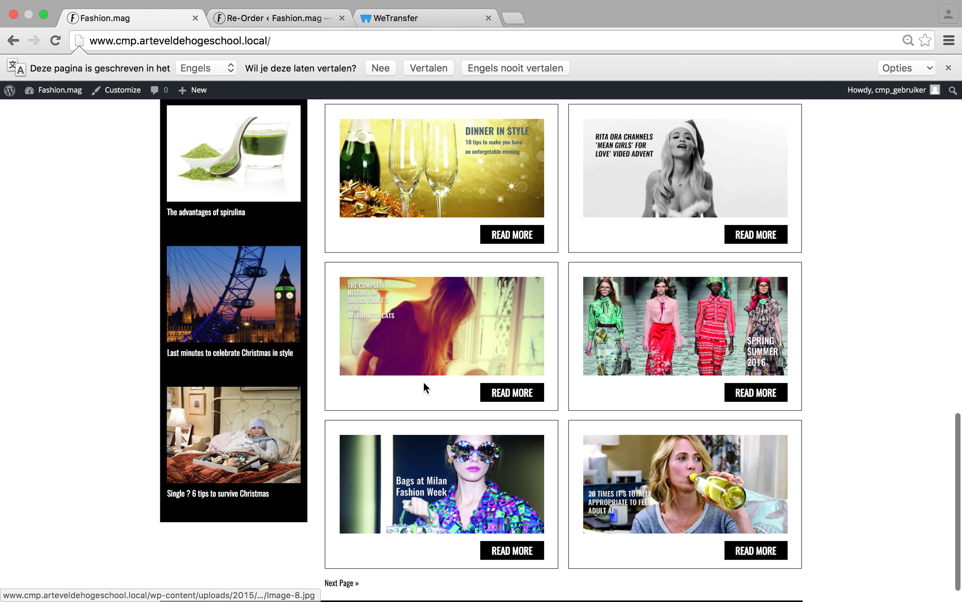
Step: Move "20 Times it's totally" back above "Bags at Milan Fashion Week", save the order and reload the home page
click(293, 17)
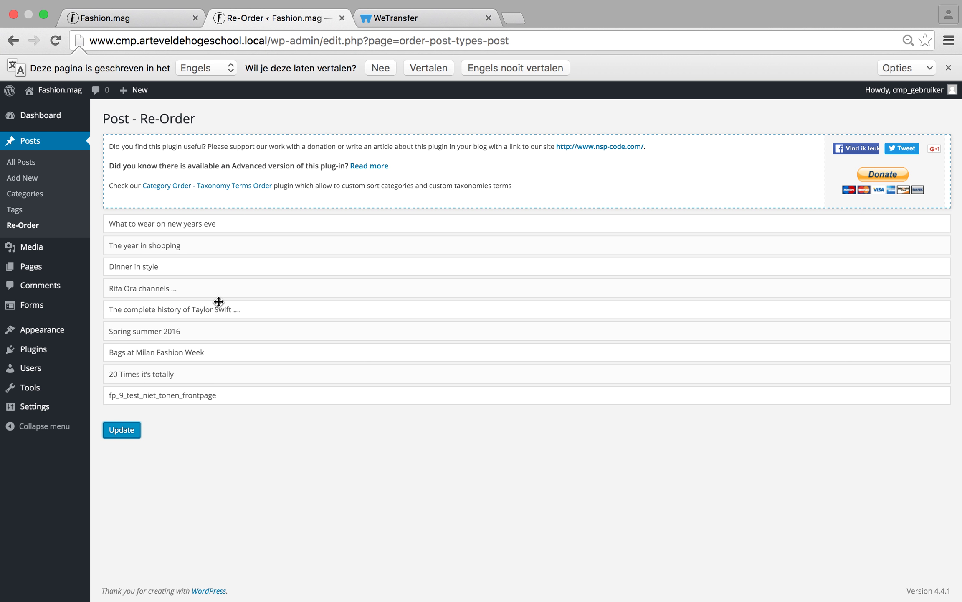
drag(185, 371, 185, 351)
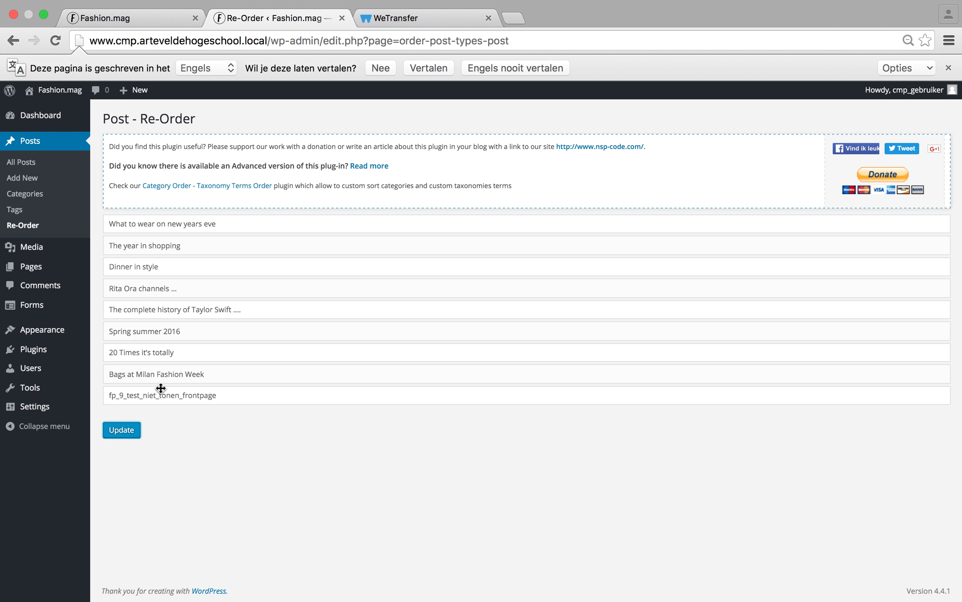
click(123, 436)
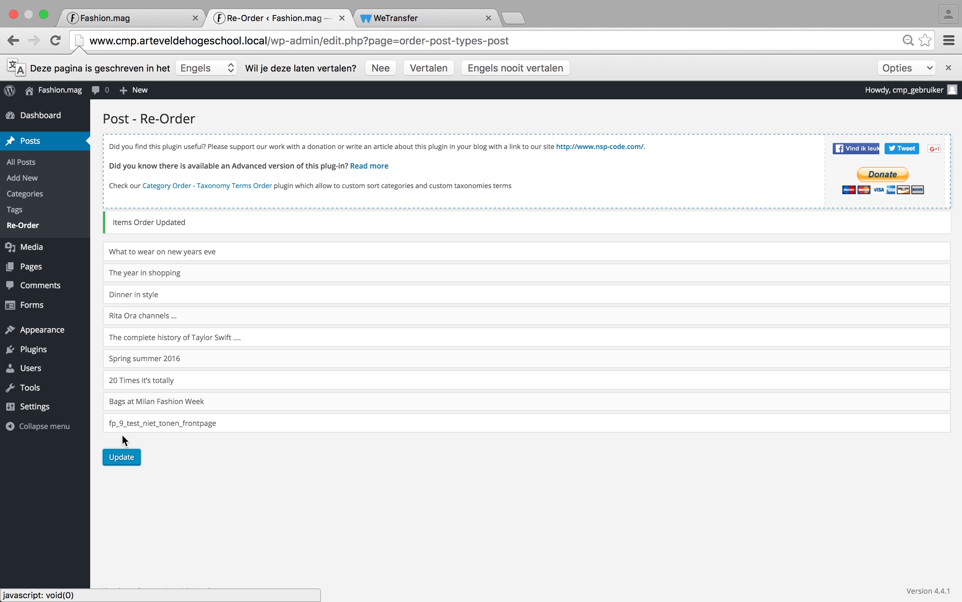
click(130, 21)
click(56, 41)
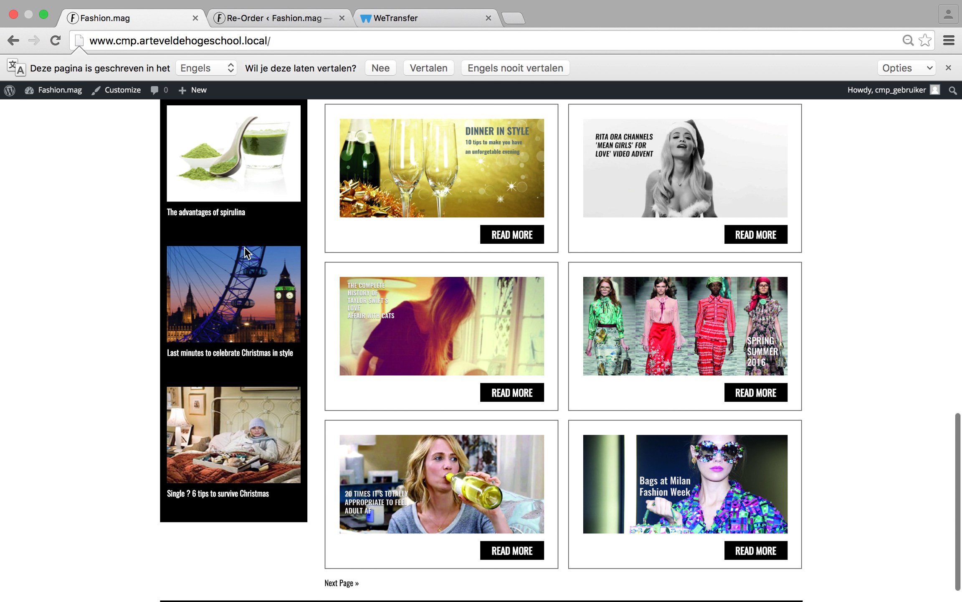
Step: View the full image of the "20 Times" post and return to the home page's main articles
click(539, 447)
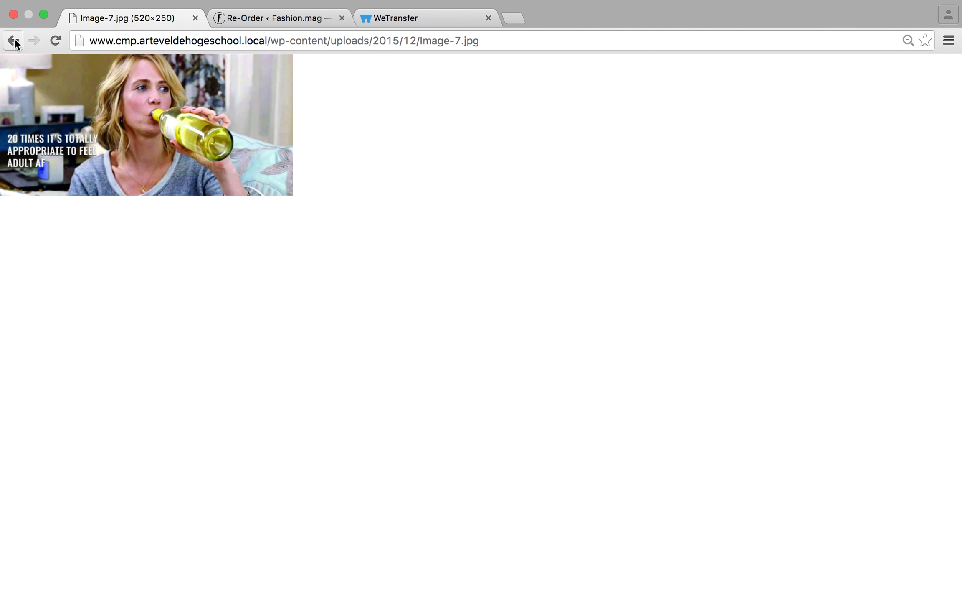
click(14, 40)
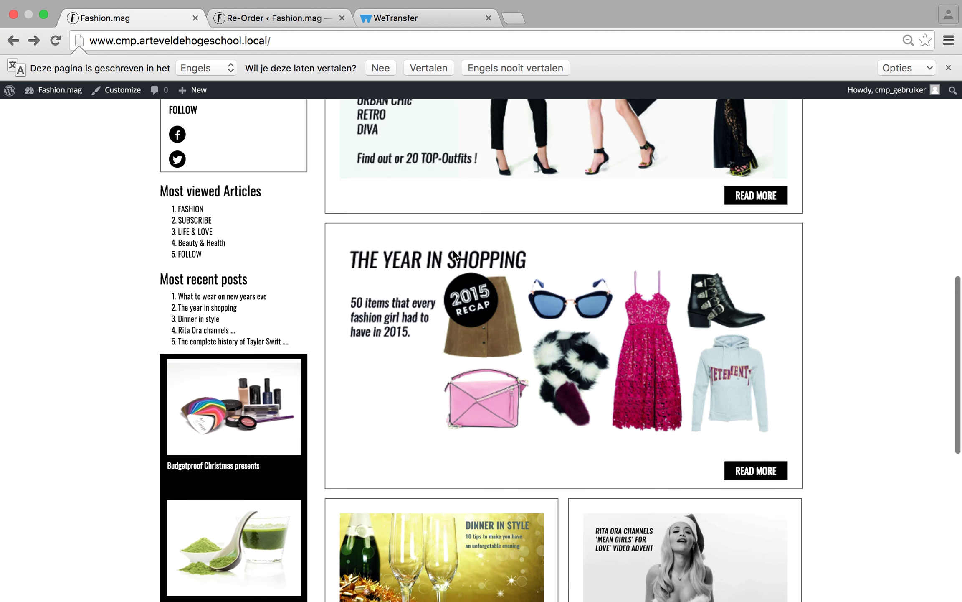
scroll(455, 255, up, 8)
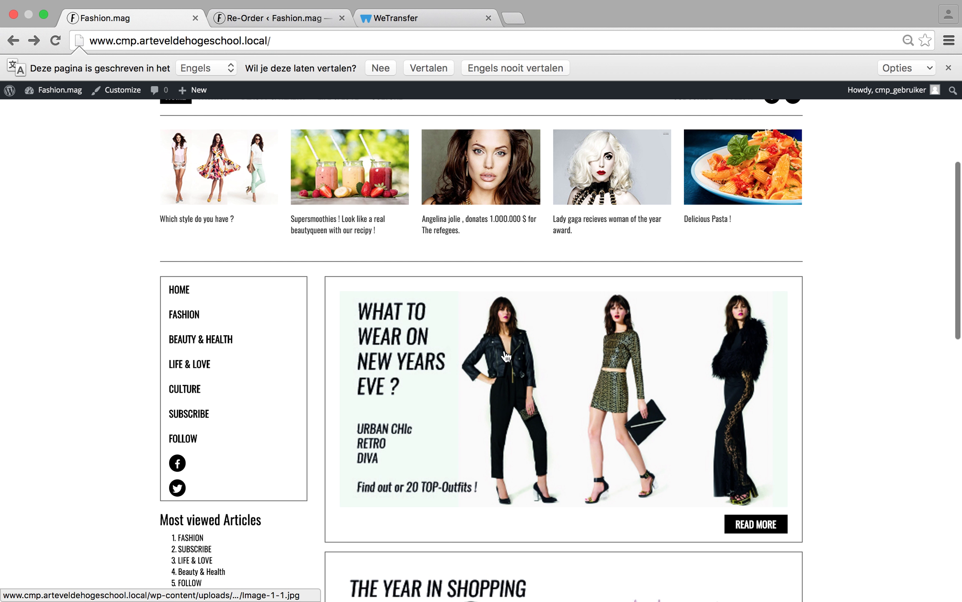
Step: View "What to wear on new years eve" in the dashboard's post editor, then return to the list of all posts
click(281, 18)
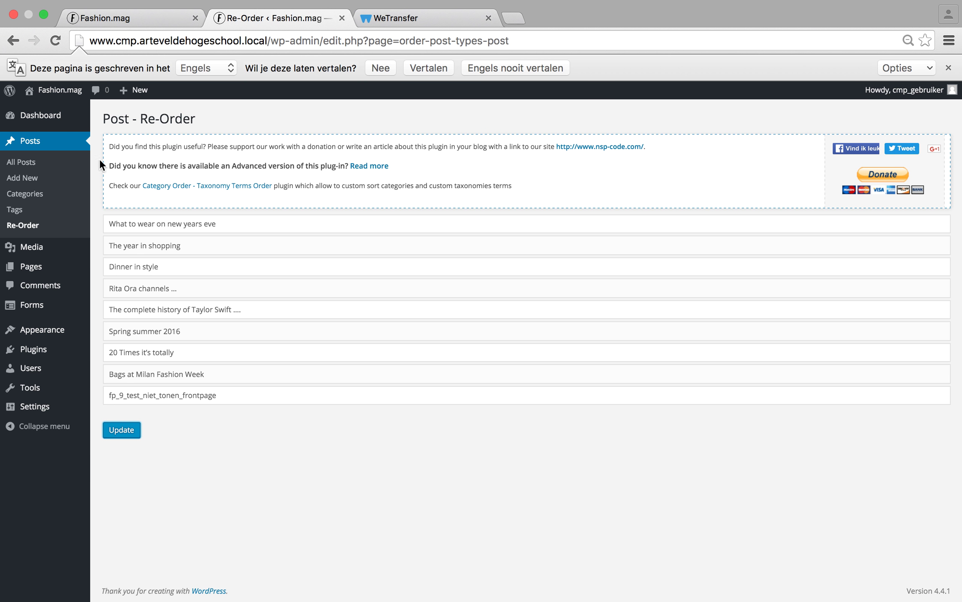
click(21, 161)
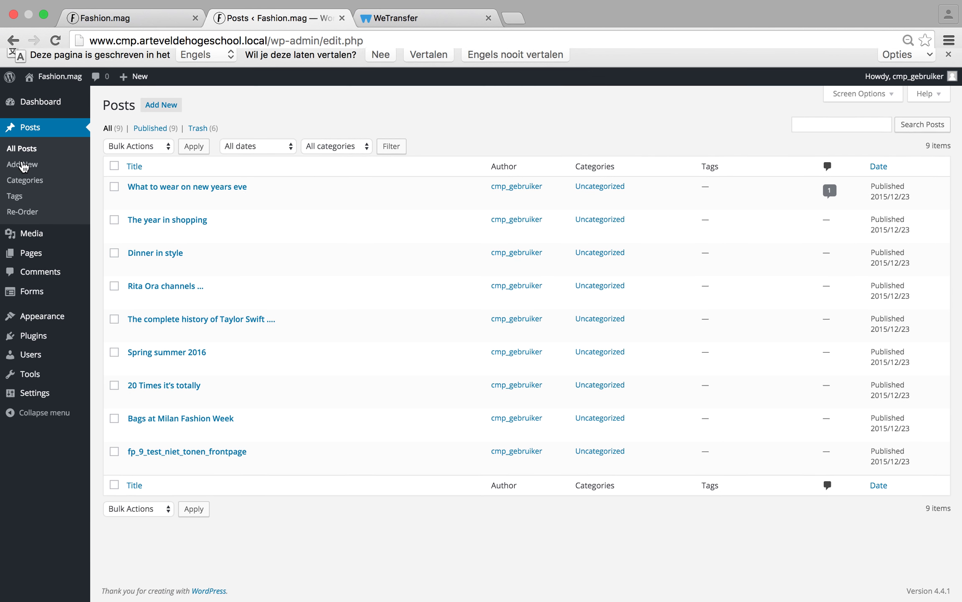
click(134, 215)
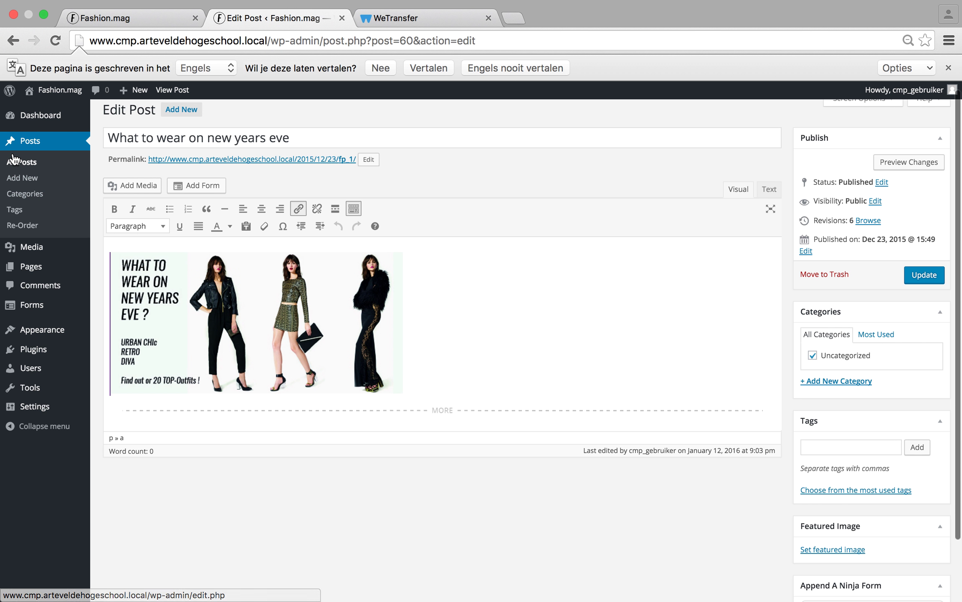
click(23, 163)
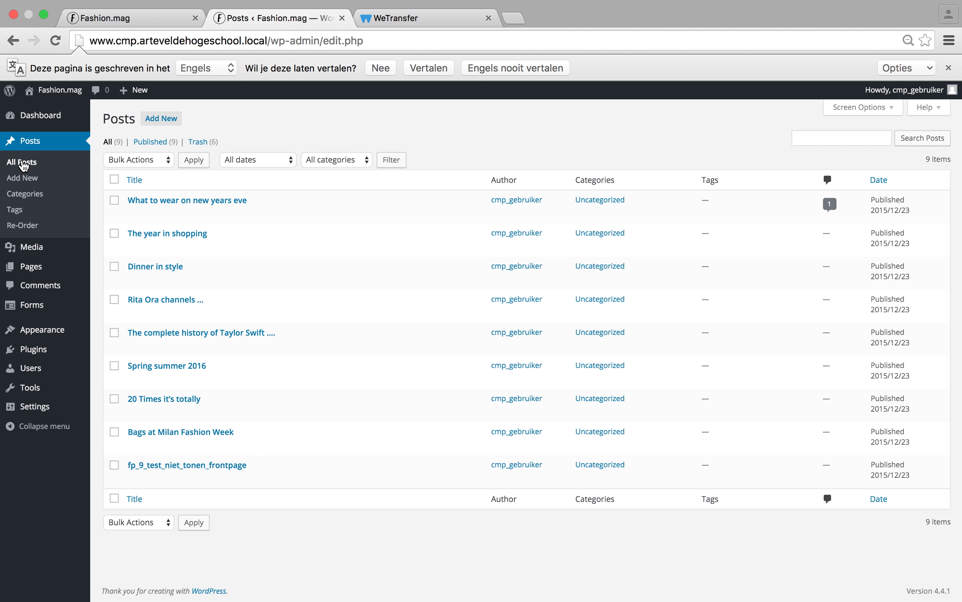
Step: Publish a new post titled "Hellow GDM" with an empty body and check it on the reloaded home page
click(24, 179)
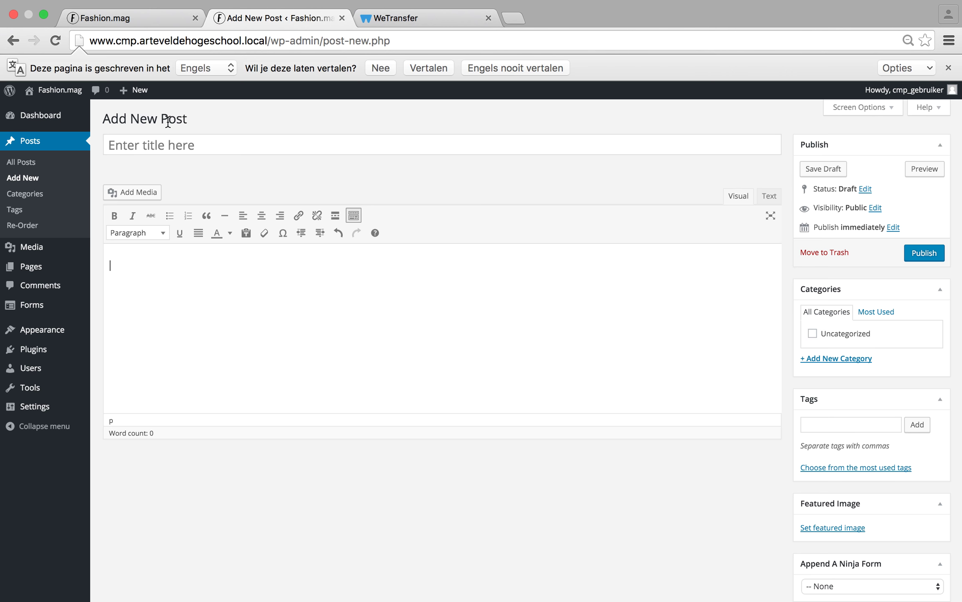
click(178, 150)
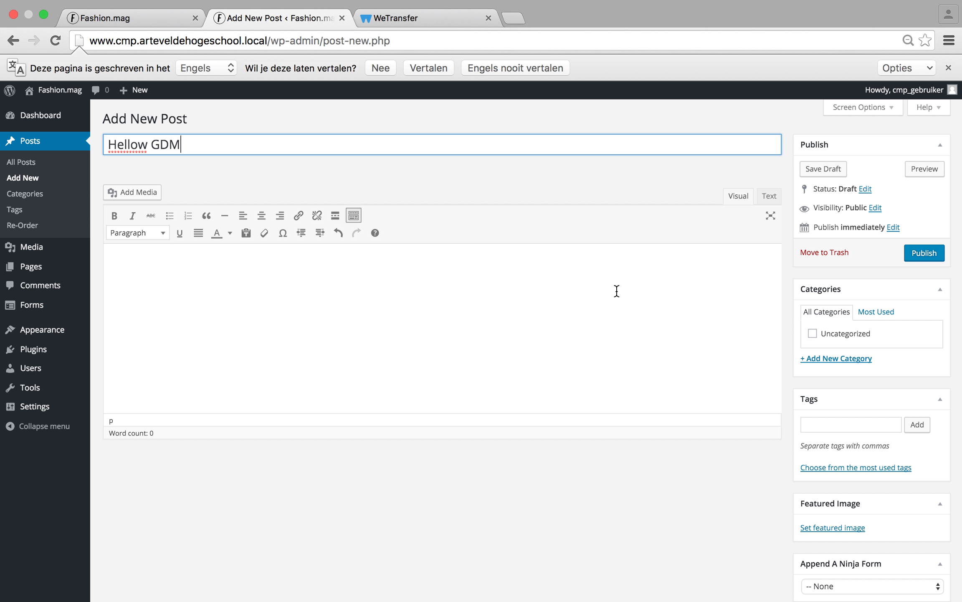
click(924, 256)
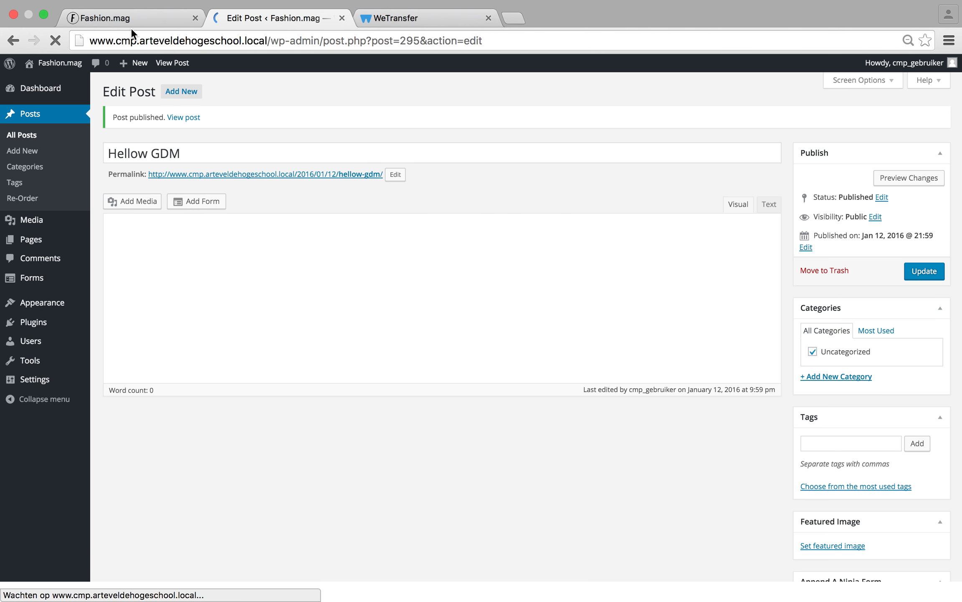
click(127, 12)
click(54, 42)
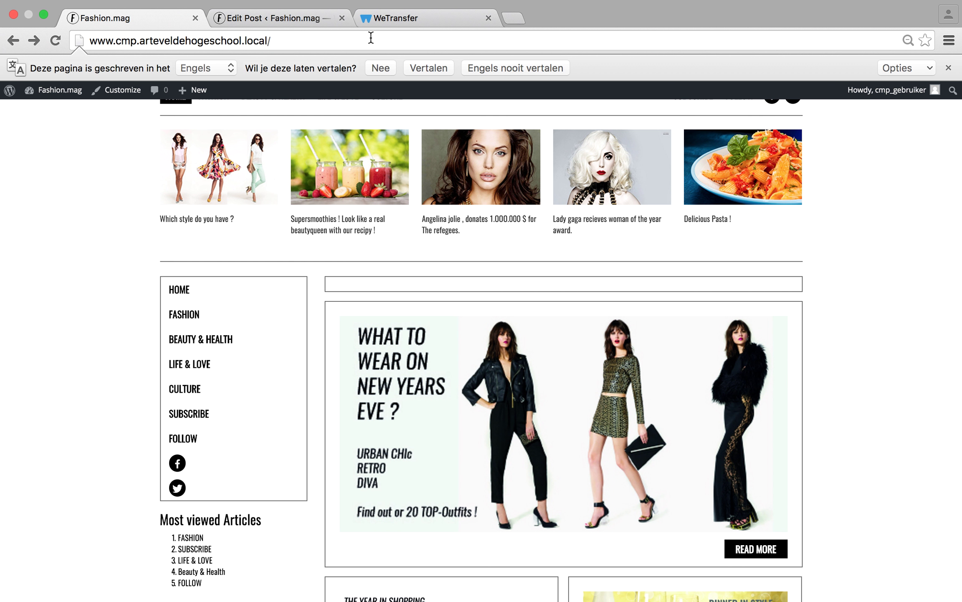
Step: Insert the library image cropped-cropped-cropped-cropped-Image-boven-angelina-3-1.jpg into the "Hellow GDM" post at thumbnail size, 150 × 73
click(293, 21)
click(147, 229)
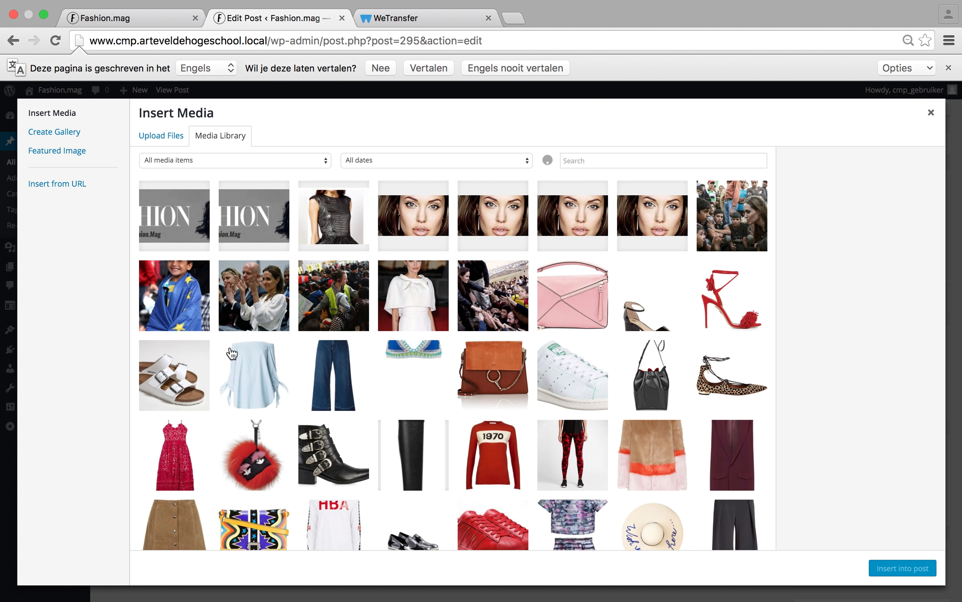
scroll(258, 399, down, 10)
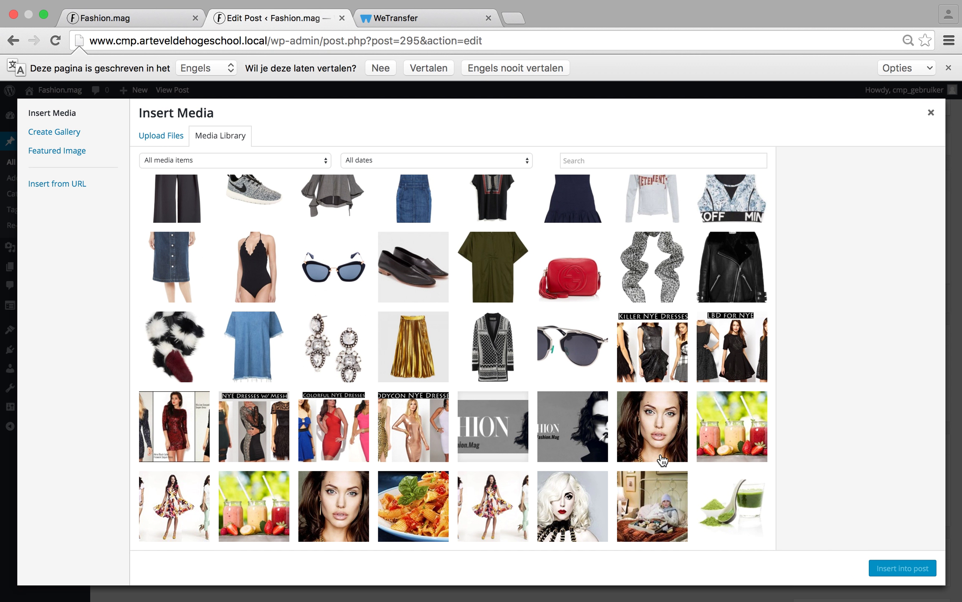
scroll(662, 459, up, 10)
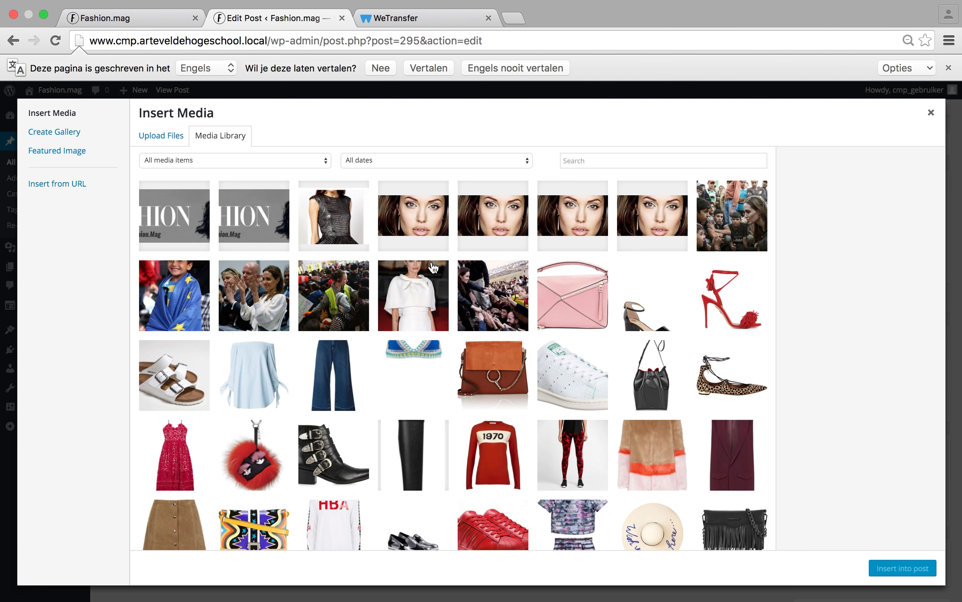
click(426, 223)
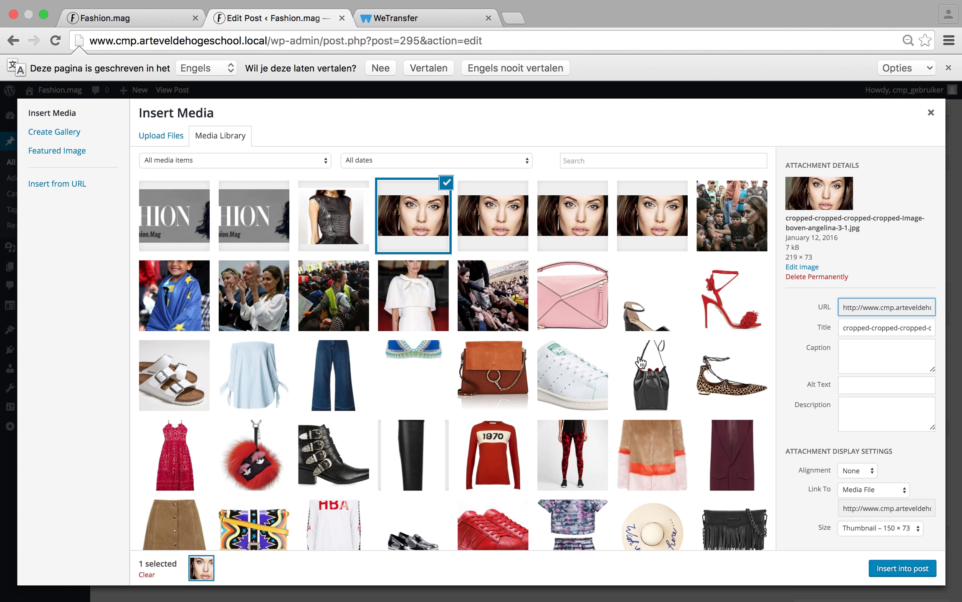
scroll(650, 430, down, 7)
click(899, 576)
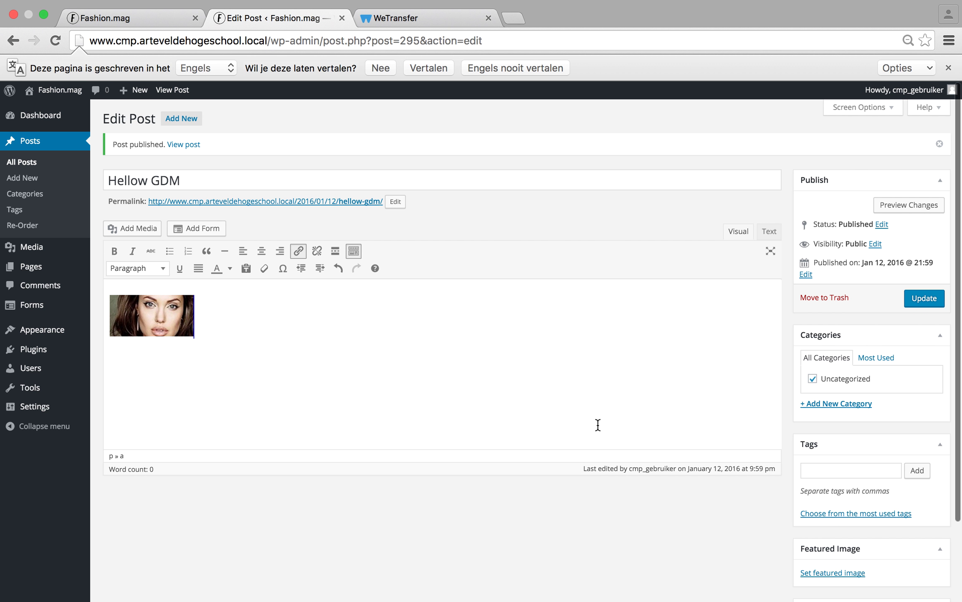
Step: Enlarge the inserted image to about three times its width, update the "Hellow GDM" post and reload the home page
click(174, 332)
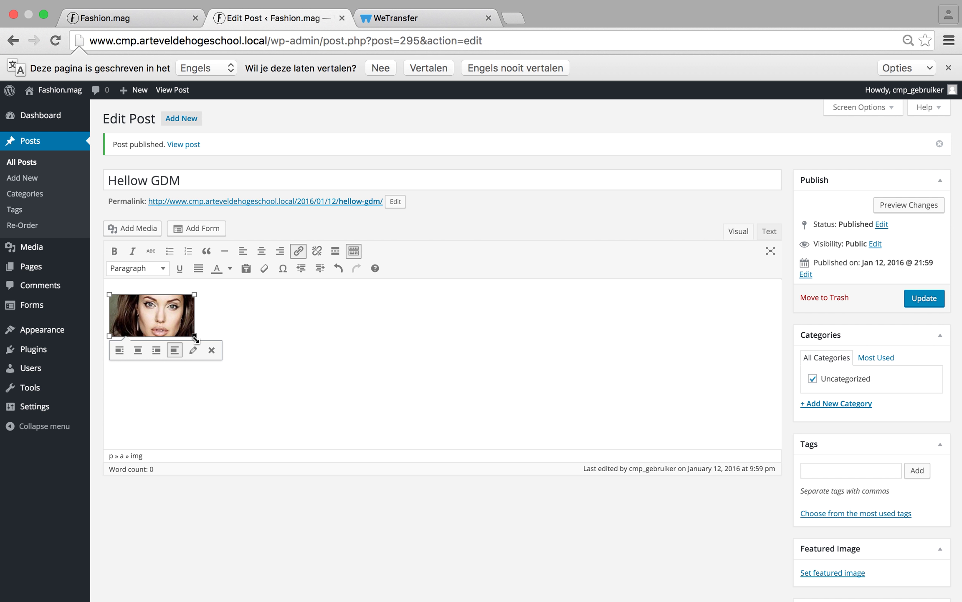
drag(195, 337, 427, 411)
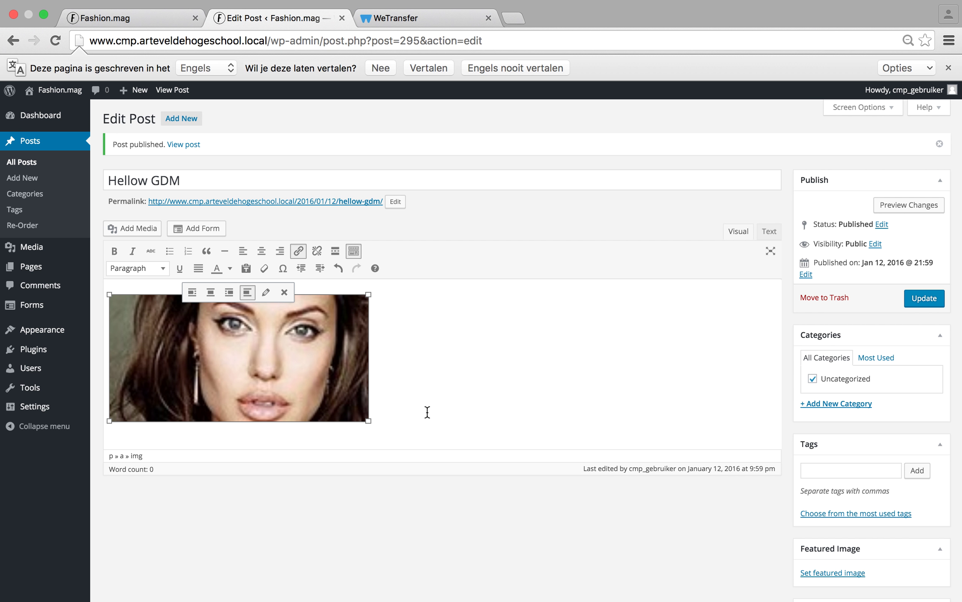
click(410, 409)
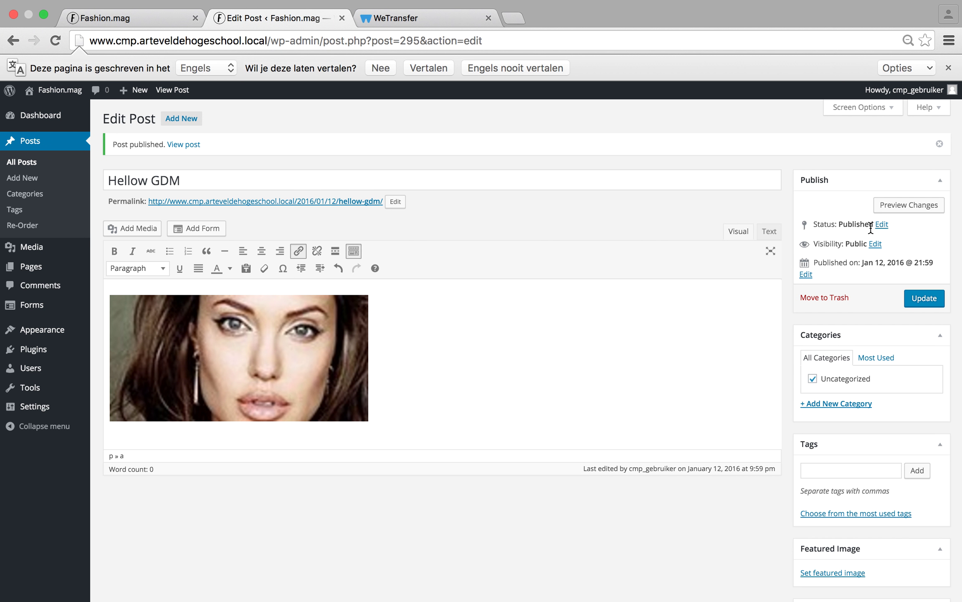
click(926, 303)
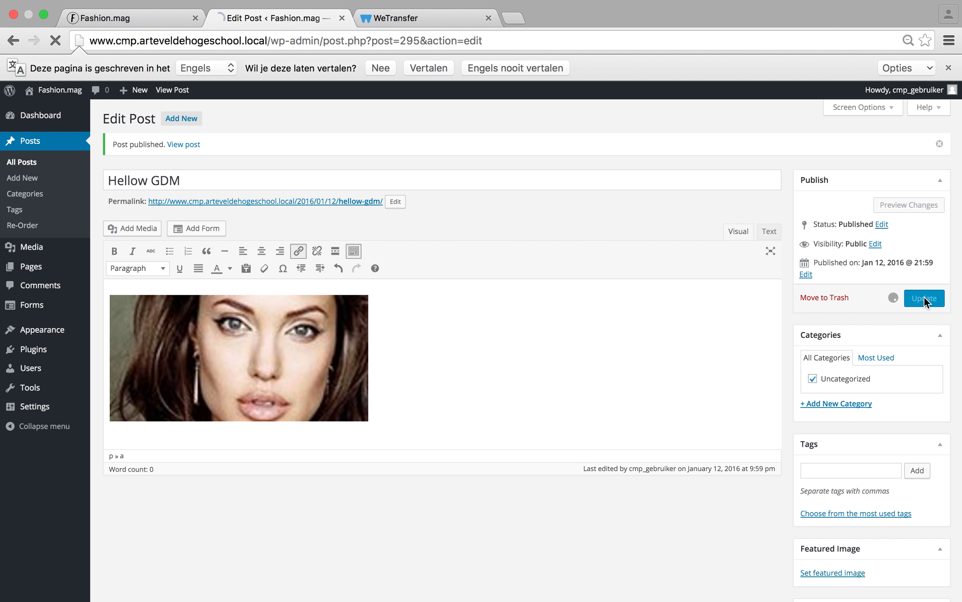
click(151, 18)
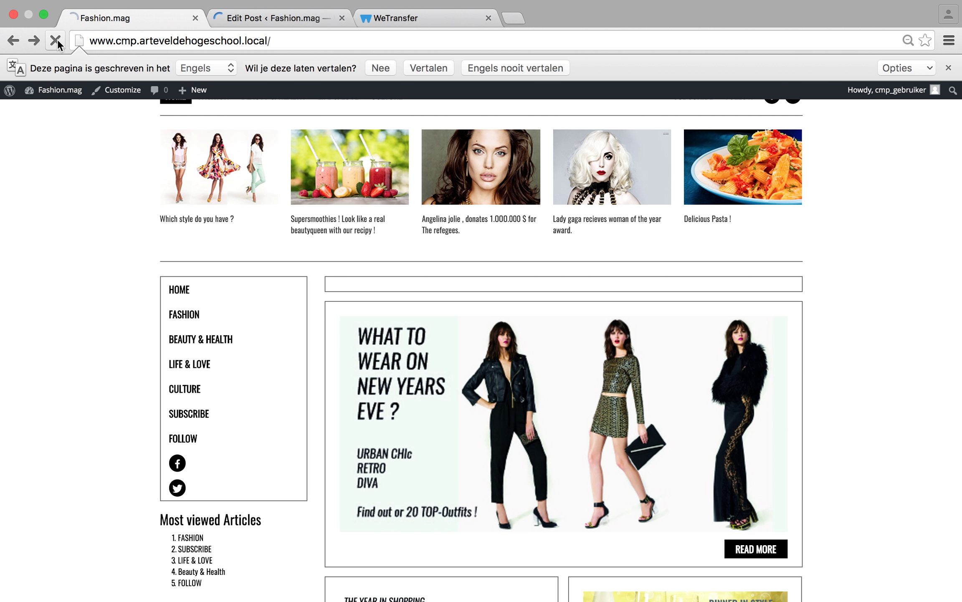
click(58, 39)
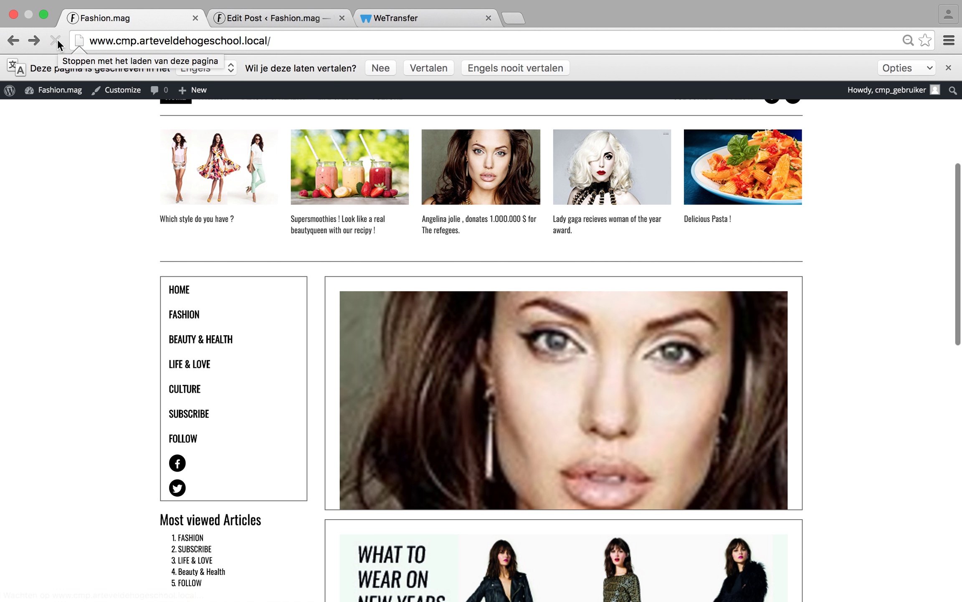
Step: Examine how the "Hellow GDM" post and the other articles are laid out on the home page
scroll(67, 342, down, 5)
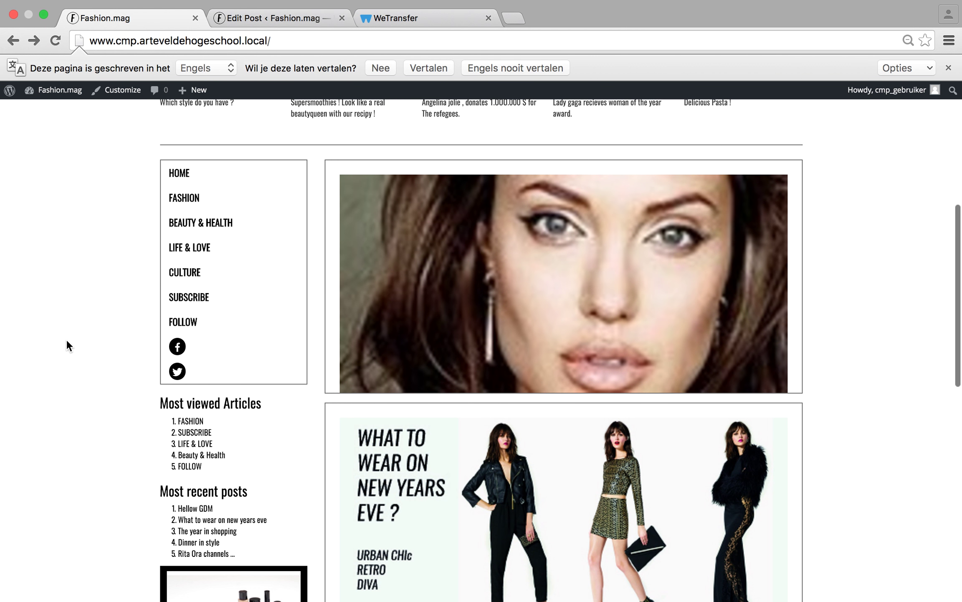
scroll(67, 342, down, 6)
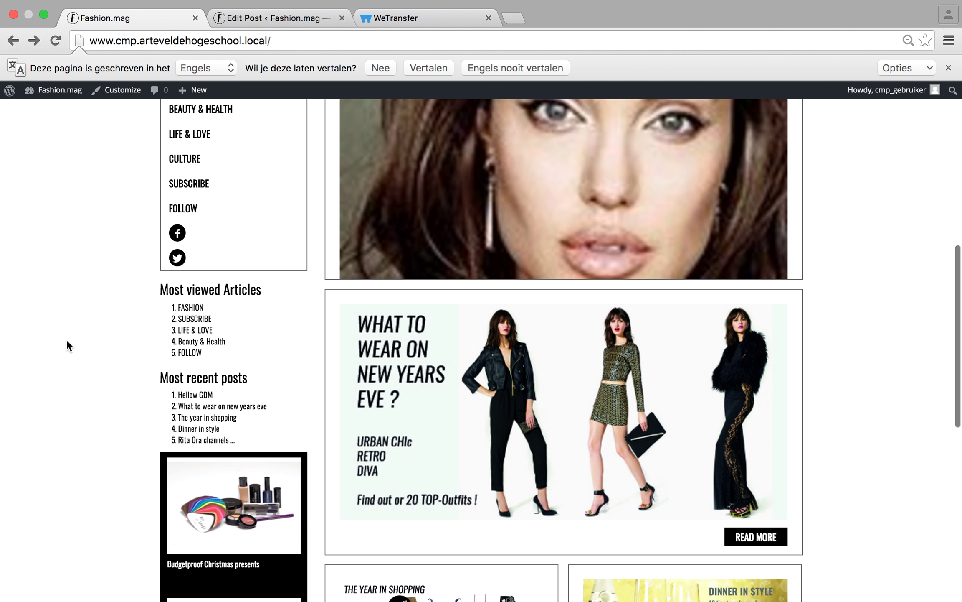
scroll(67, 342, down, 10)
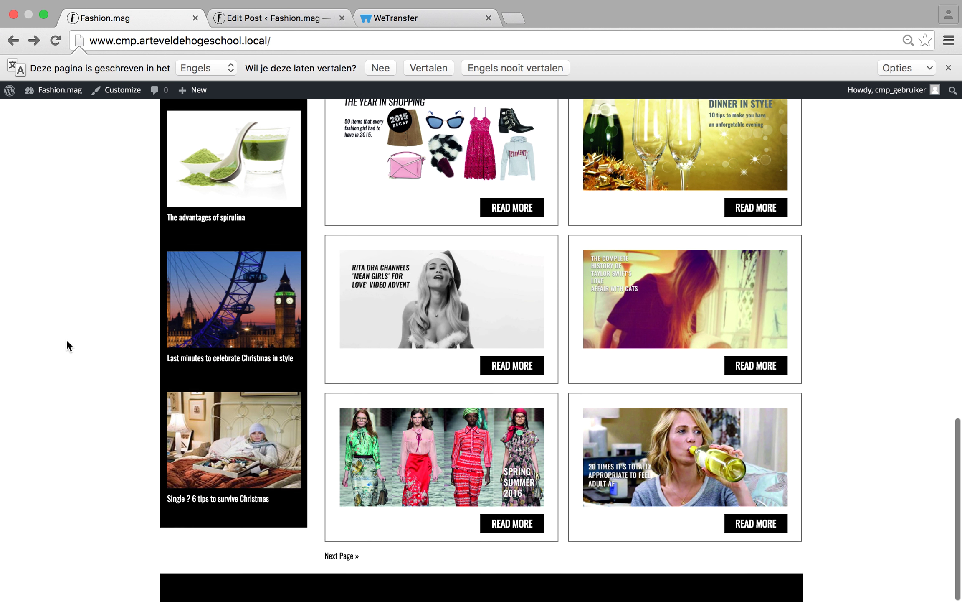
scroll(67, 342, up, 5)
scroll(66, 342, up, 20)
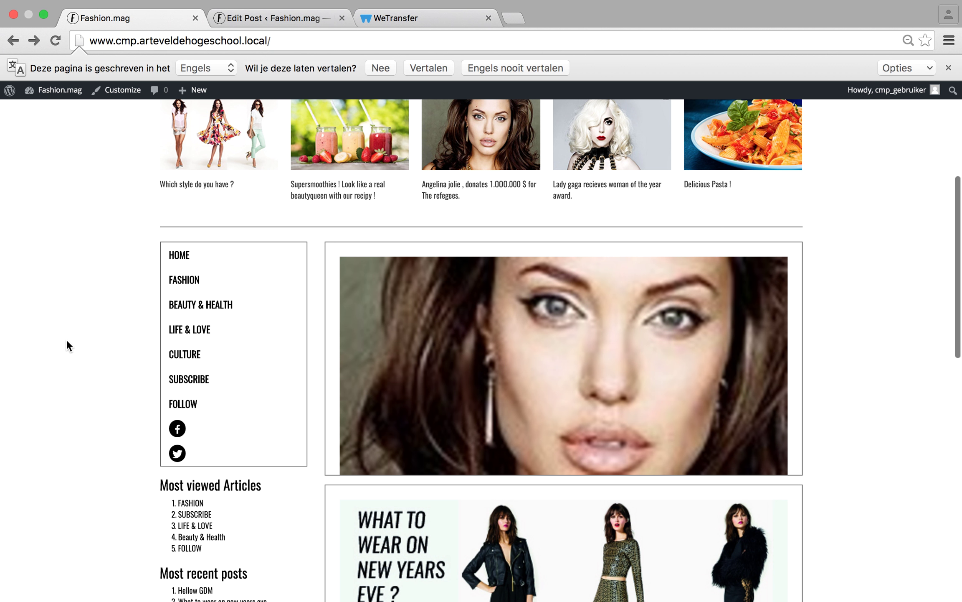
scroll(67, 341, down, 5)
scroll(67, 341, up, 3)
scroll(67, 345, up, 3)
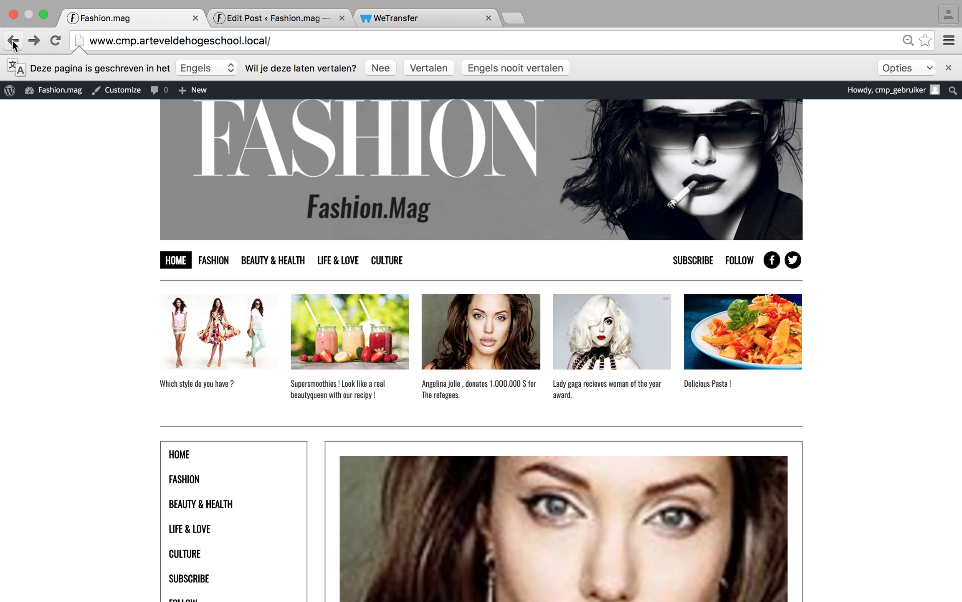
Step: Move the "Hellow GDM" post to the trash from the list of all posts and reload the home page
click(249, 21)
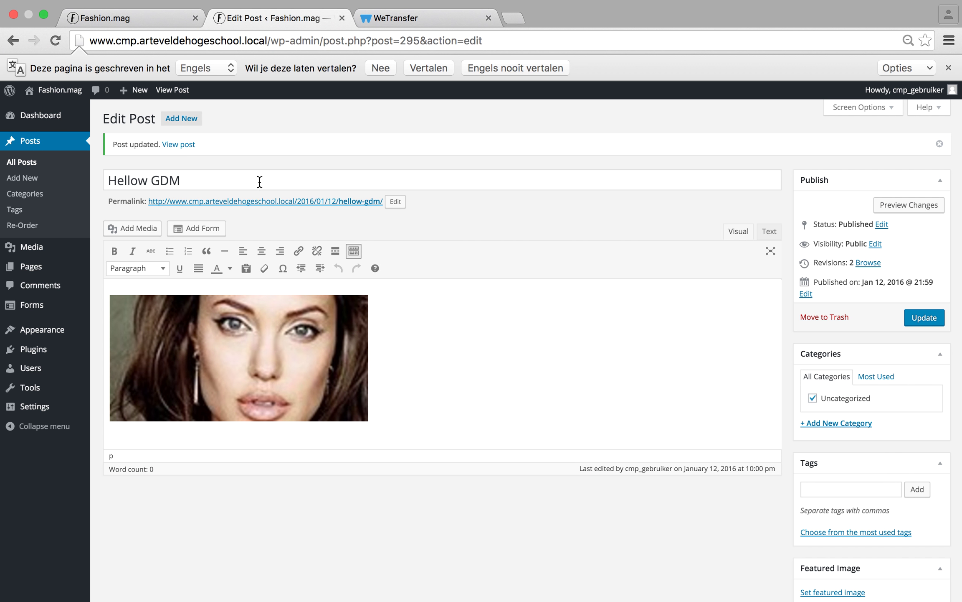
click(29, 165)
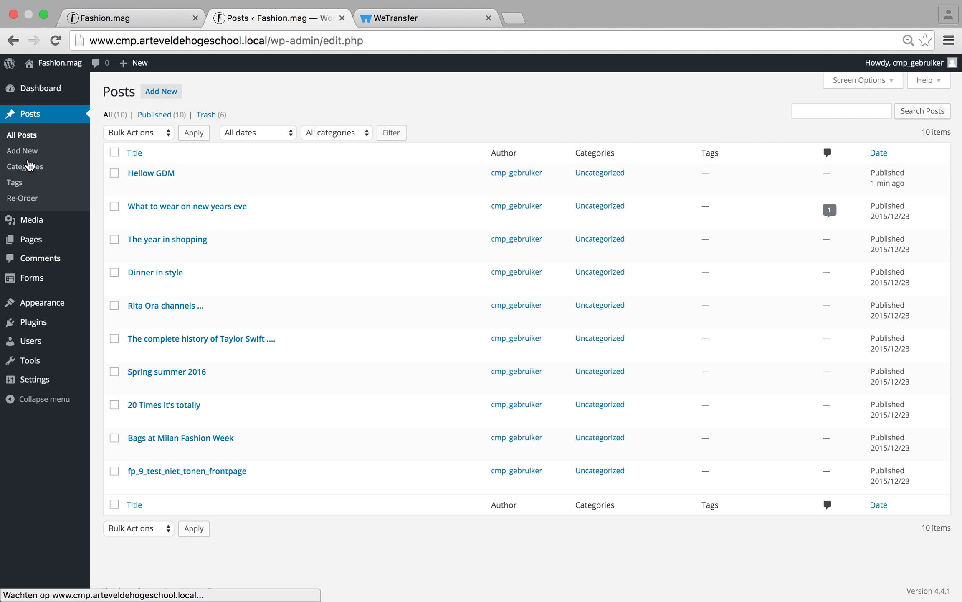
mouse_move(117, 208)
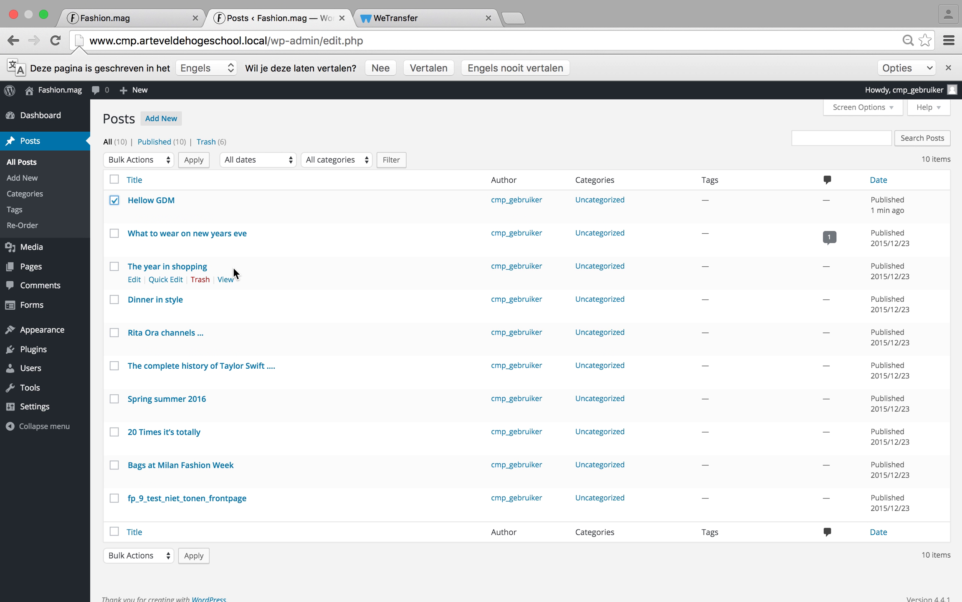
click(200, 214)
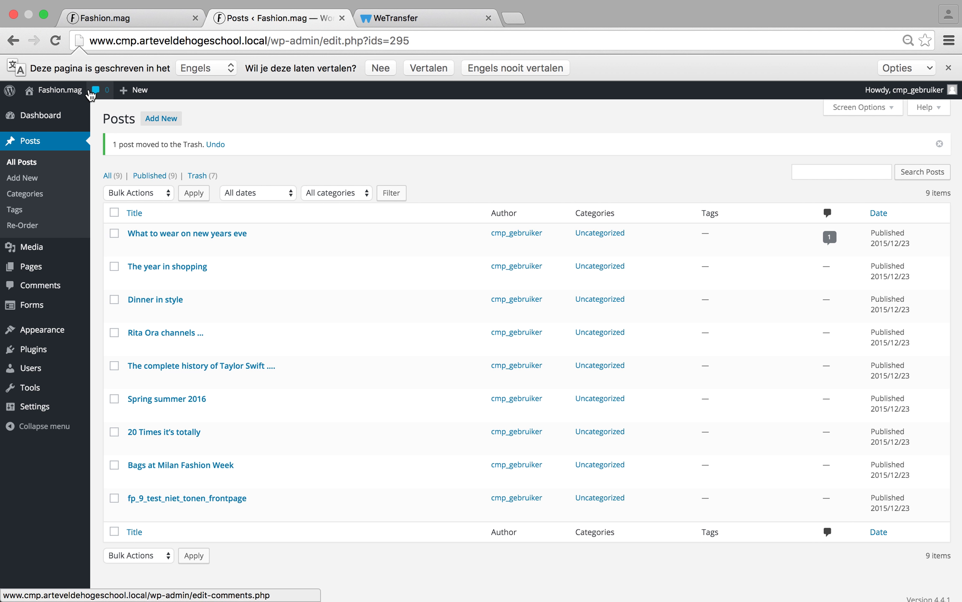
click(124, 17)
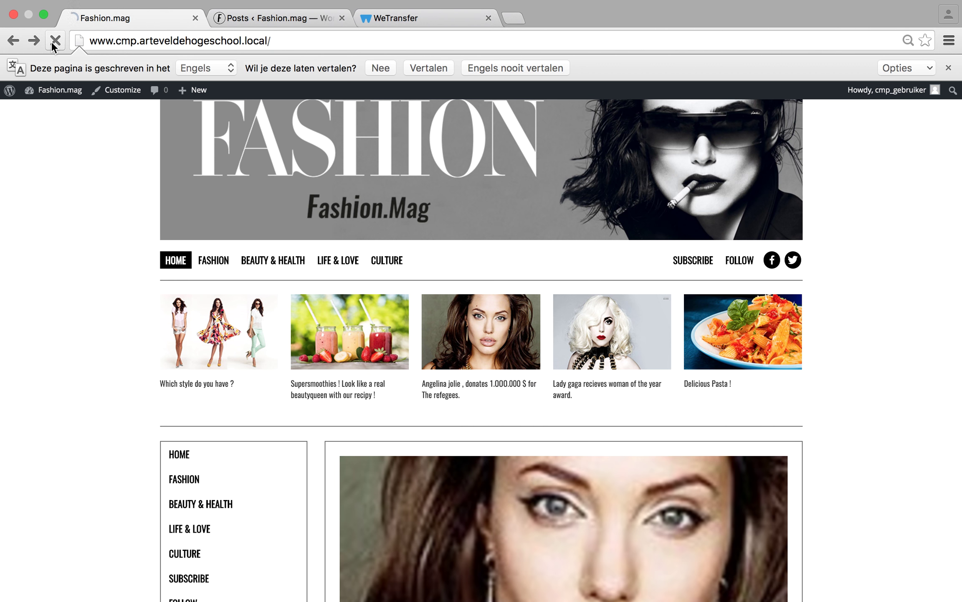
click(51, 40)
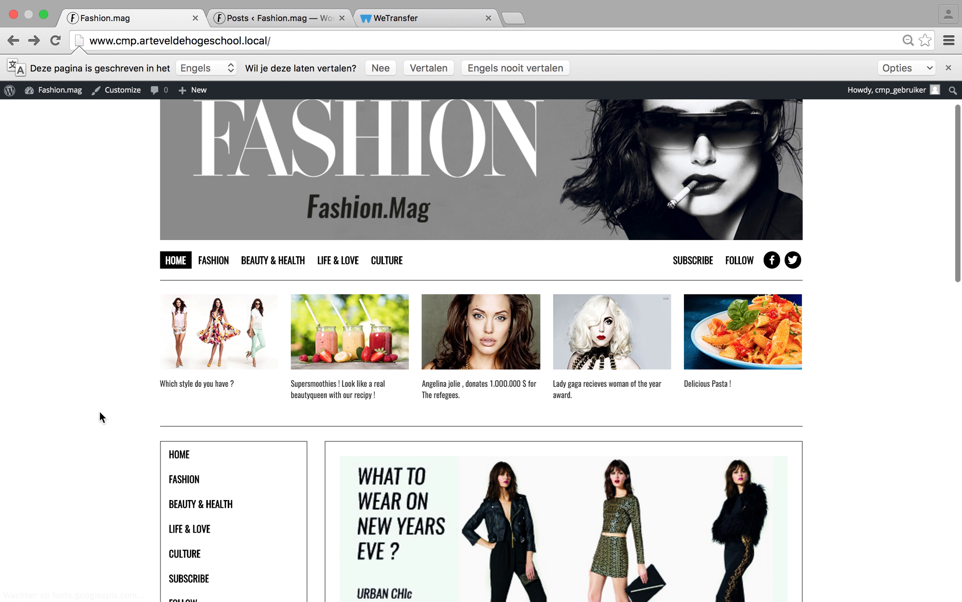
Step: Look over the home page's articles and view the site's Fashion page
scroll(99, 410, down, 4)
scroll(99, 411, down, 10)
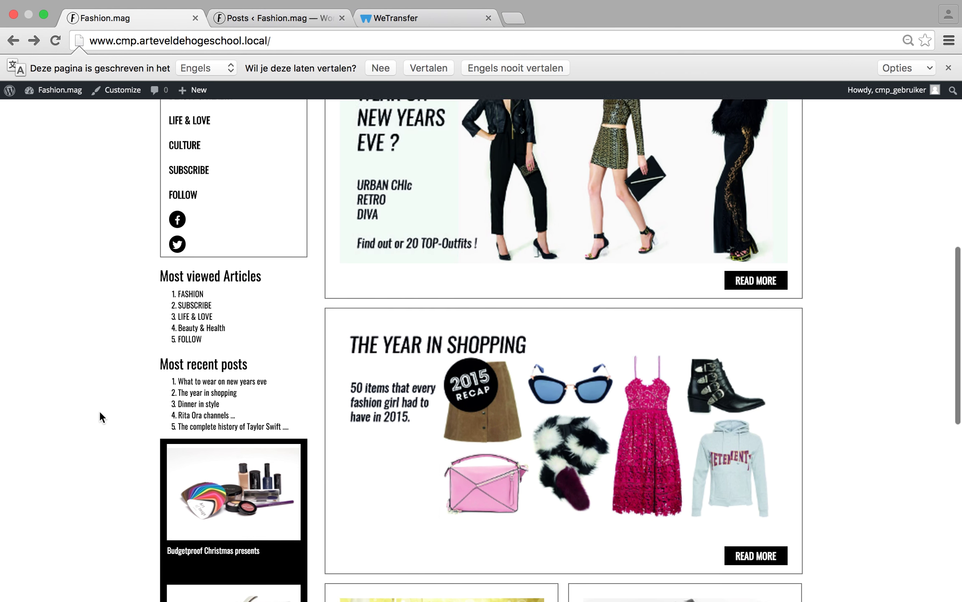
scroll(100, 411, up, 14)
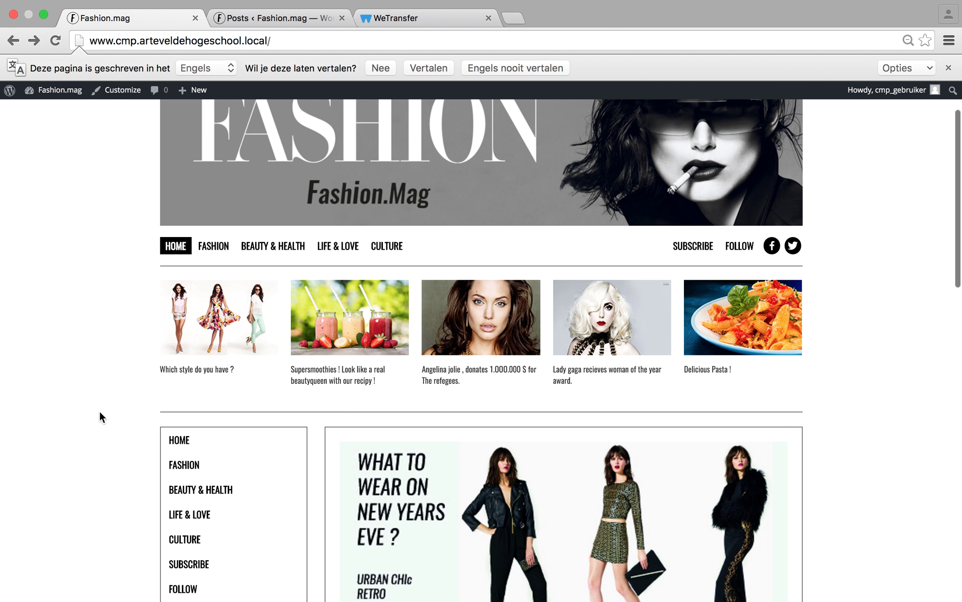
scroll(100, 411, down, 1)
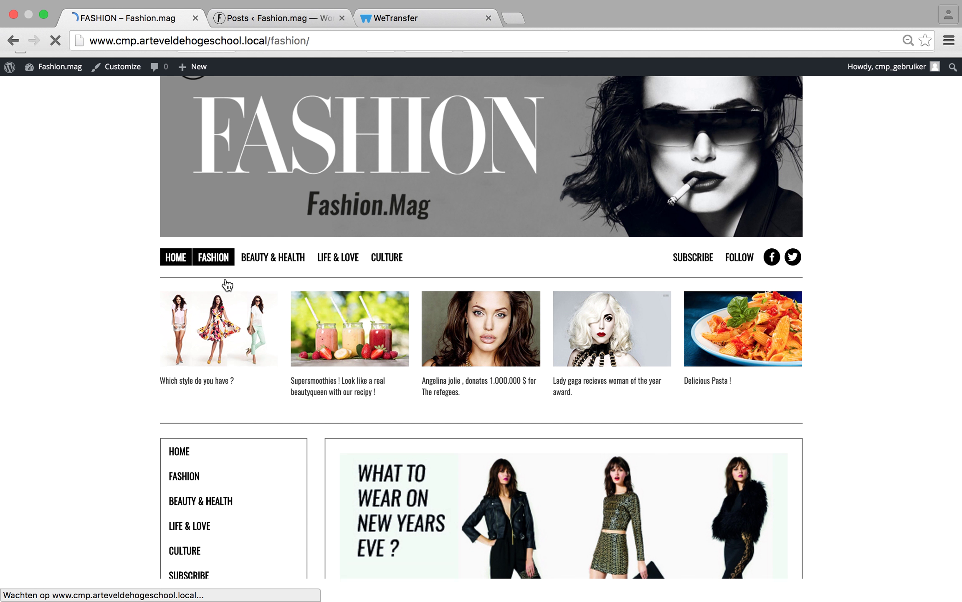
scroll(438, 381, down, 3)
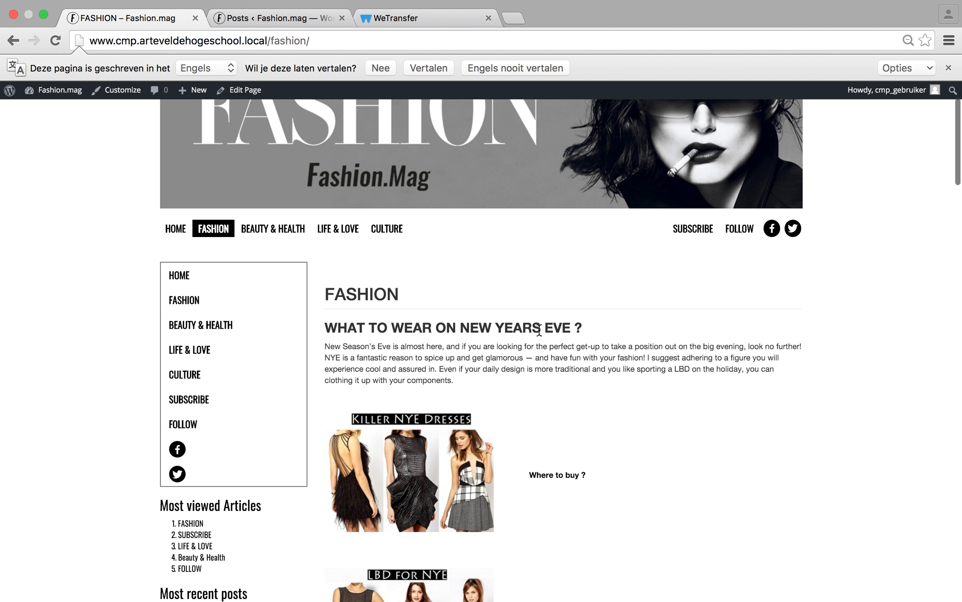
Step: Open the FASHION page in the dashboard's page editor and extend its heading to "WHAT TO WEAR ON NEW YEARS EVE ????"
click(296, 18)
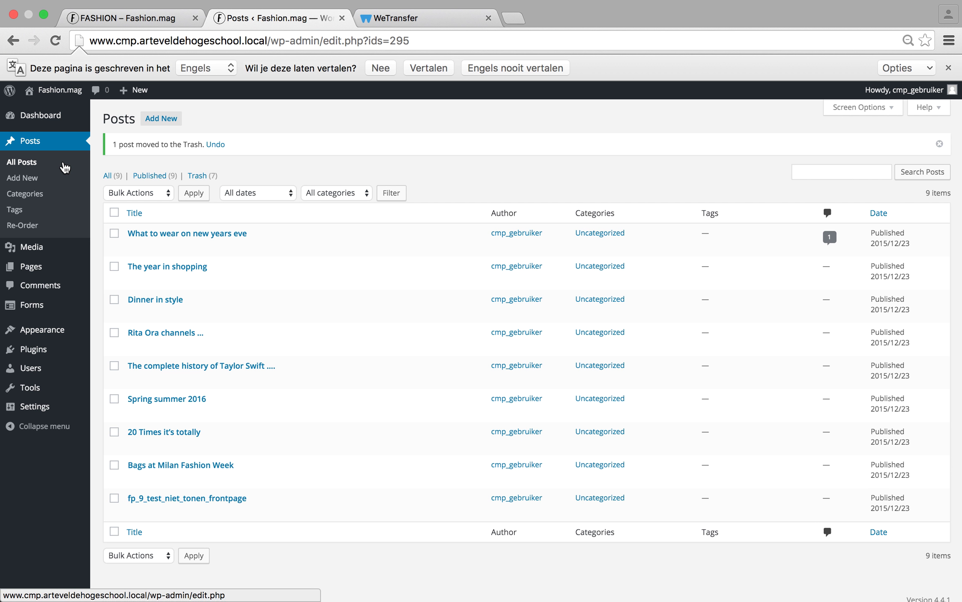
click(35, 272)
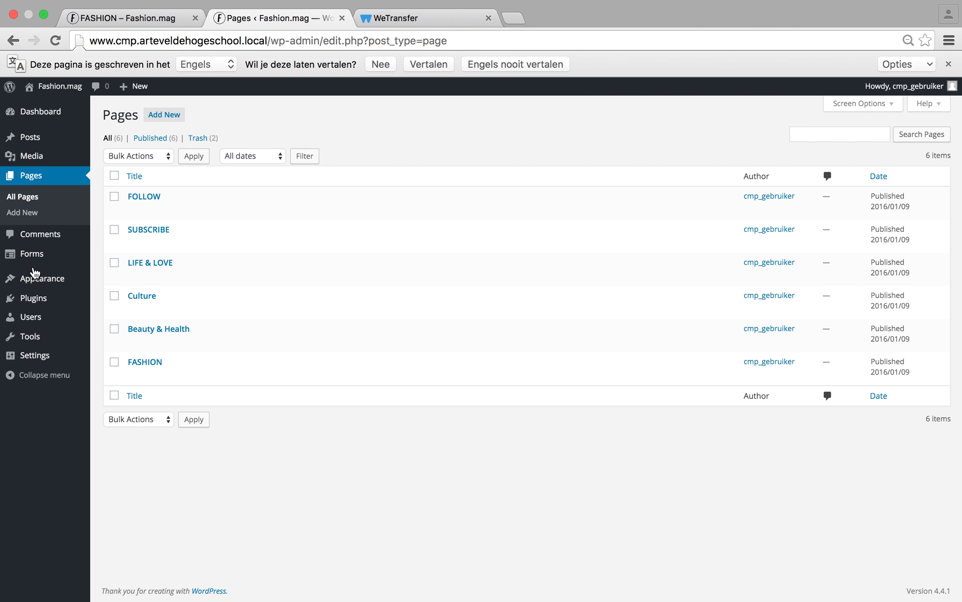
click(145, 367)
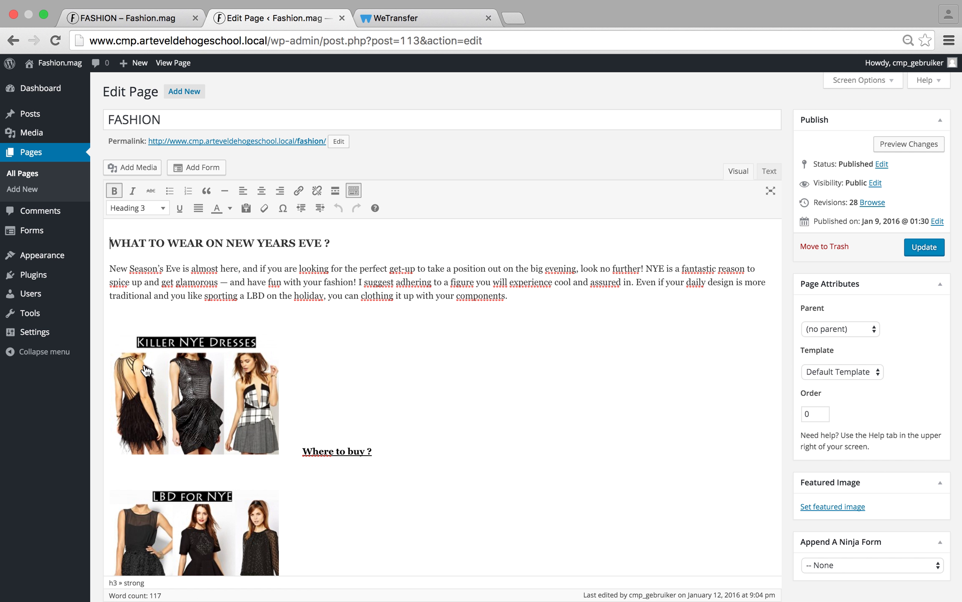
click(336, 271)
text(?)
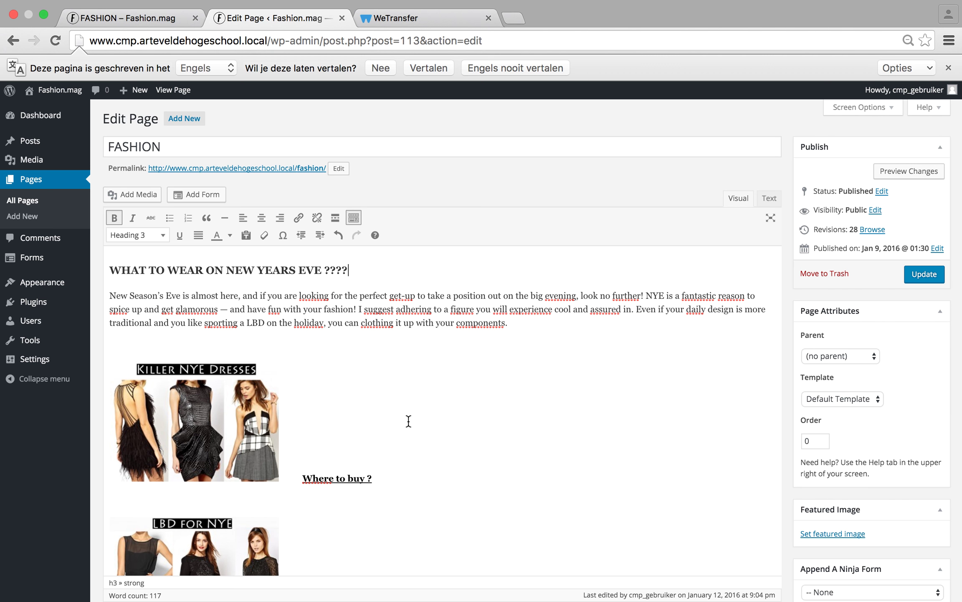
Step: Delete the black swimsuit image from the last row of the FASHION page and update the page
scroll(409, 421, down, 15)
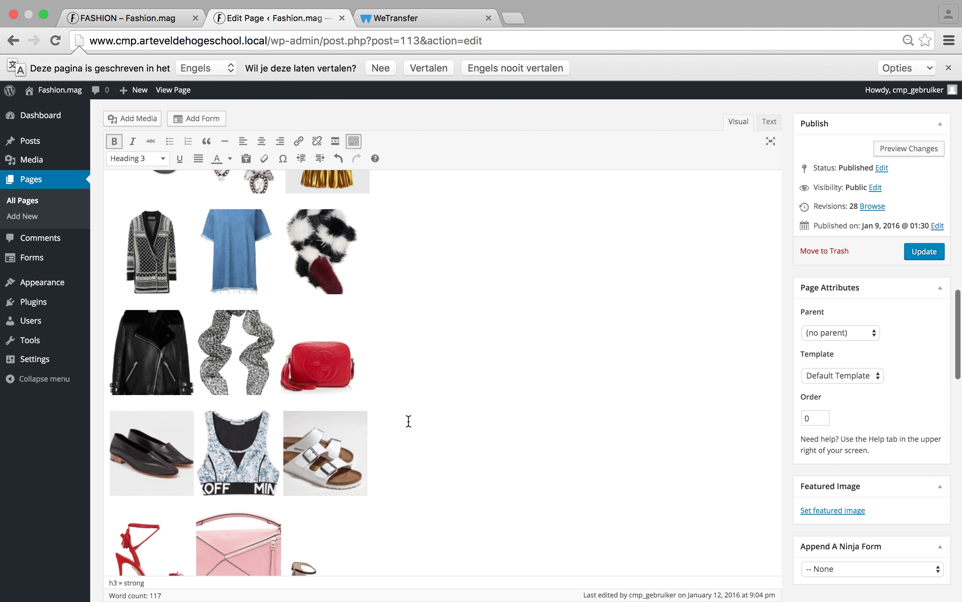
scroll(409, 421, down, 20)
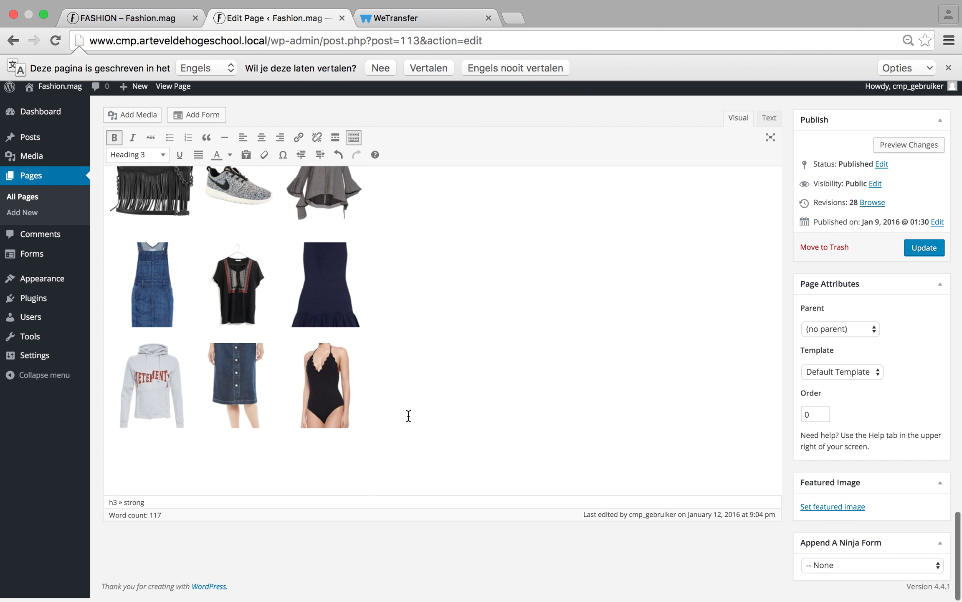
click(324, 391)
click(369, 332)
click(921, 256)
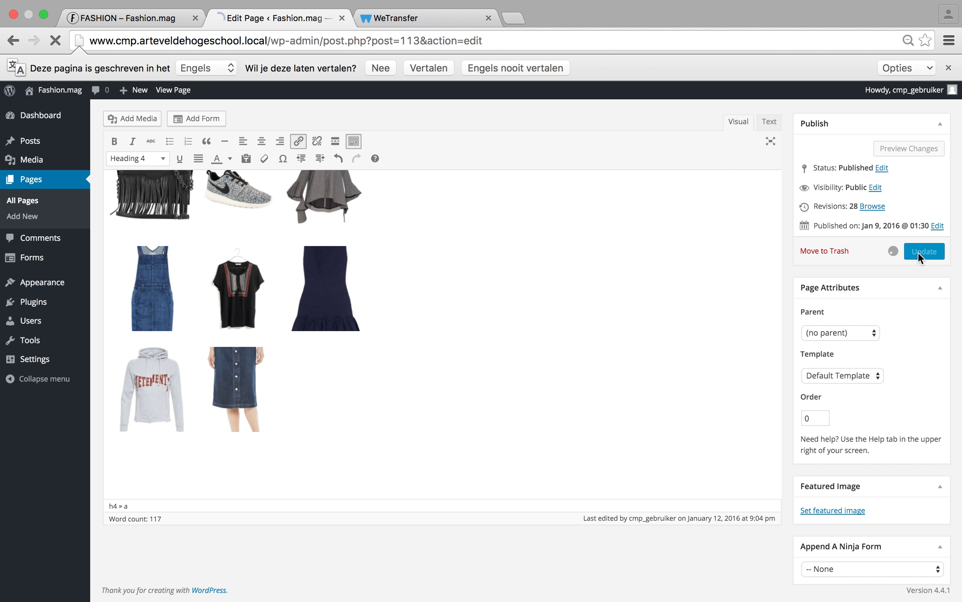
Step: Reload the site's Fashion page and check its heading and the last row of product images
click(155, 18)
click(54, 43)
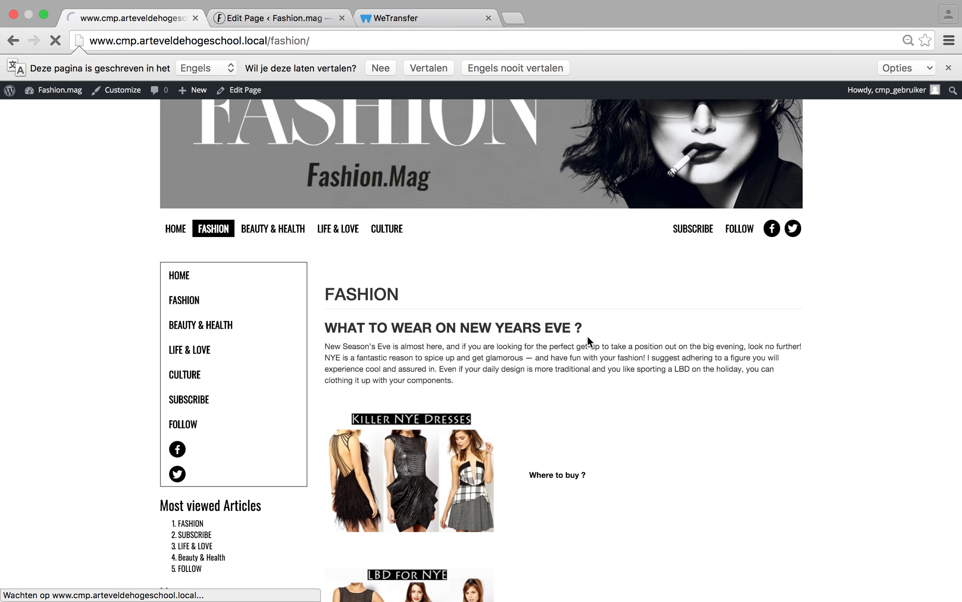
scroll(587, 336, down, 5)
scroll(588, 338, down, 15)
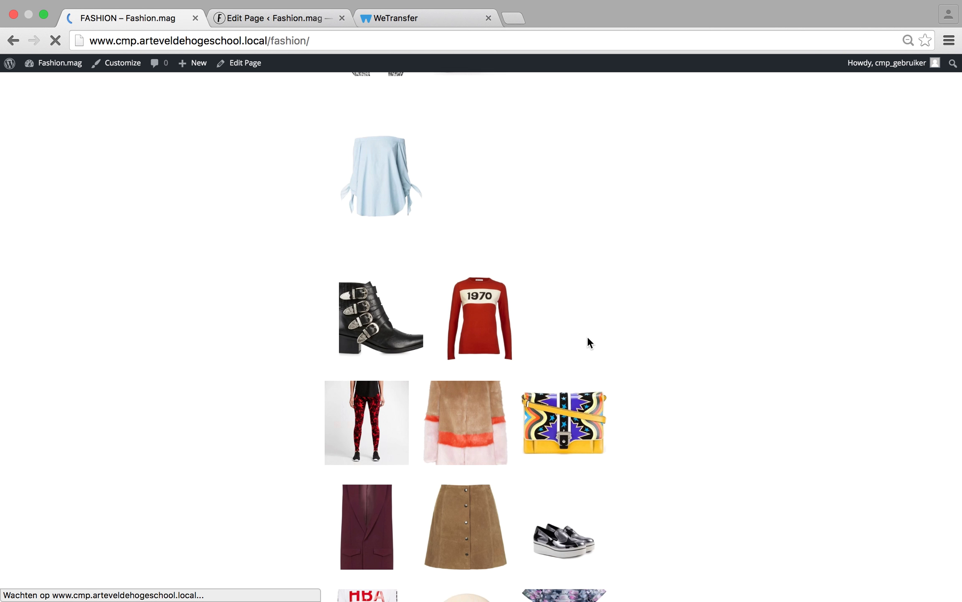
scroll(589, 343, down, 5)
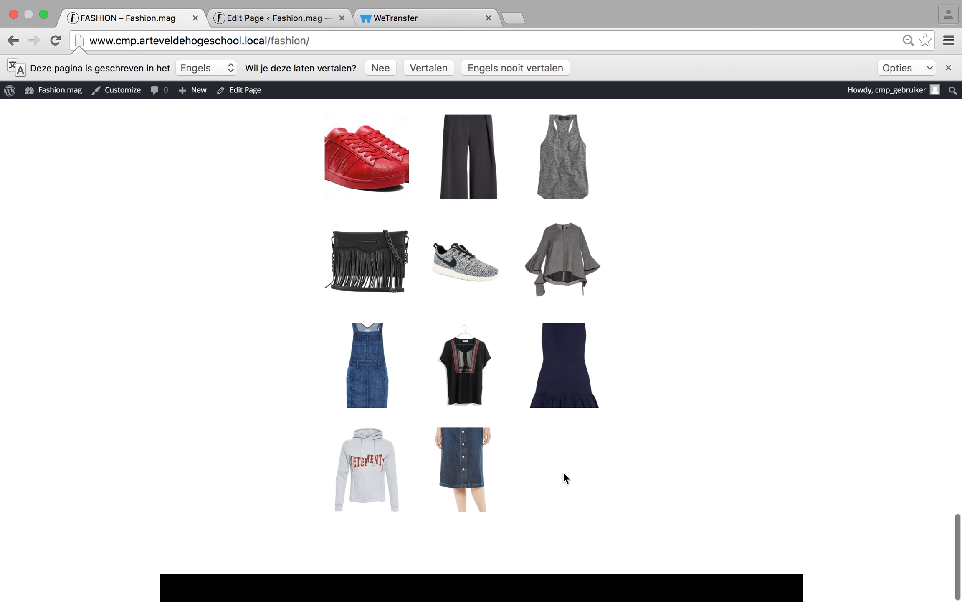
scroll(545, 297, up, 20)
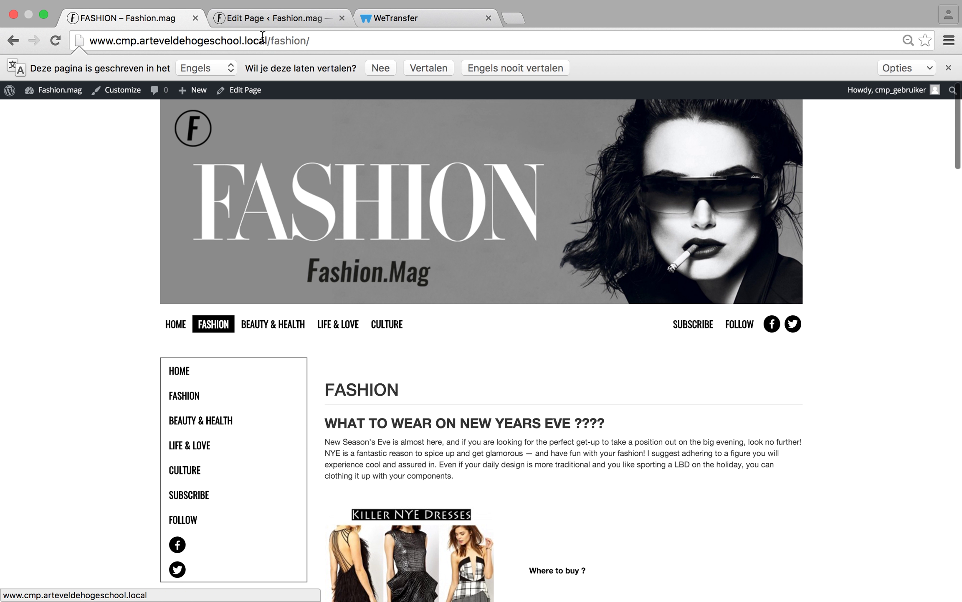
Step: Shorten the FASHION page's heading in the page editor to "WHAT TO WEAR ON NEW YEARS EVE ?"
click(265, 19)
scroll(296, 460, down, 1)
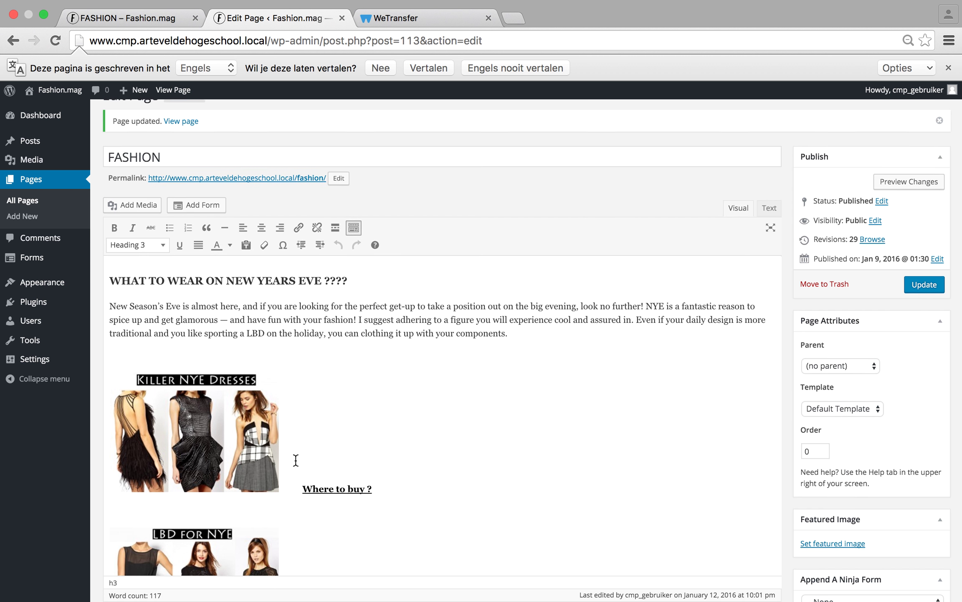
click(357, 277)
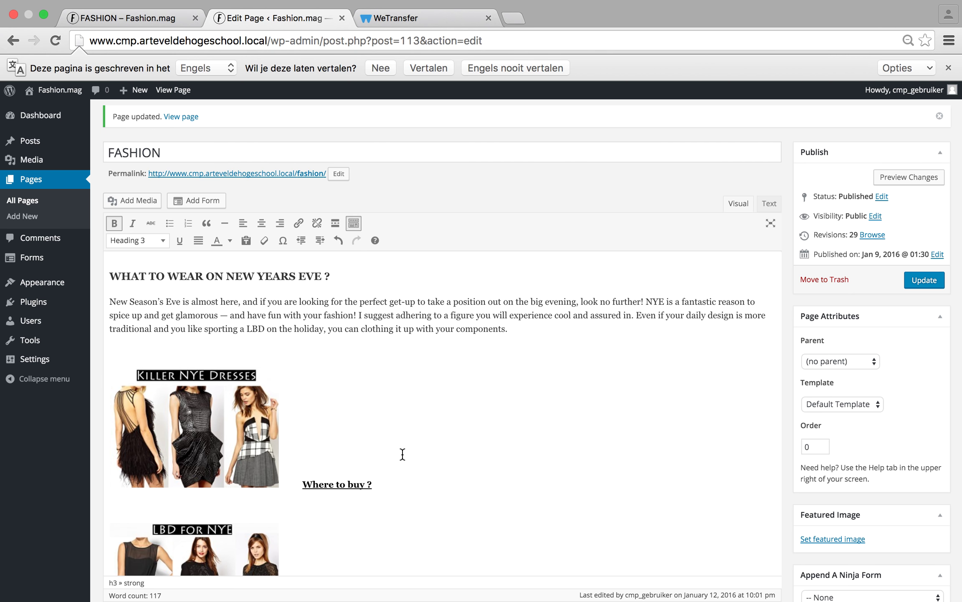
Step: Insert the black swimsuit image 15.jpg from the media library at the end of the last image row and update the page
scroll(402, 454, down, 20)
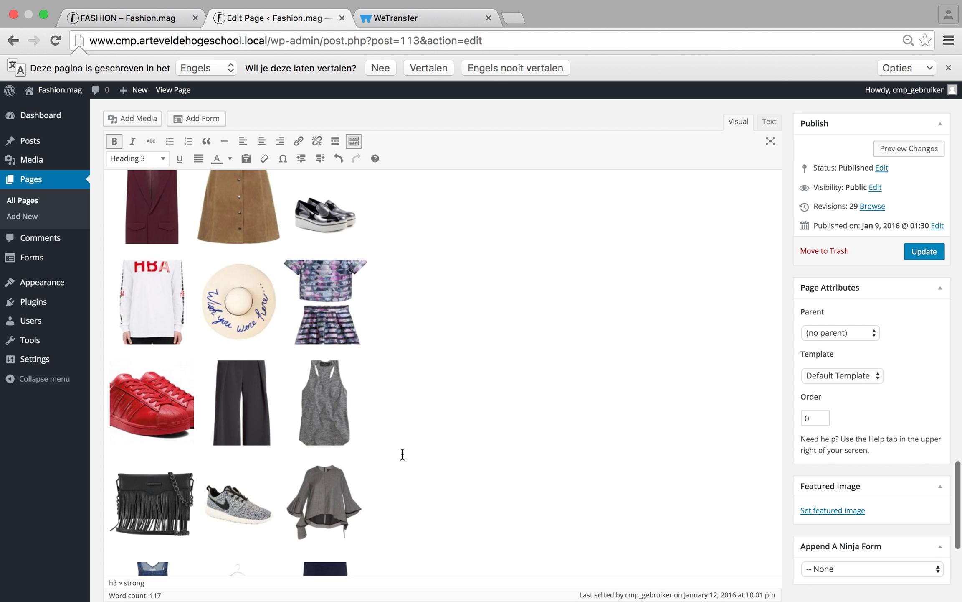
scroll(402, 454, down, 10)
click(320, 387)
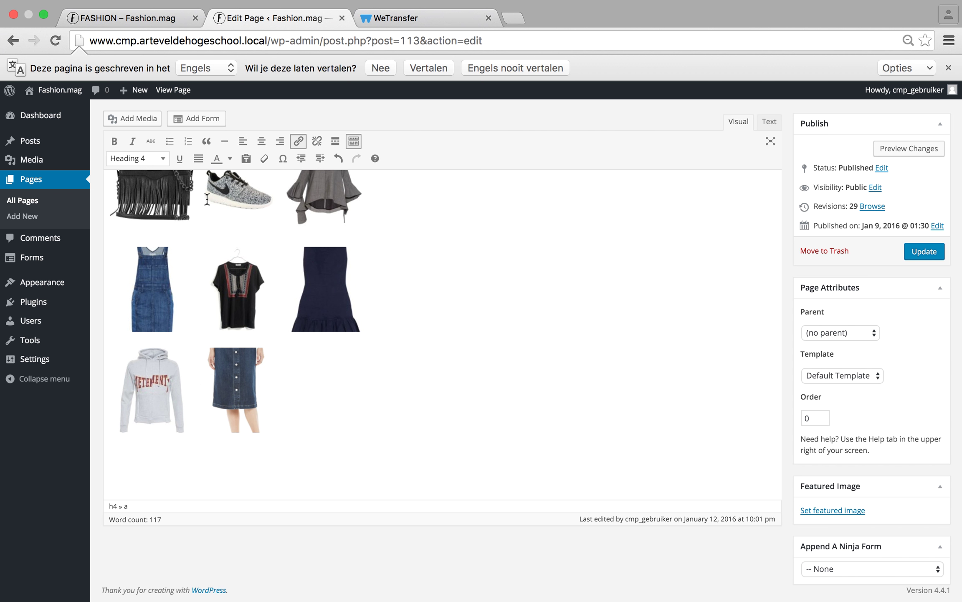
click(137, 119)
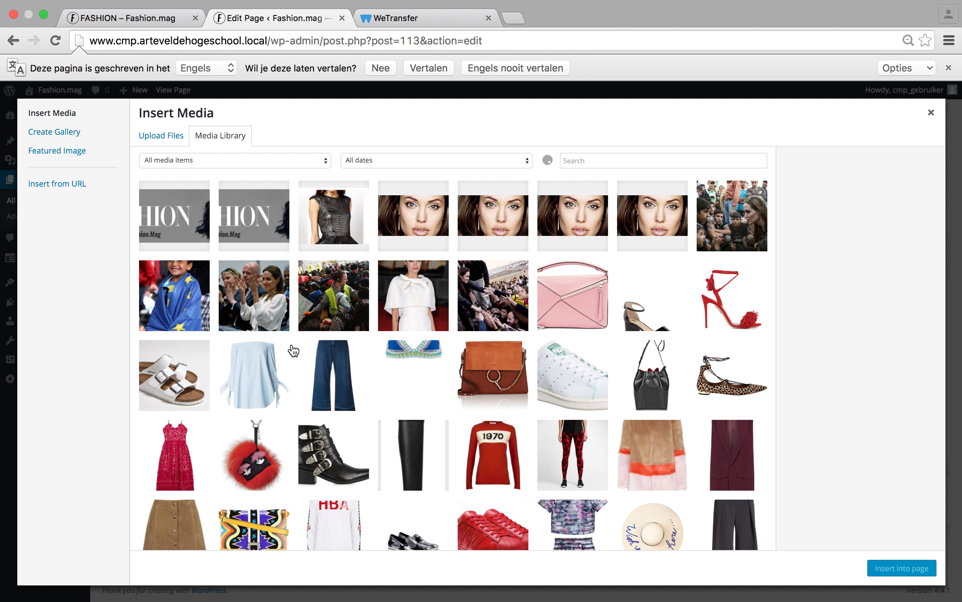
scroll(294, 350, down, 10)
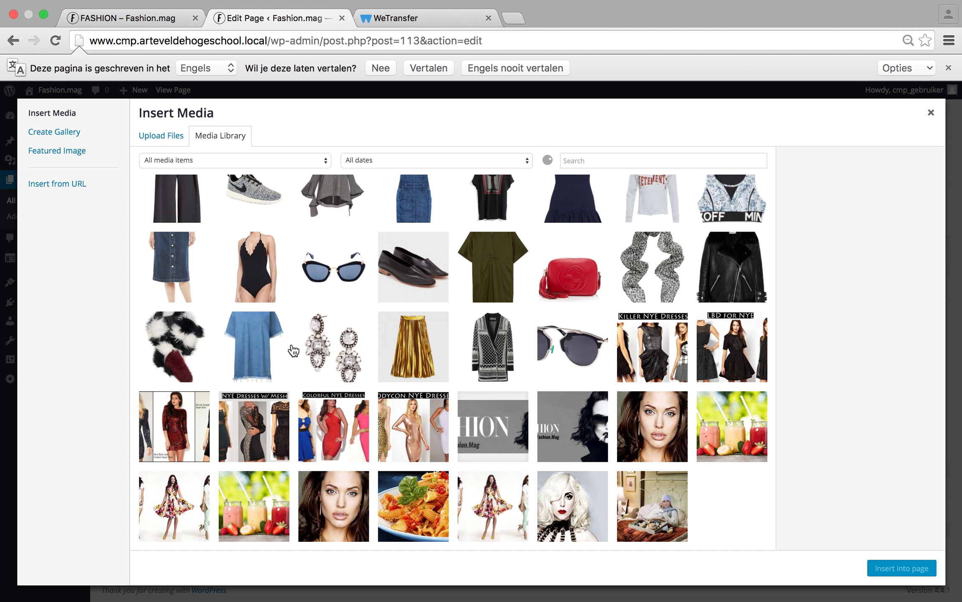
click(224, 264)
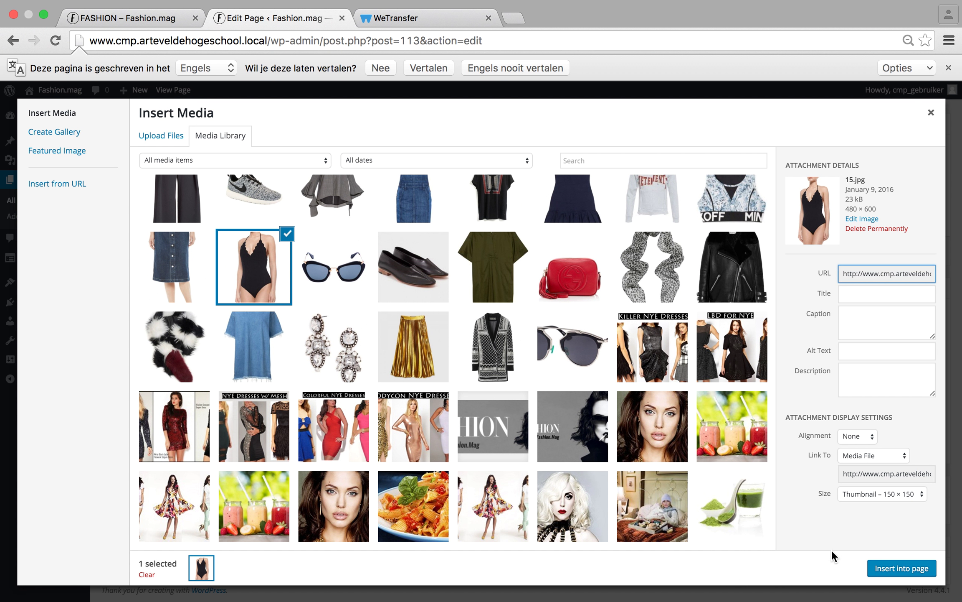
click(899, 569)
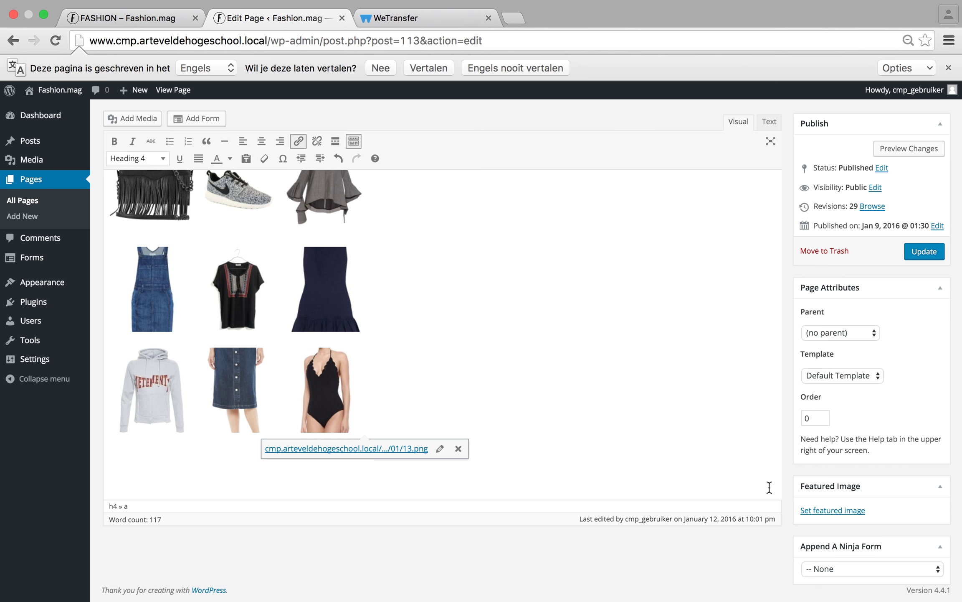
click(925, 252)
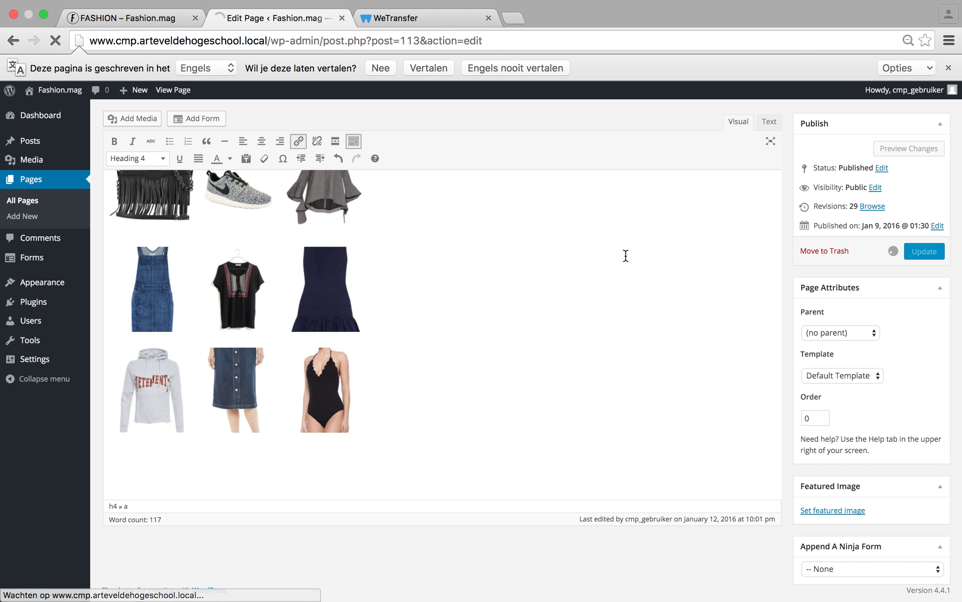
Step: Reload the site's Fashion page and review the restored heading and images
click(154, 20)
click(56, 41)
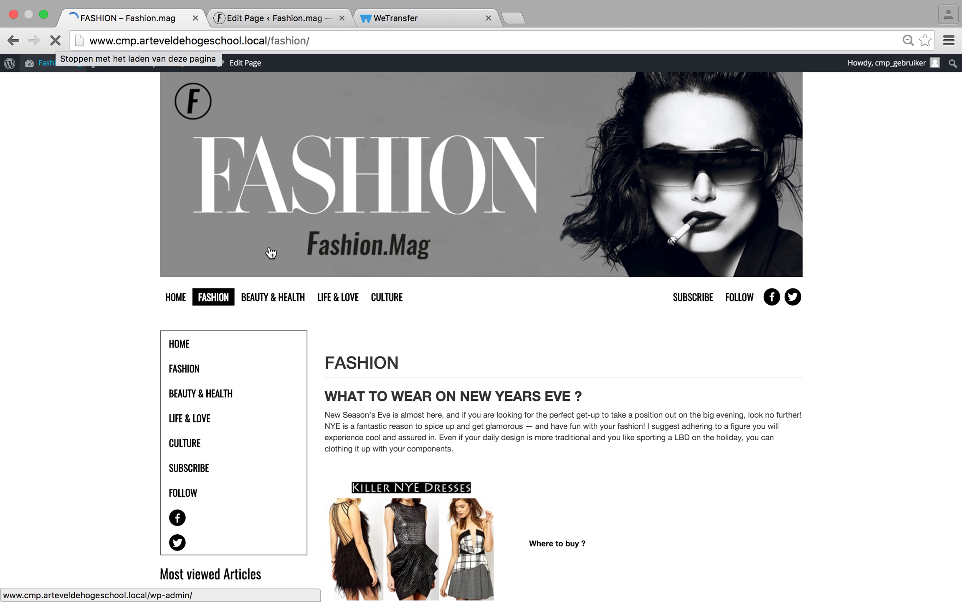
scroll(474, 465, down, 20)
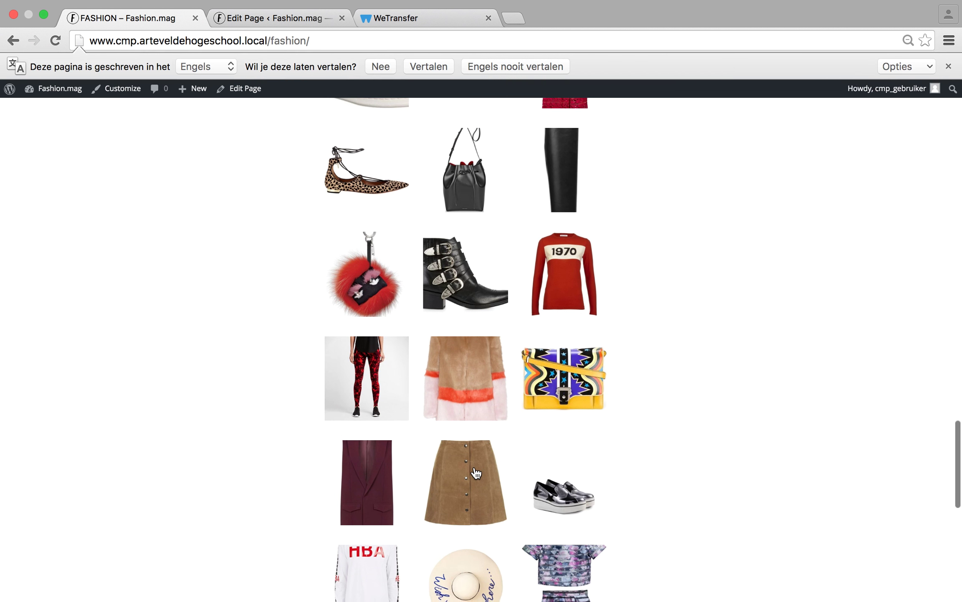
scroll(477, 472, up, 20)
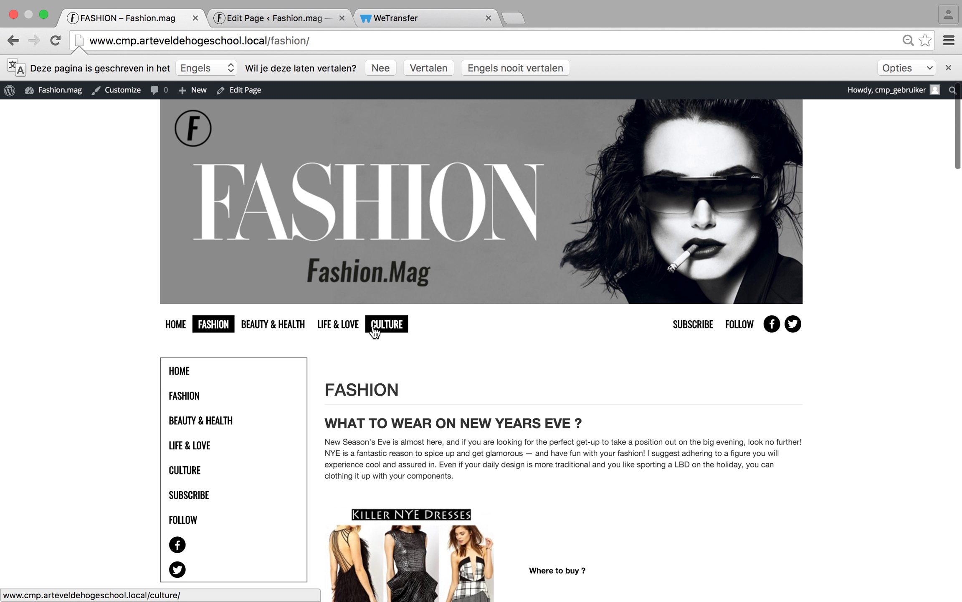
Step: View the site's Culture page and open the Culture page in the dashboard's page editor
click(398, 327)
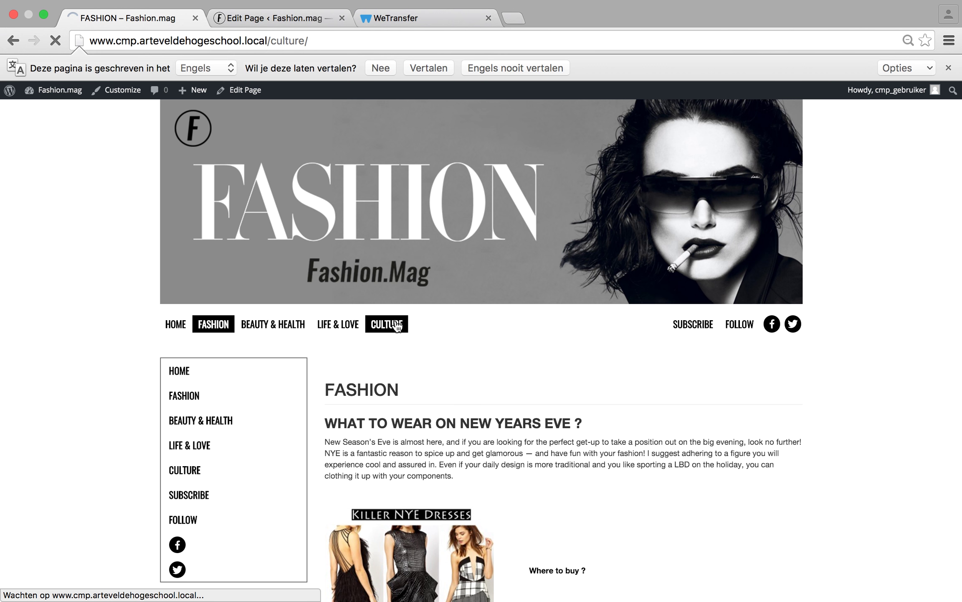
scroll(454, 462, down, 8)
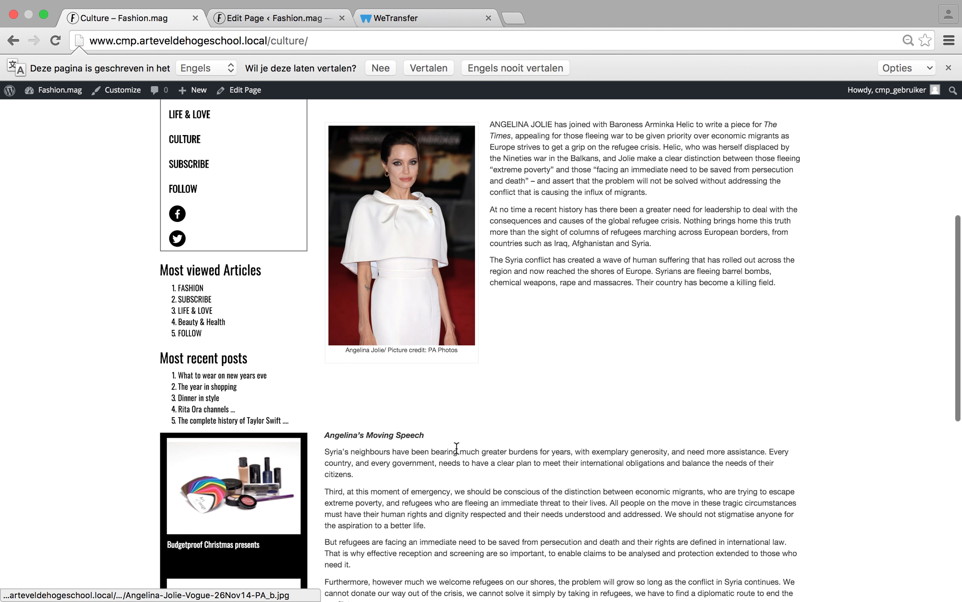
click(297, 17)
click(40, 184)
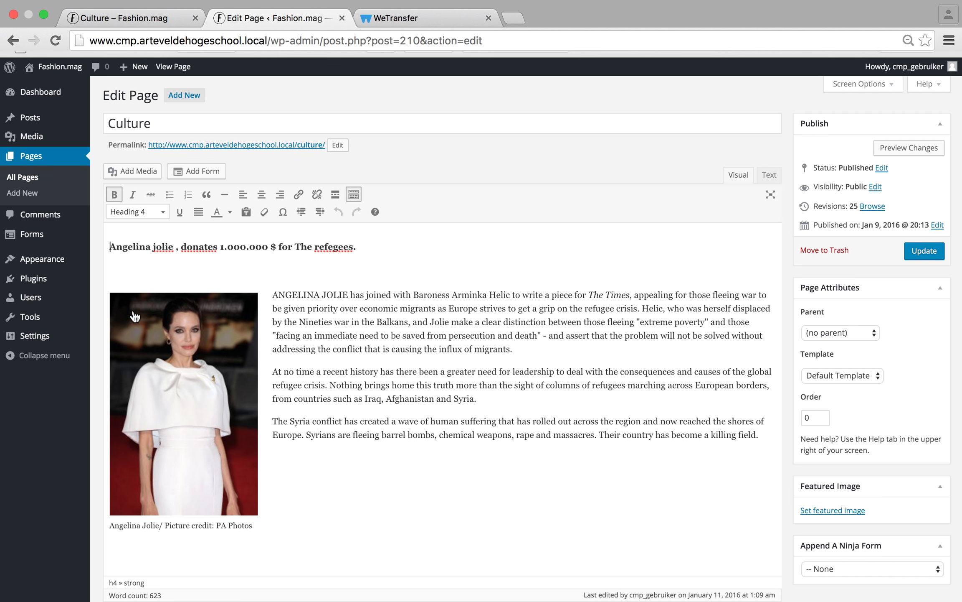
Step: Remove blank lines above the "Angelina's Moving Speech" heading and update the Culture page
scroll(215, 440, down, 3)
scroll(214, 440, down, 1)
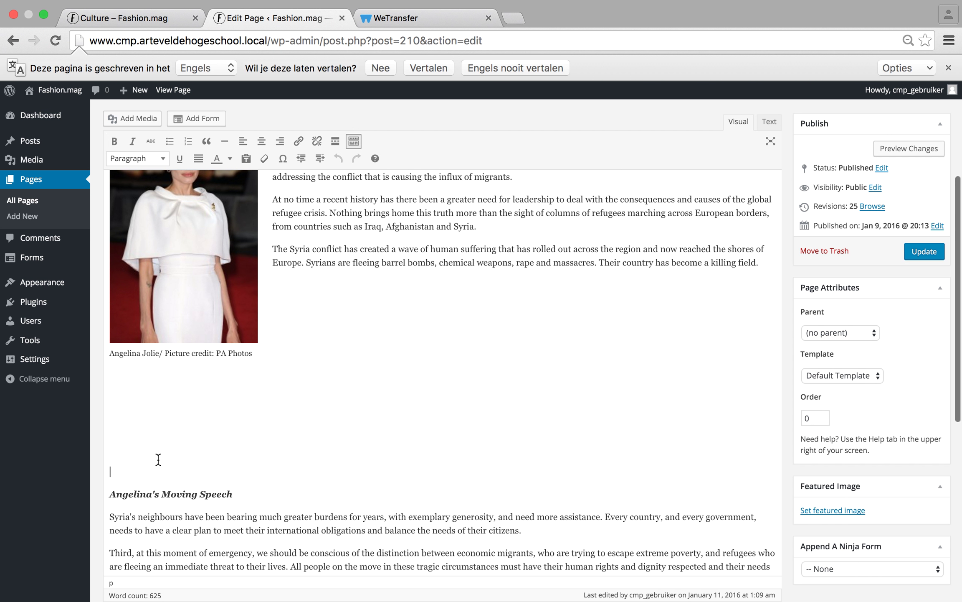
key(BackSpace)
key(BackSpace)
key(BackSpace)
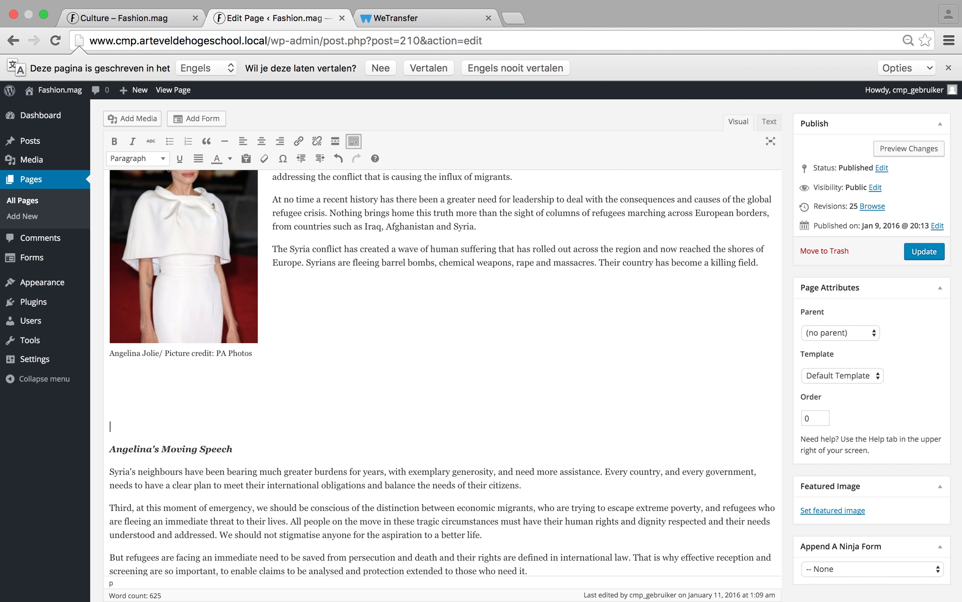
click(920, 252)
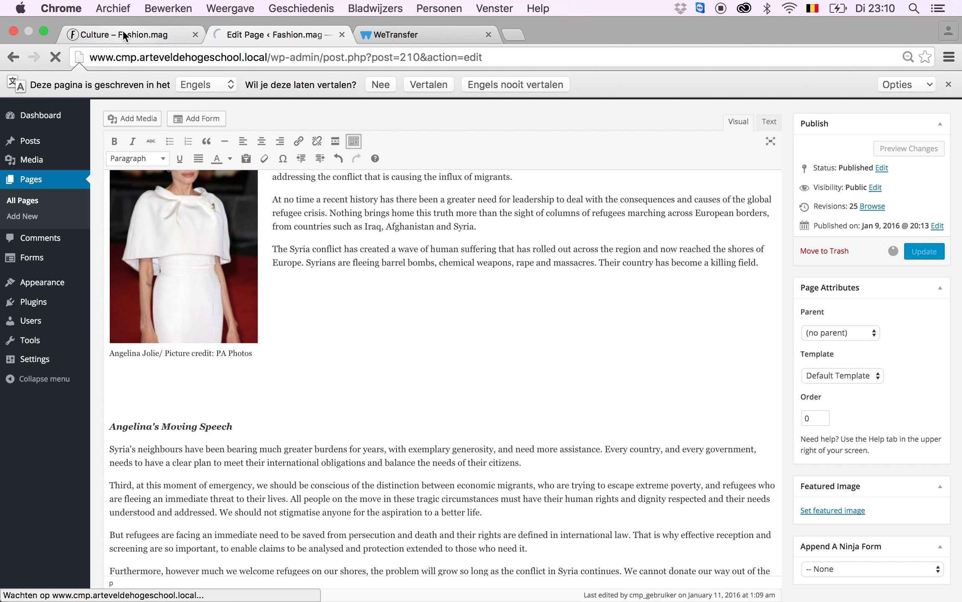
Step: Reload the site's Culture page and look over the article's spacing from beginning to end
click(123, 34)
click(54, 56)
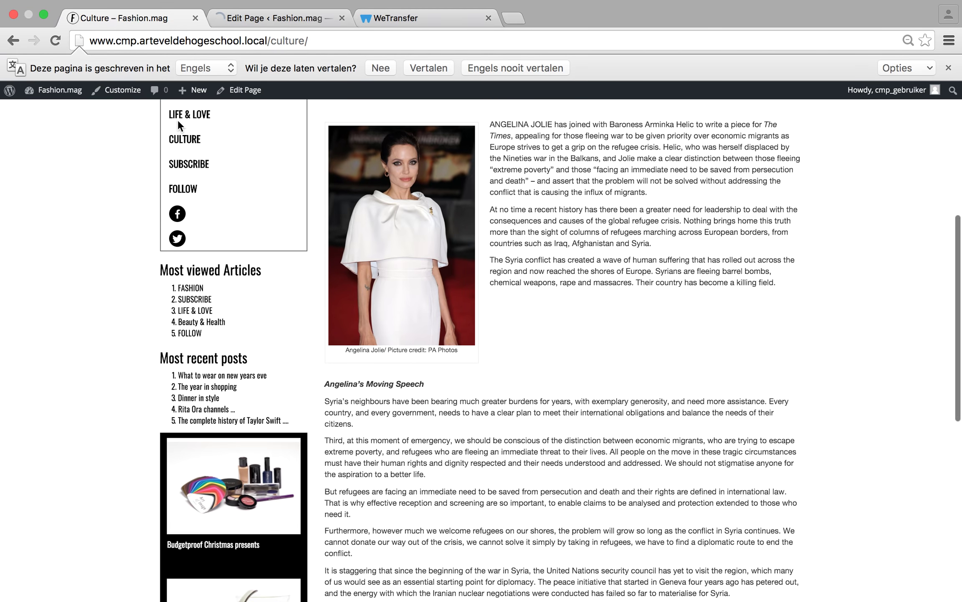
scroll(426, 347, down, 5)
scroll(426, 341, up, 15)
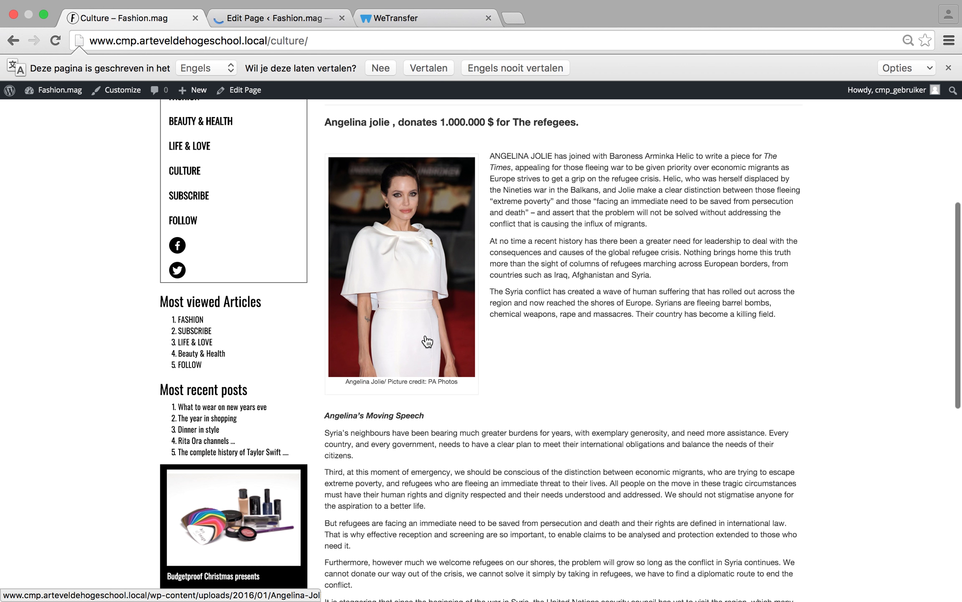
scroll(426, 340, down, 18)
scroll(424, 336, down, 5)
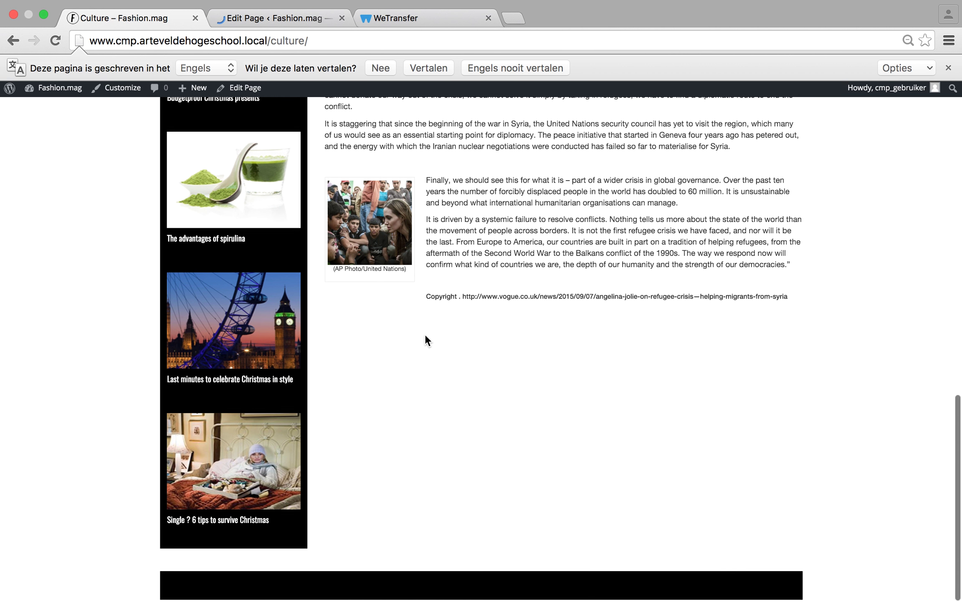
scroll(425, 336, up, 20)
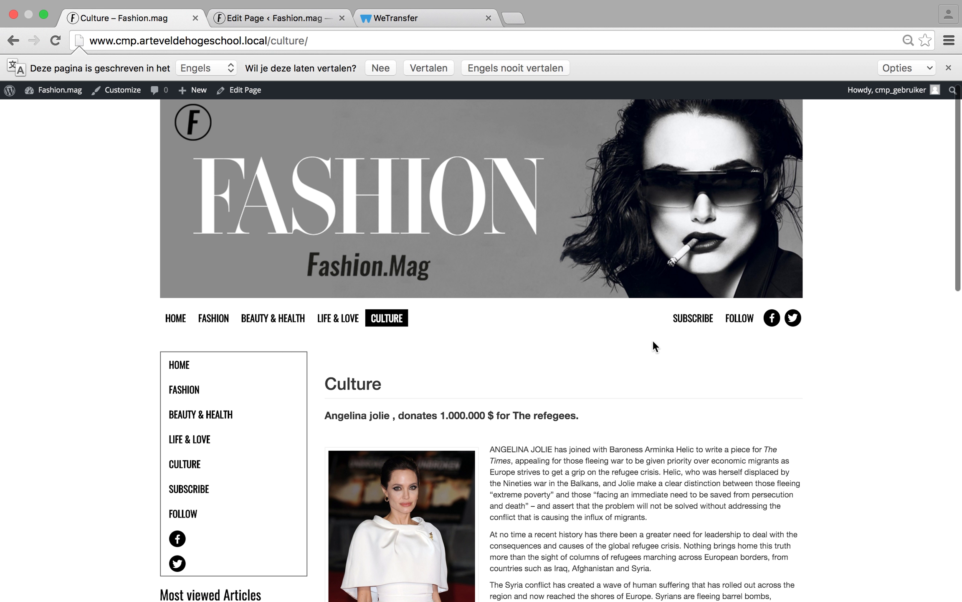
Step: View the site's Subscribe page and open the "Subscribe and get our monthly newsletter" form for editing in the dashboard
click(699, 327)
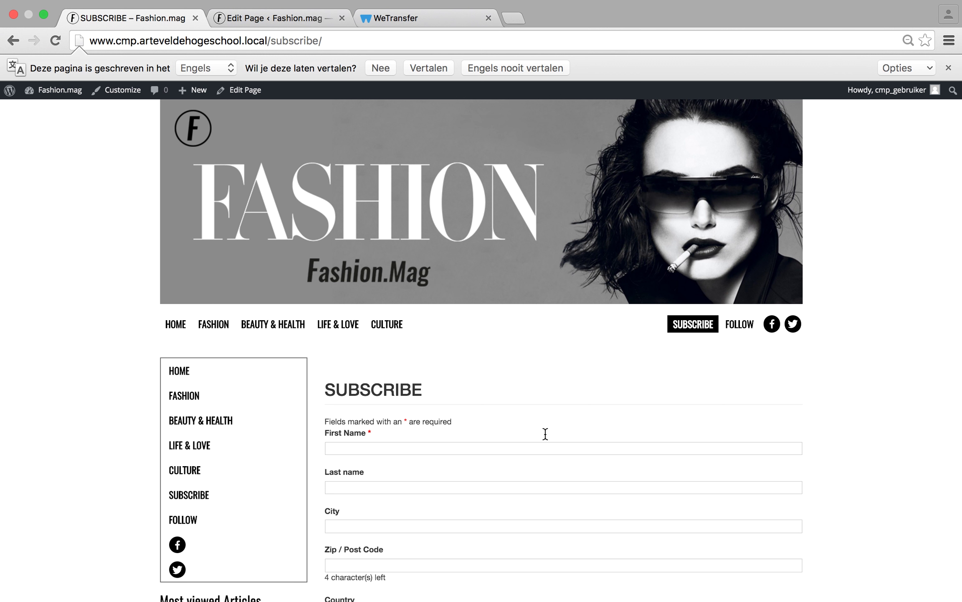
scroll(545, 434, down, 5)
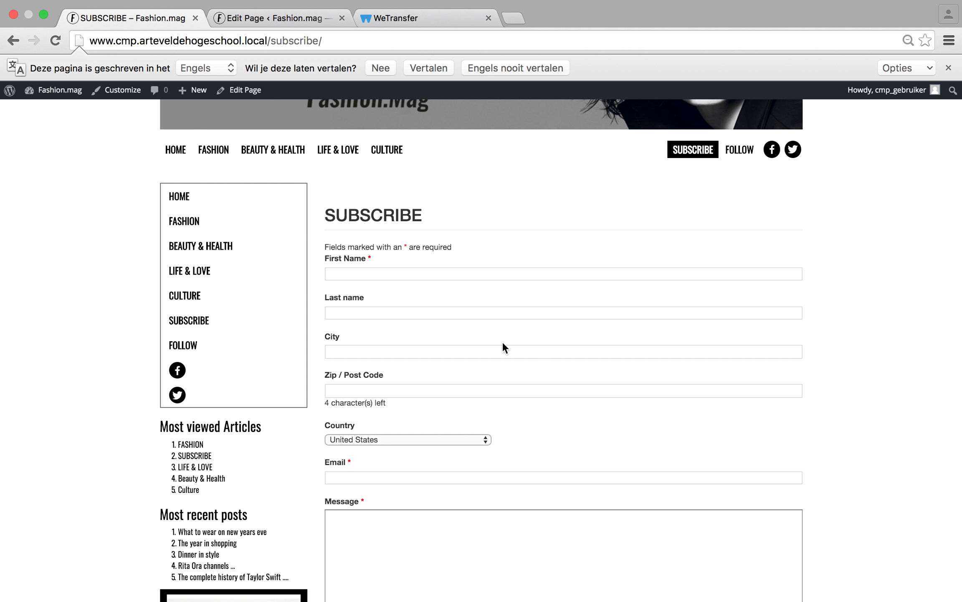
click(306, 21)
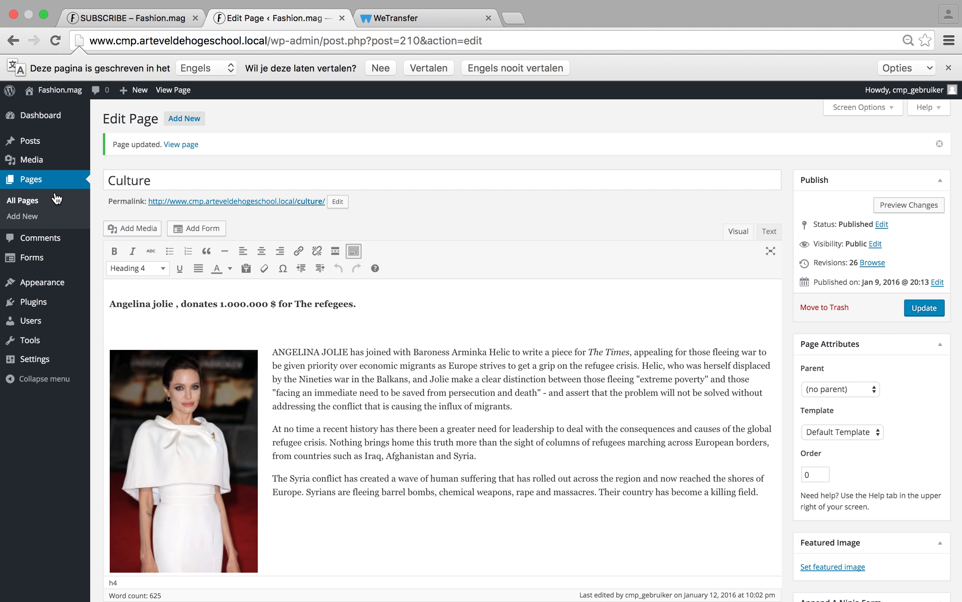
click(27, 259)
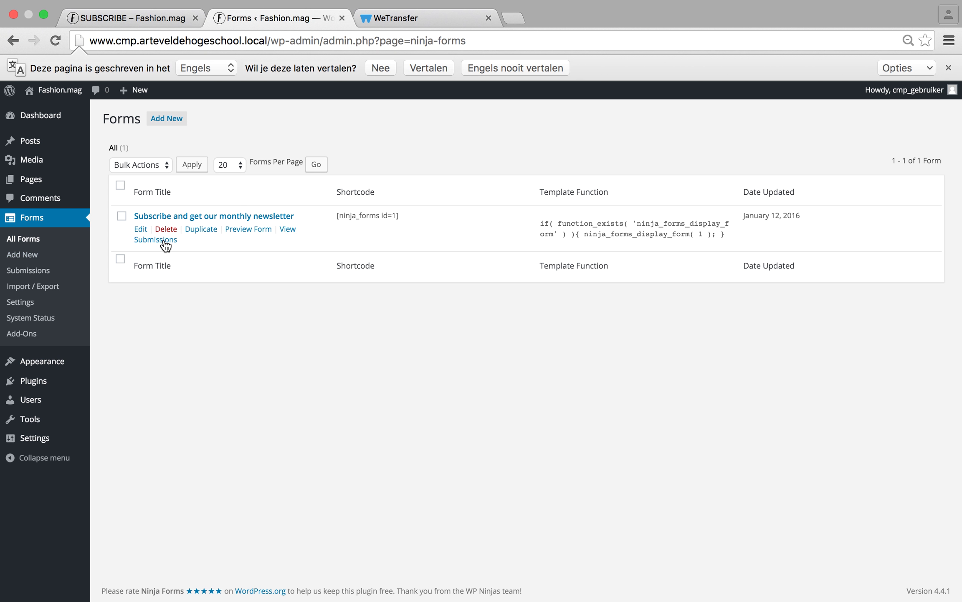
click(141, 233)
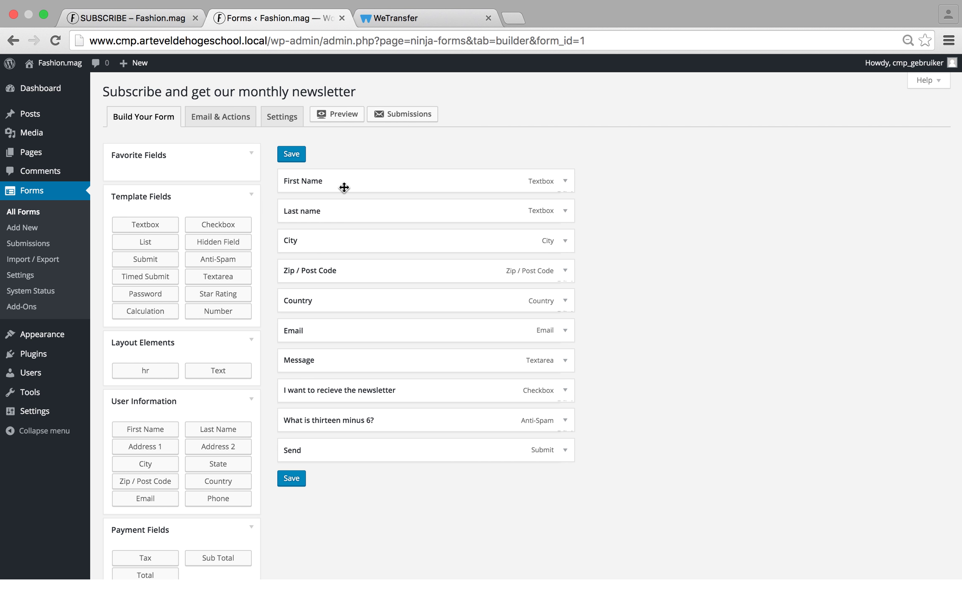
Step: Move the First Name field below the Last name field and save the form
drag(342, 214, 338, 263)
click(291, 506)
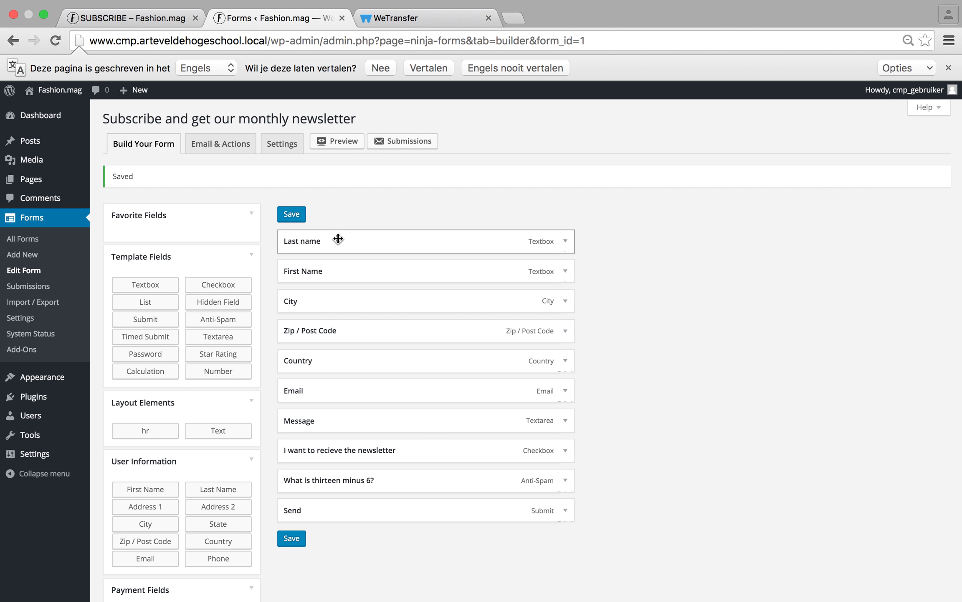
Step: Reload the site's Subscribe page to check the order of the name fields, and return to the form editor
click(159, 32)
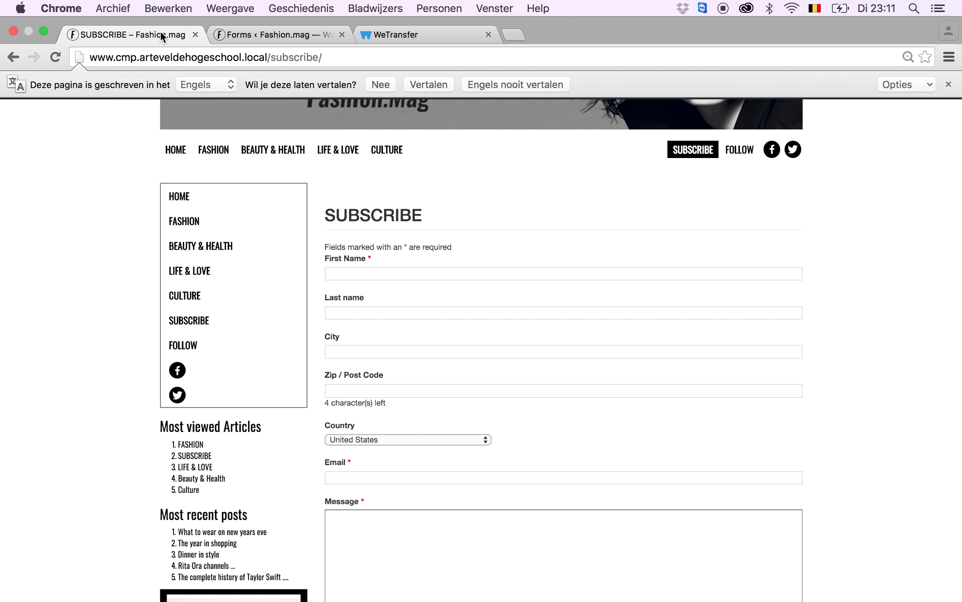
click(57, 40)
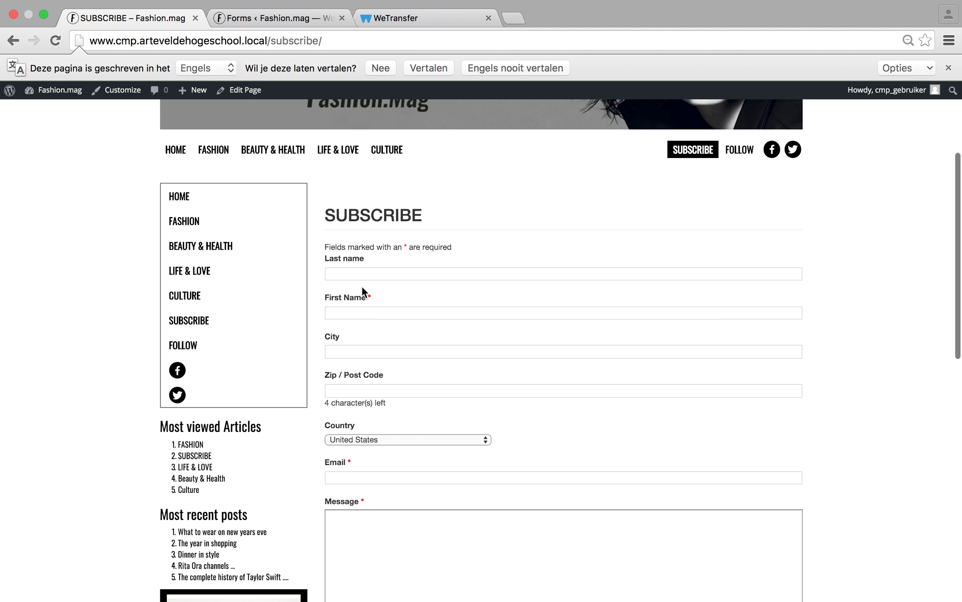
click(289, 19)
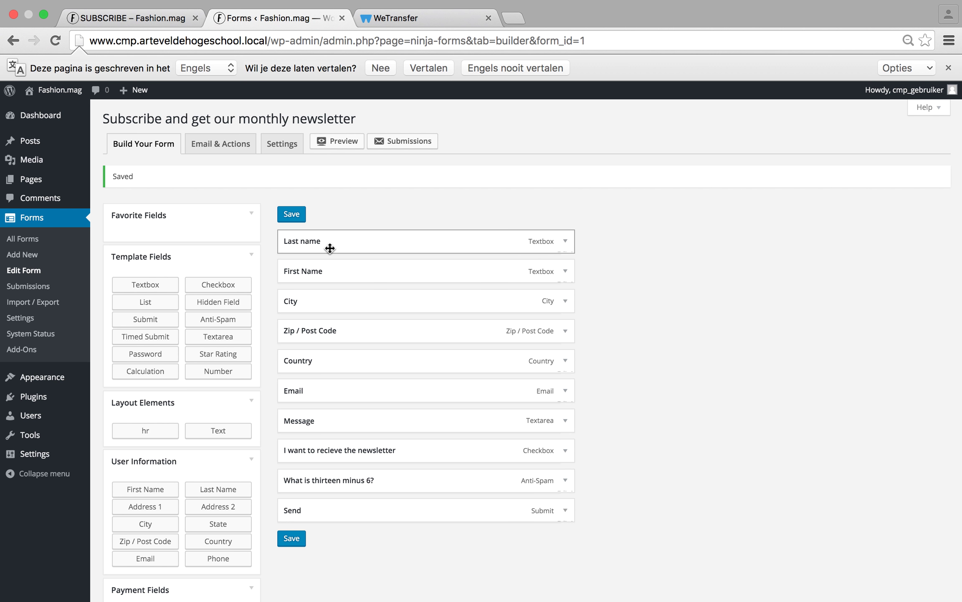
Step: Move the First Name field back above the Last name field, relabel the City field as State, and save the form
drag(343, 268, 344, 243)
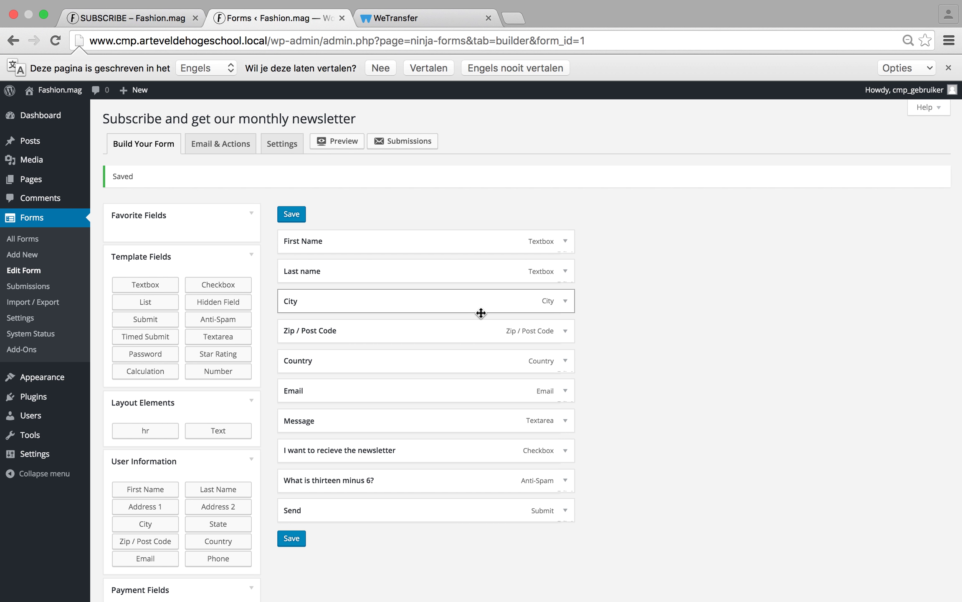
click(565, 301)
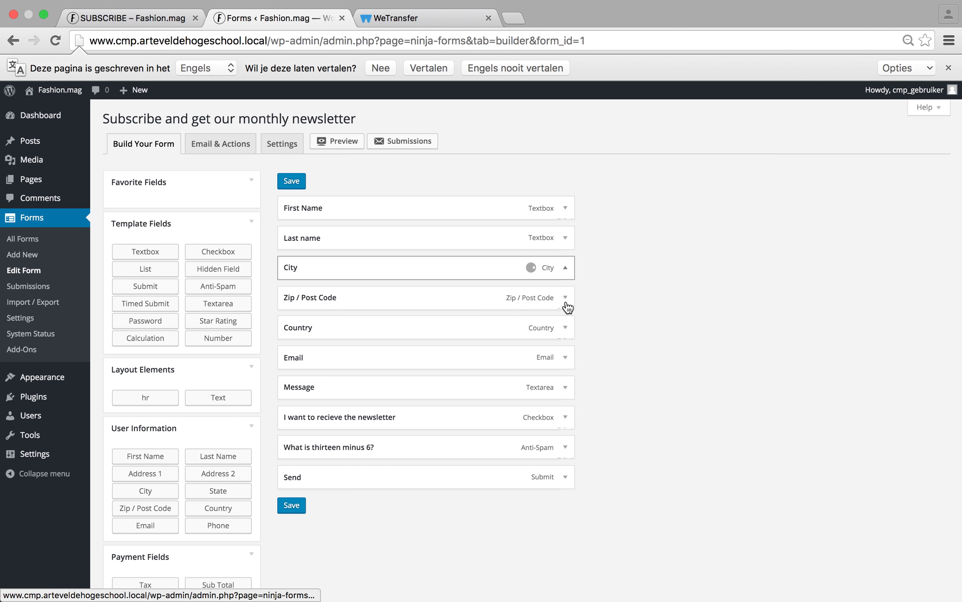
click(339, 331)
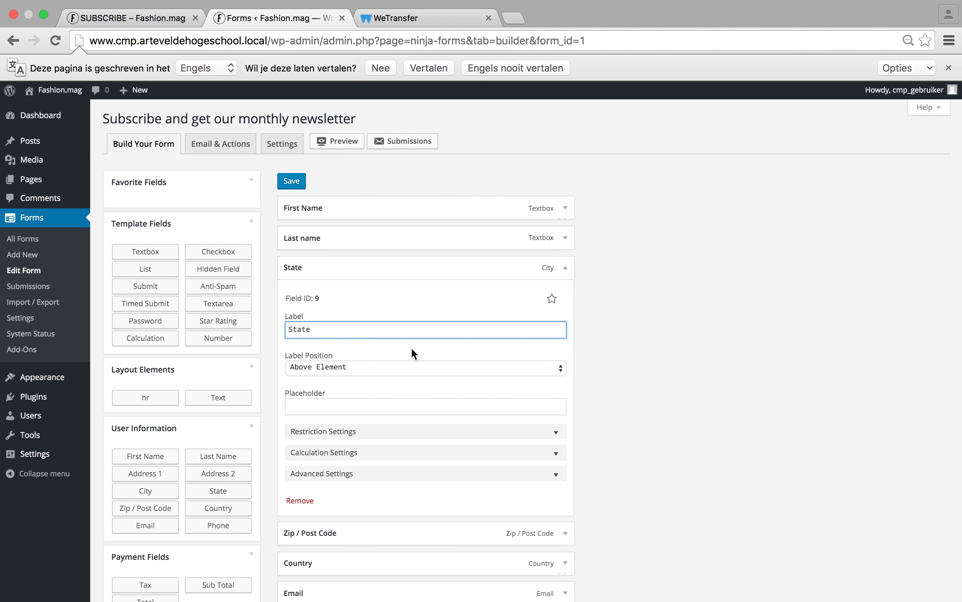
click(565, 267)
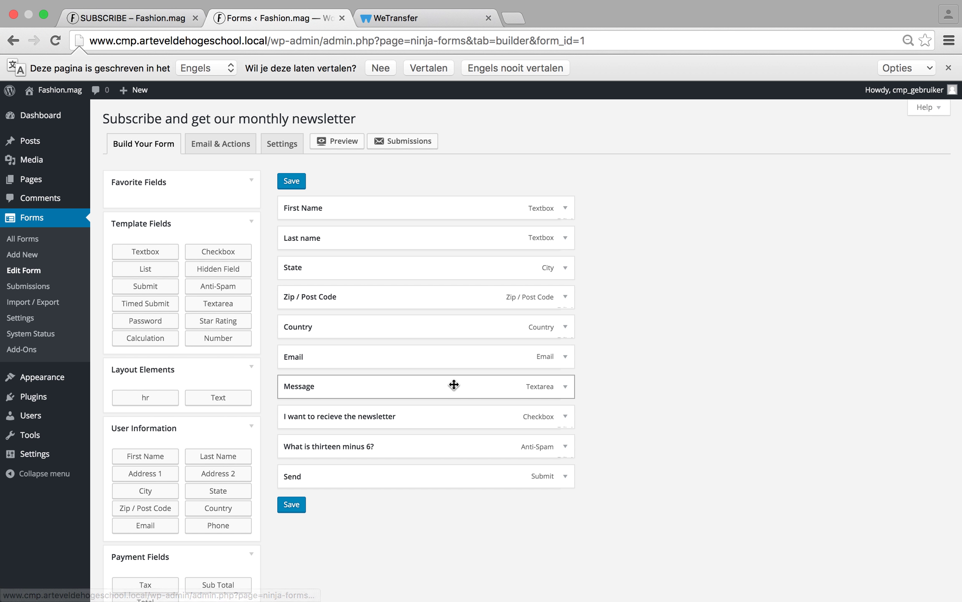
click(291, 505)
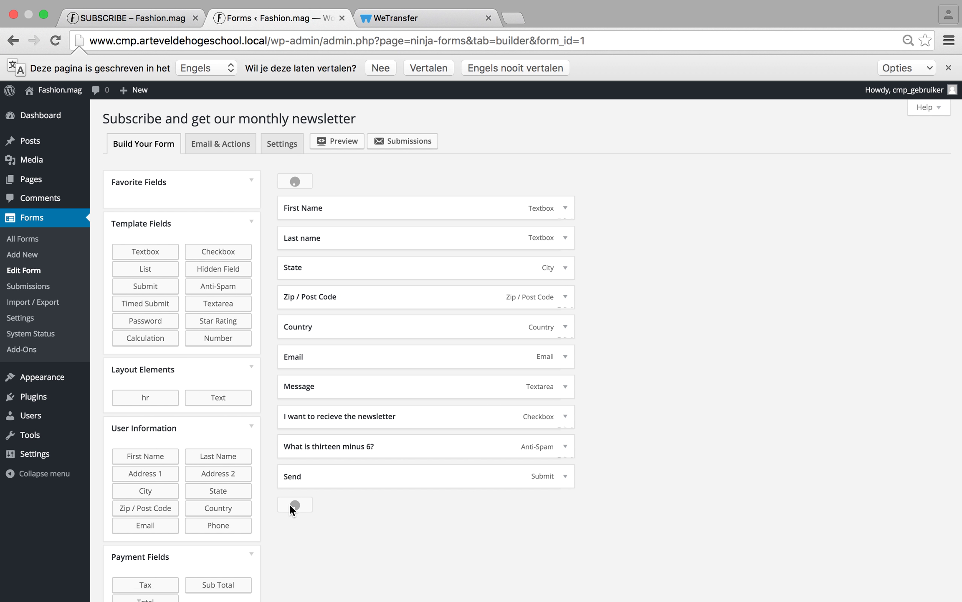
Step: Reload the site's Subscribe page to check the relabelled State field, and return to the form editor
click(143, 16)
click(57, 38)
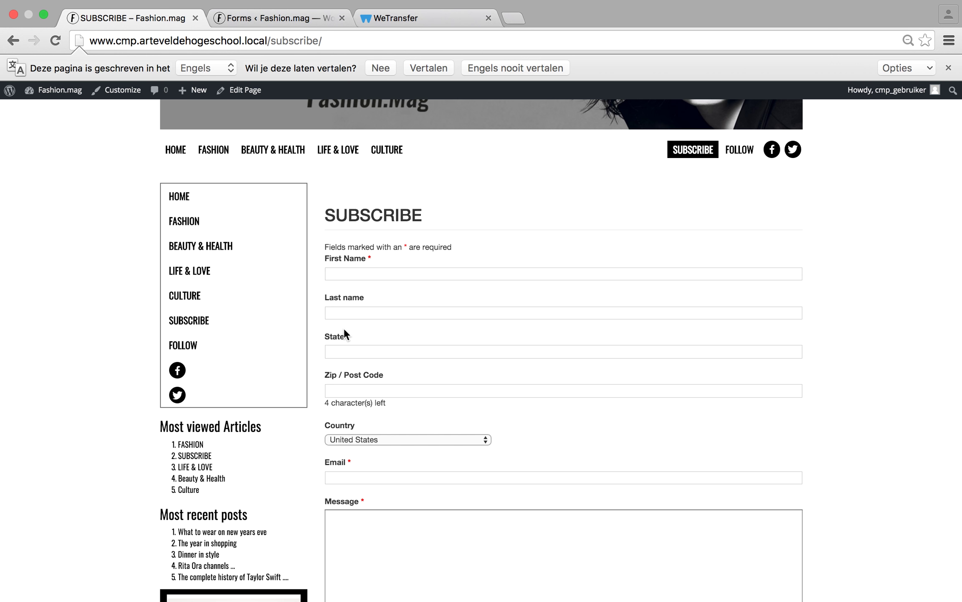
click(276, 16)
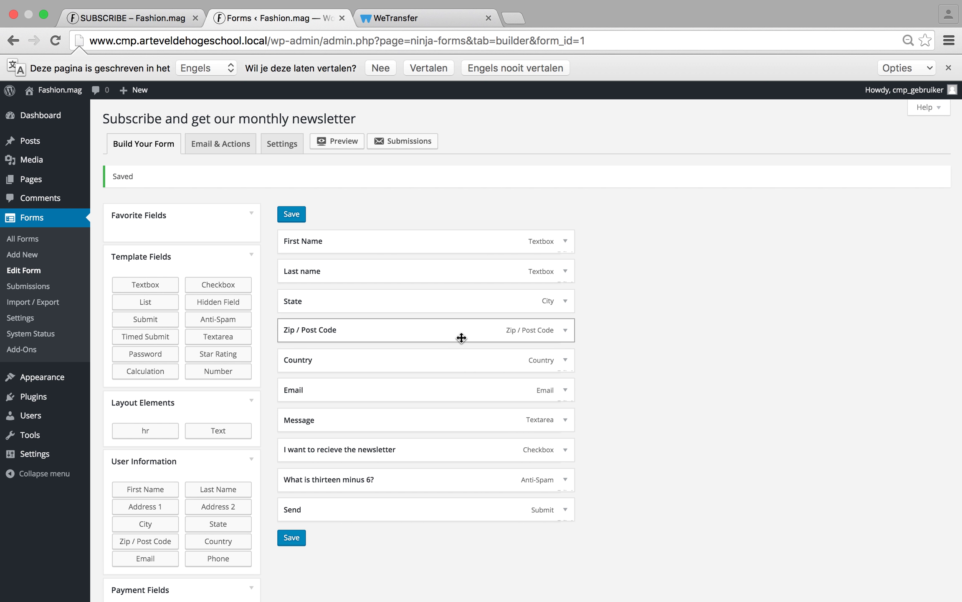
Step: Change the State field's label back to City and save the form
click(566, 302)
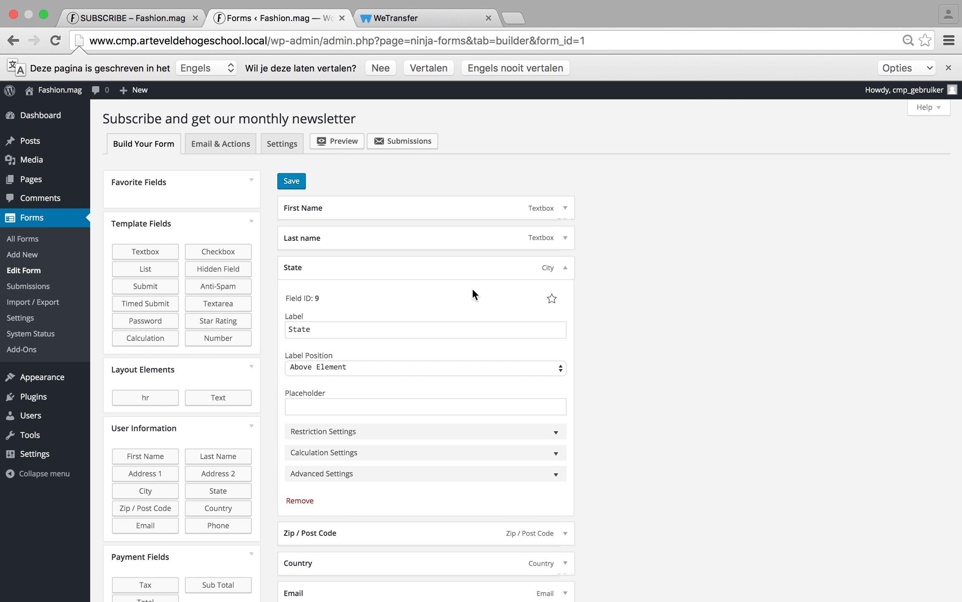
click(313, 331)
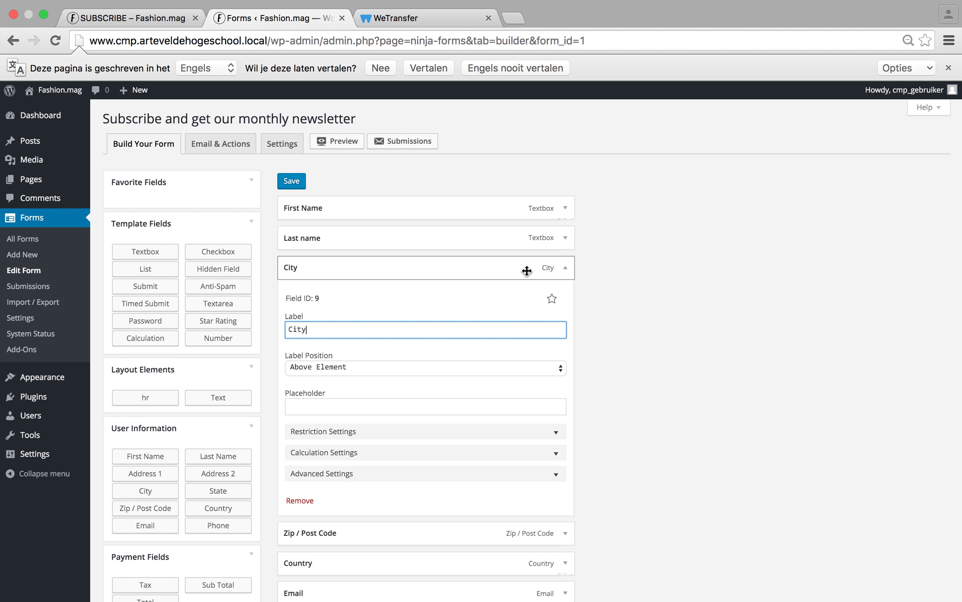
click(565, 268)
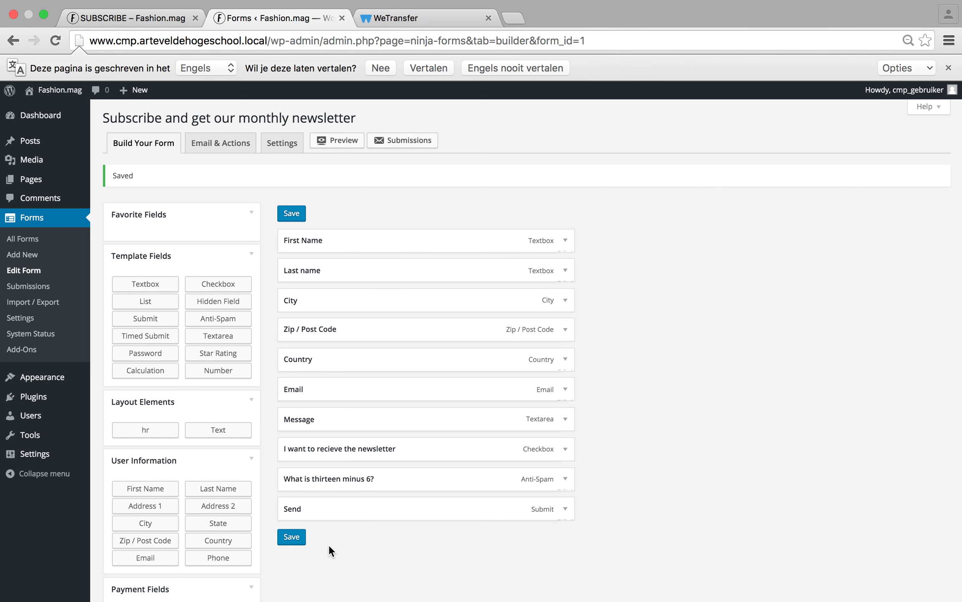
scroll(329, 546, down, 5)
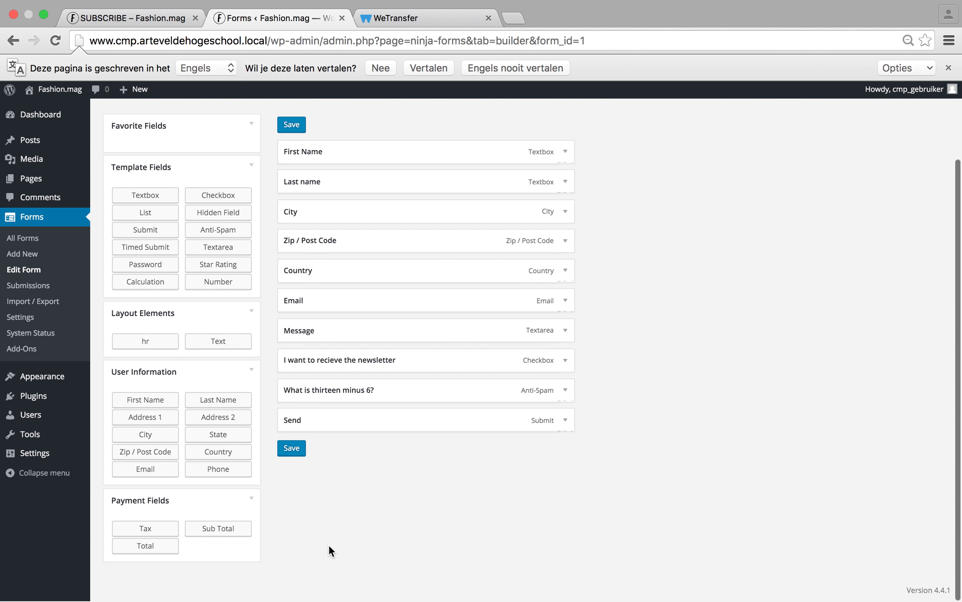
scroll(328, 544, up, 5)
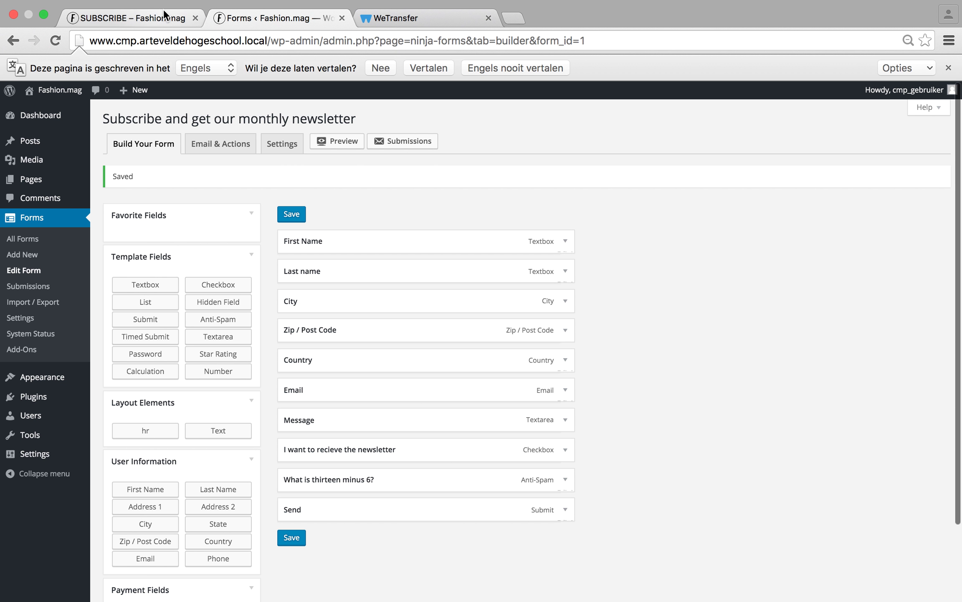
Step: Reload the site's Subscribe page and check the name field order and the City label
click(163, 14)
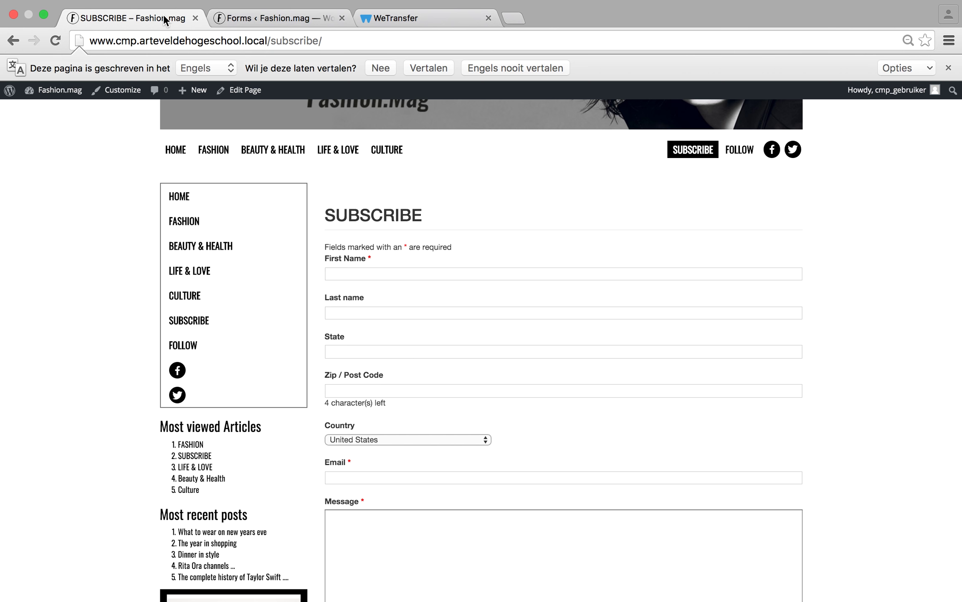
click(55, 41)
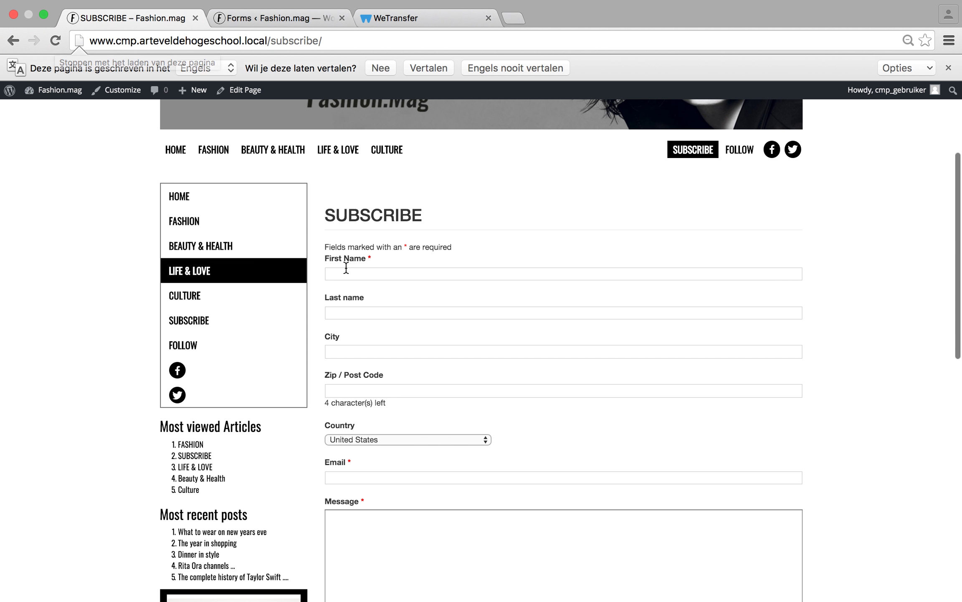
scroll(579, 205, up, 5)
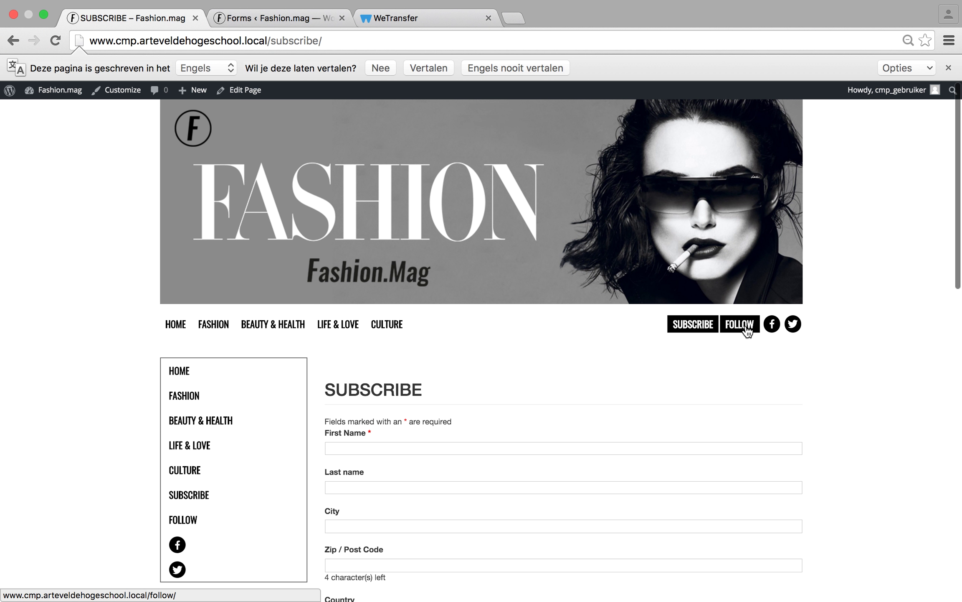
Step: View the site's Follow page, visit the linked Fashion.Mag Facebook page, and return to the Follow page
click(746, 329)
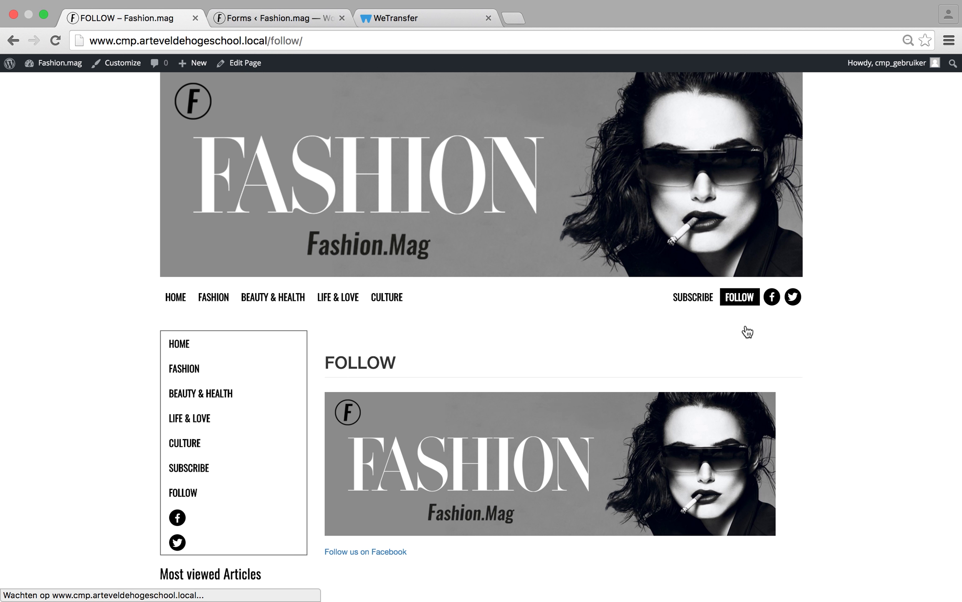
scroll(687, 366, down, 2)
scroll(686, 366, up, 1)
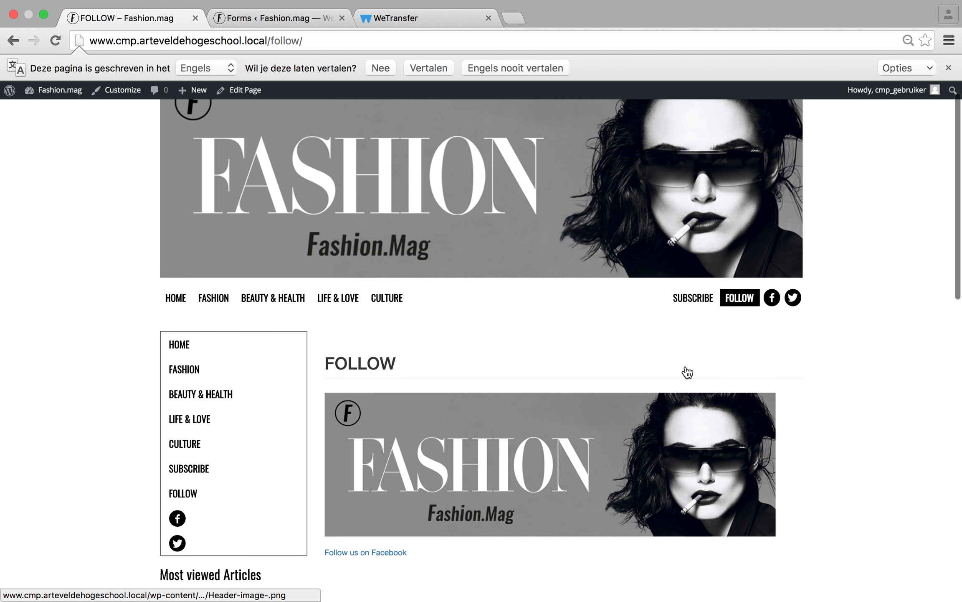
click(773, 298)
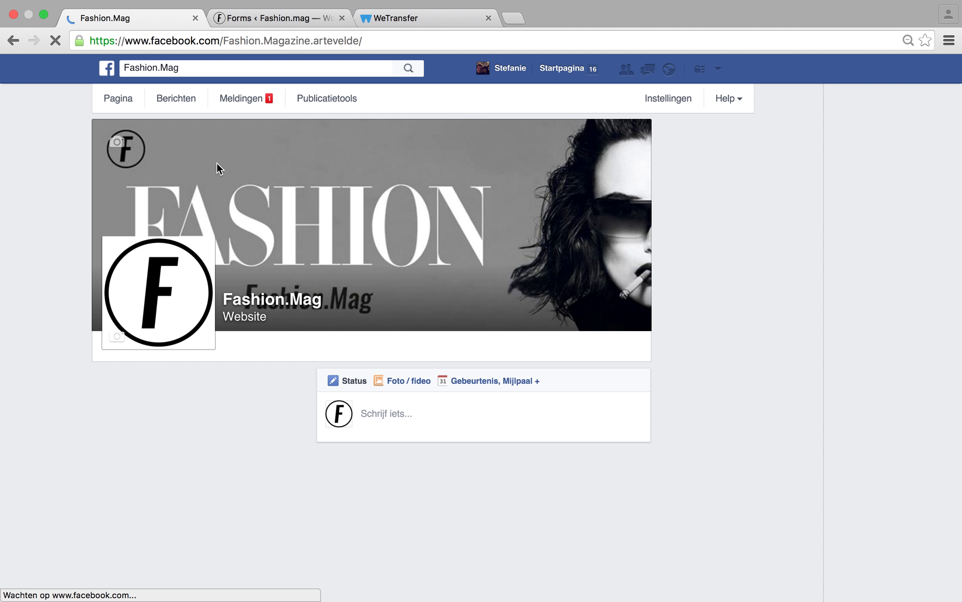
right_click(13, 40)
key(Escape)
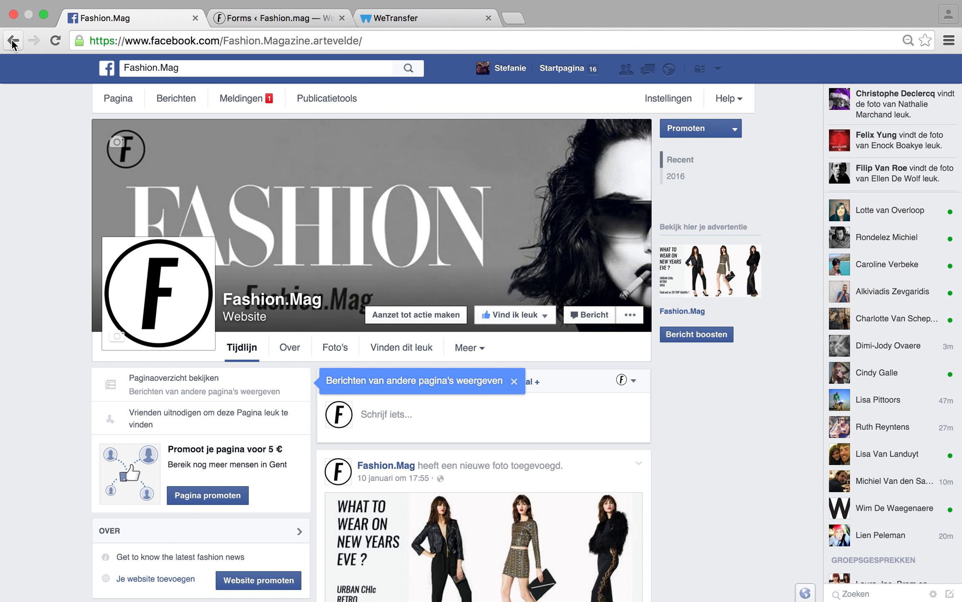
click(12, 41)
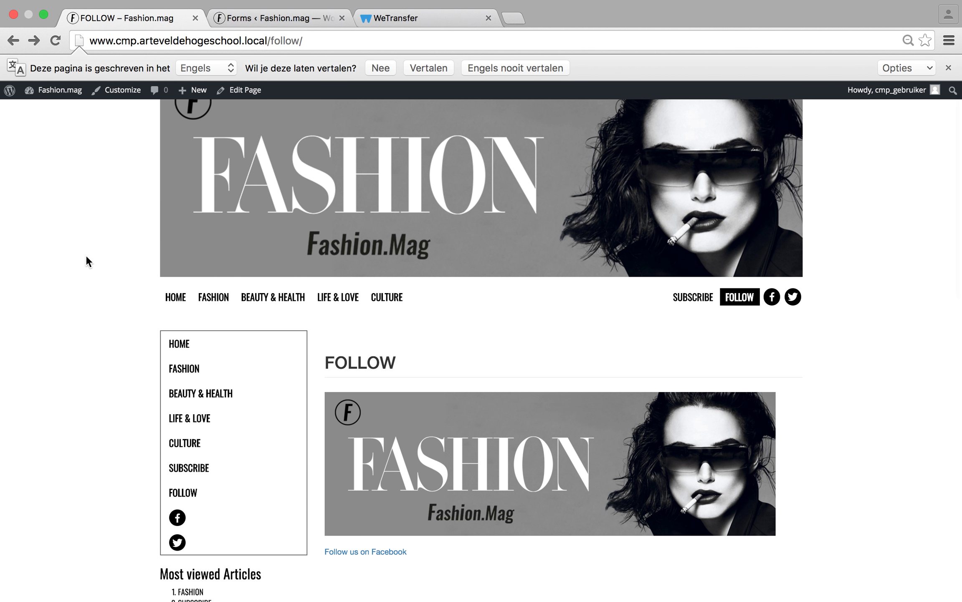
scroll(102, 161, up, 2)
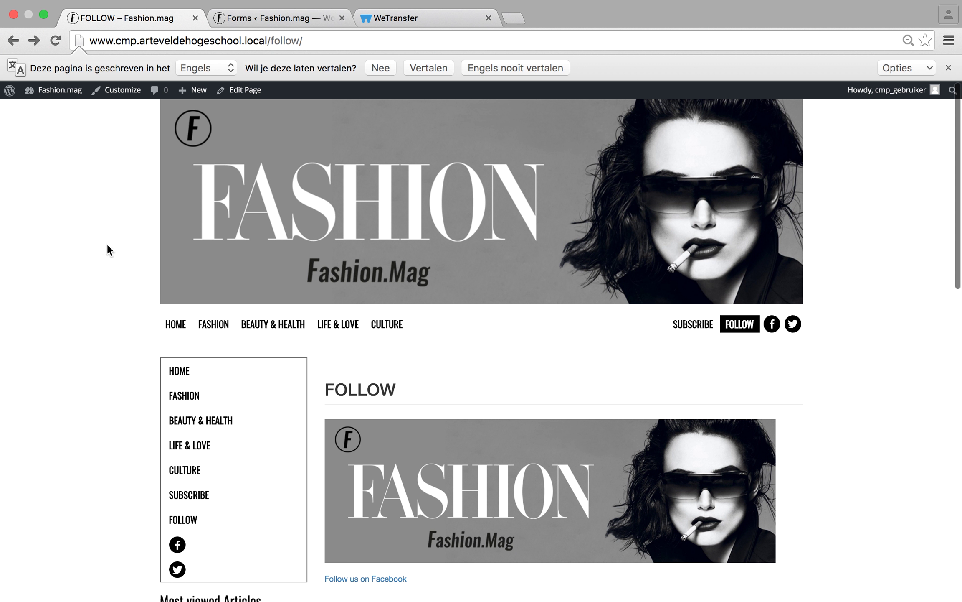
Step: Go to the site's home page and look over its content from beginning to end
click(176, 374)
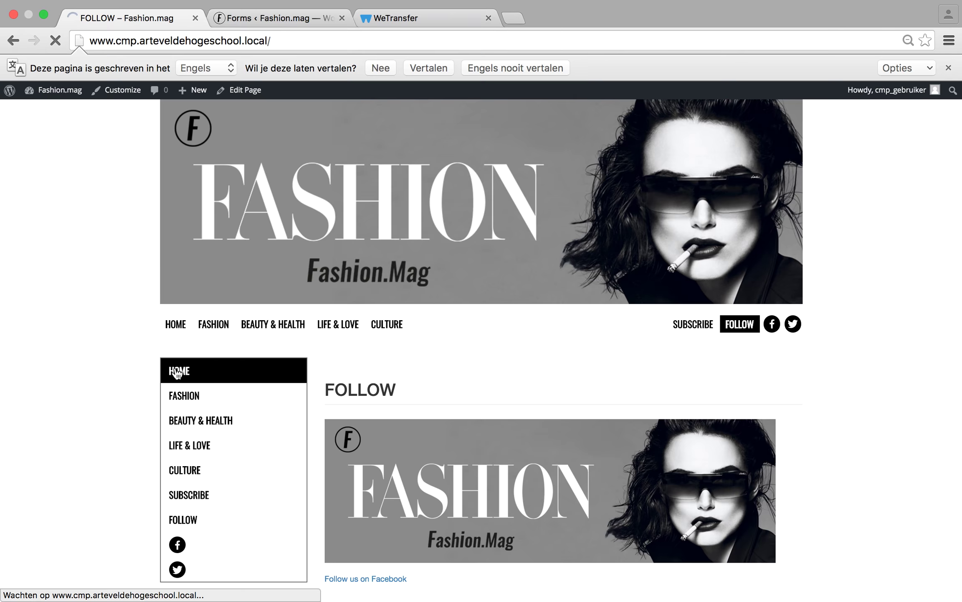
scroll(90, 444, down, 8)
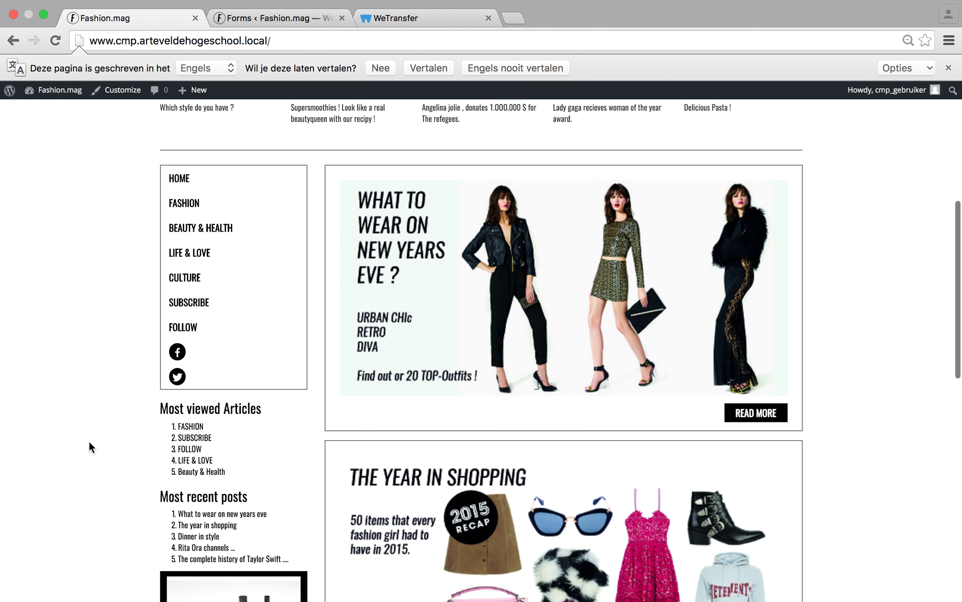
scroll(90, 447, down, 10)
scroll(90, 447, up, 20)
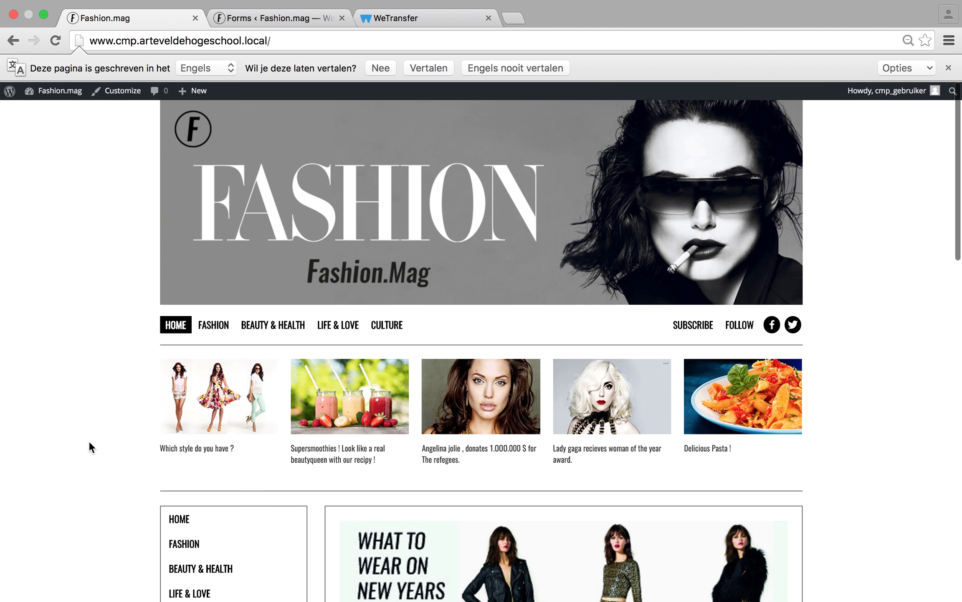
Step: Return to the WordPress dashboard and open the list of installed plugins
click(262, 19)
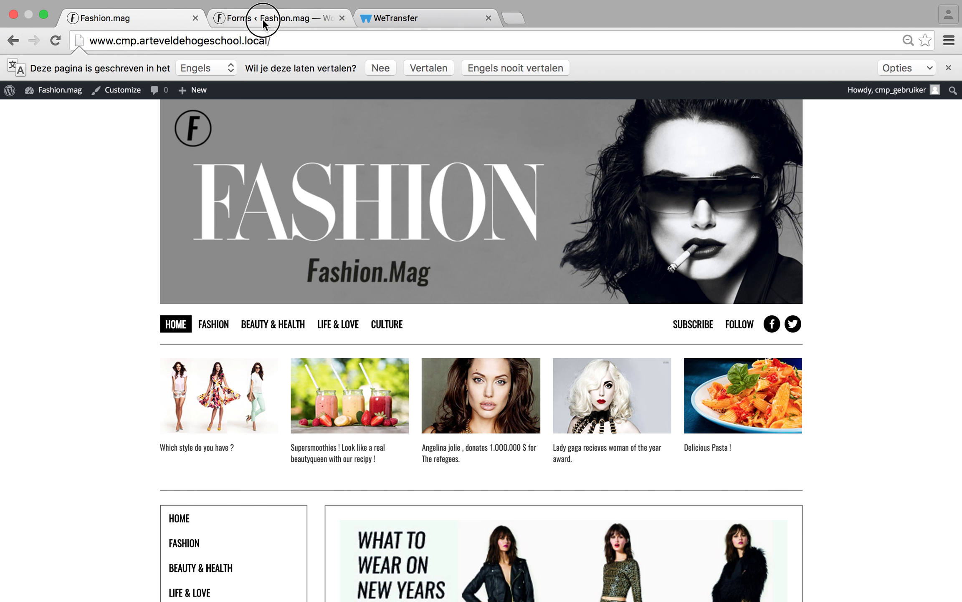
click(41, 119)
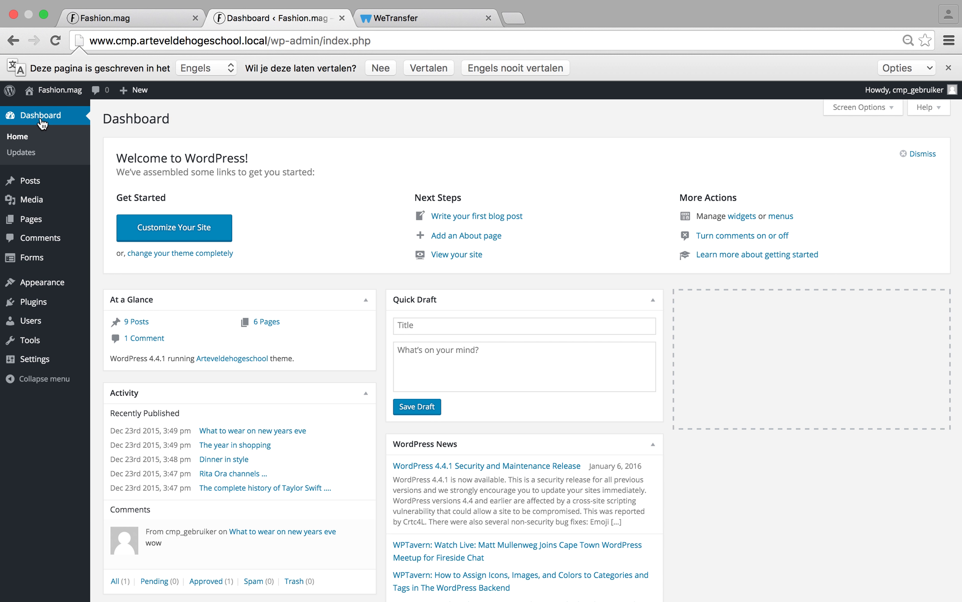
click(40, 306)
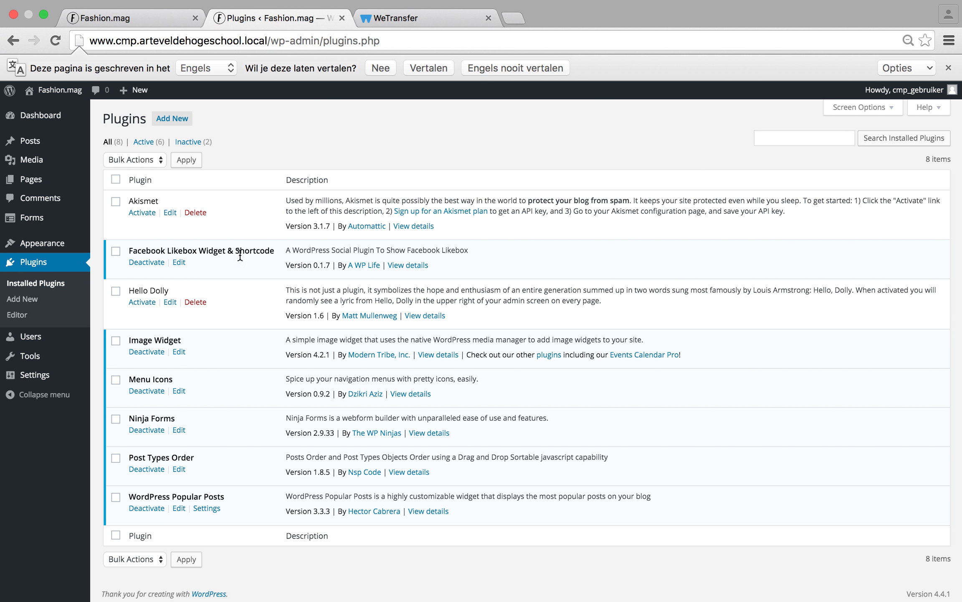
Step: Compare the installed plugins, such as Menu Icons, with the elements on the site's home page
click(159, 17)
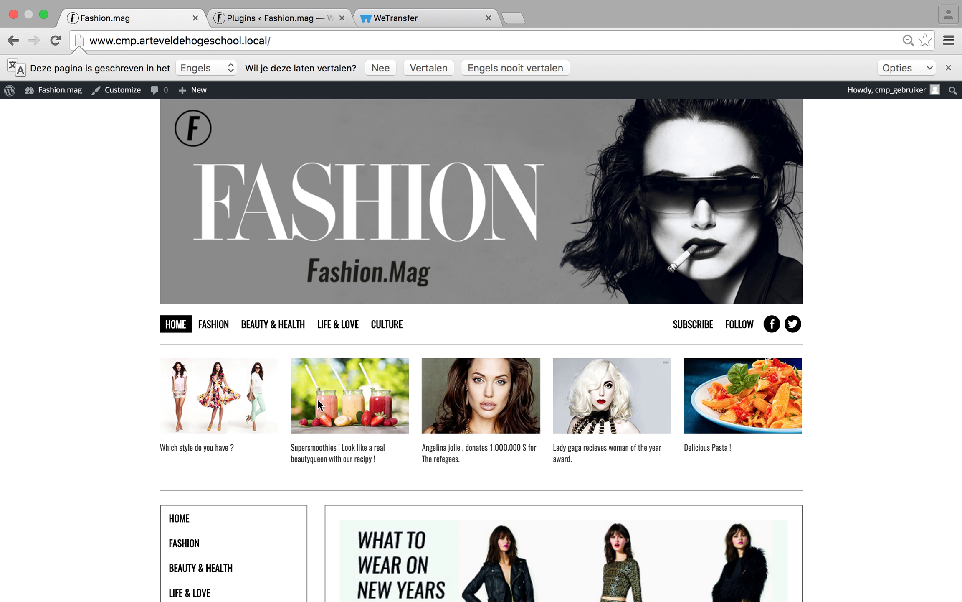
click(257, 16)
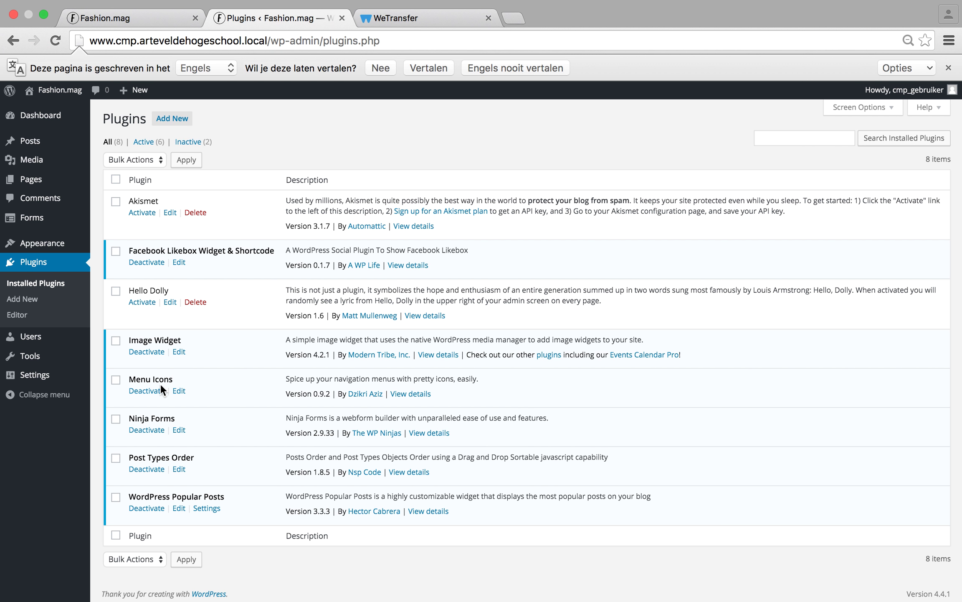
click(174, 16)
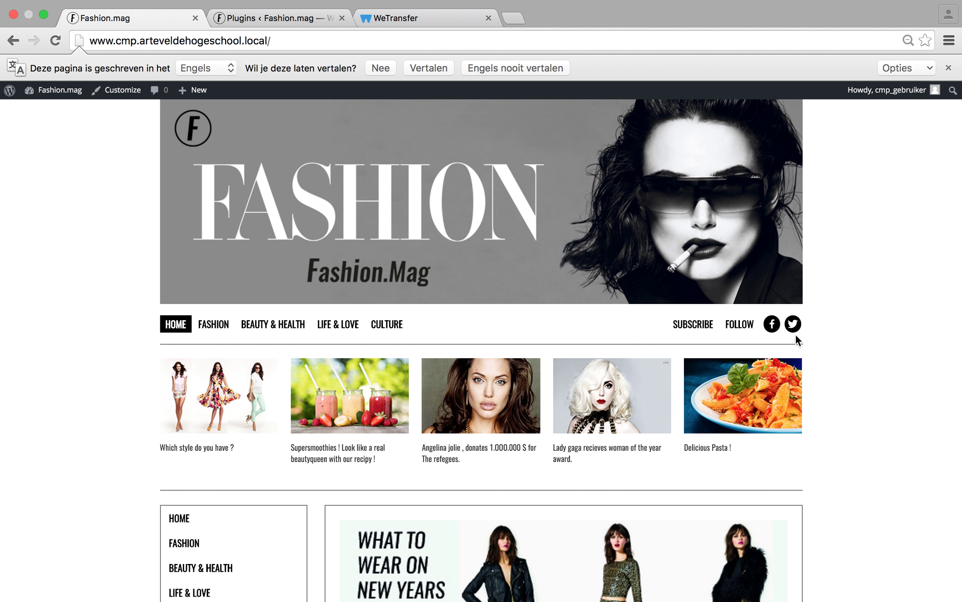
click(271, 19)
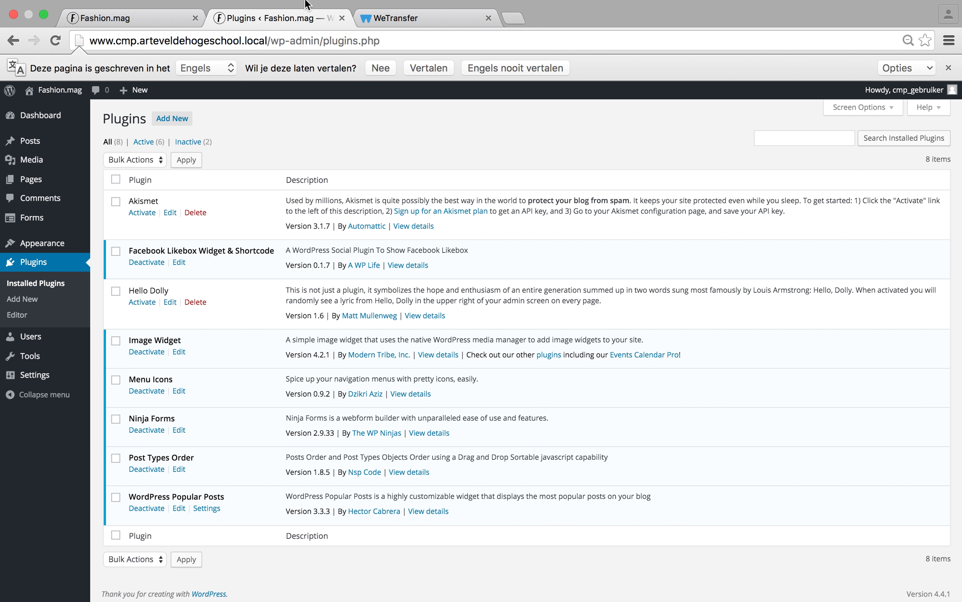
Step: View the complete form on the site's Subscribe page and go back to the home page
click(153, 17)
click(686, 323)
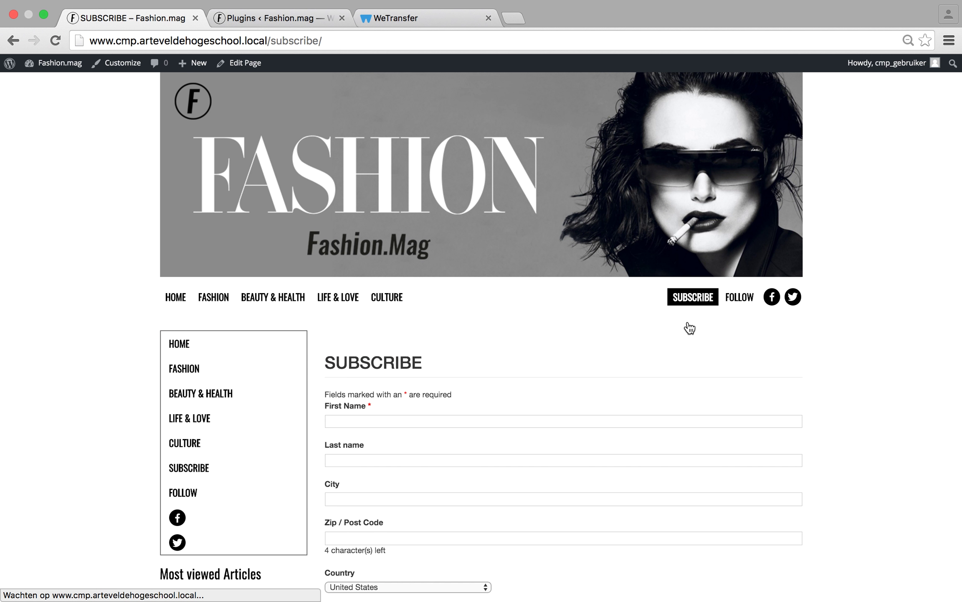
scroll(466, 514, down, 5)
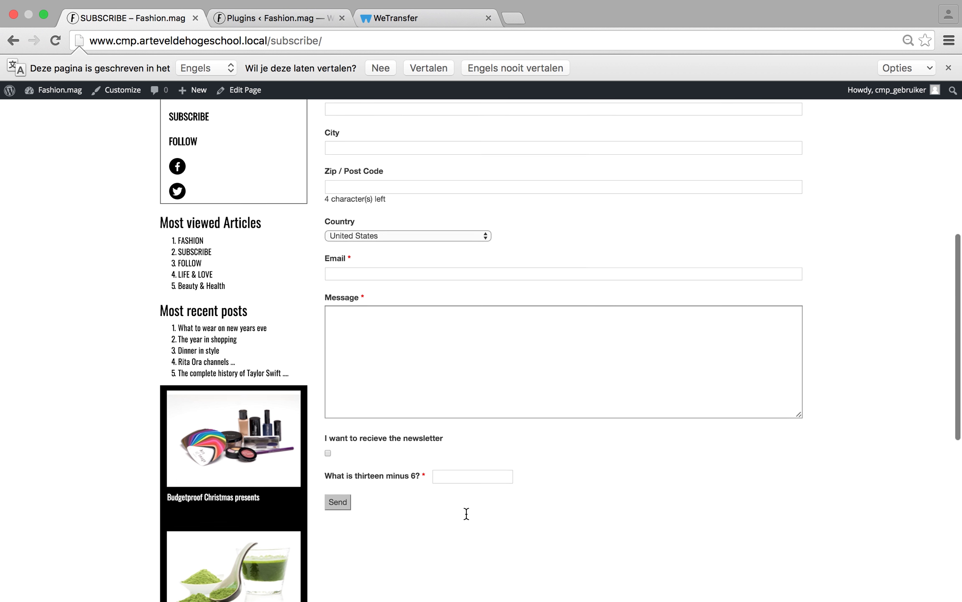
scroll(466, 513, up, 7)
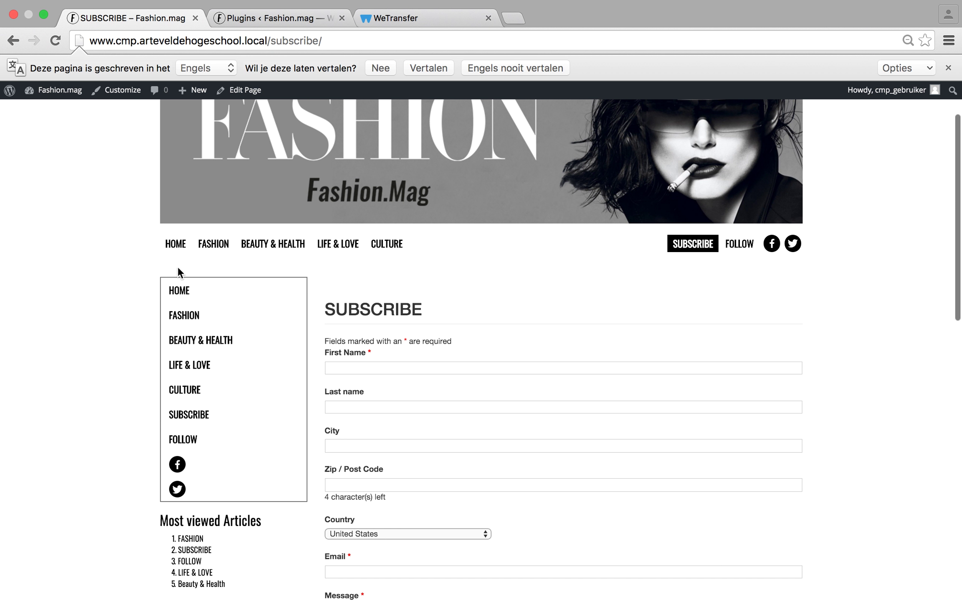
click(179, 289)
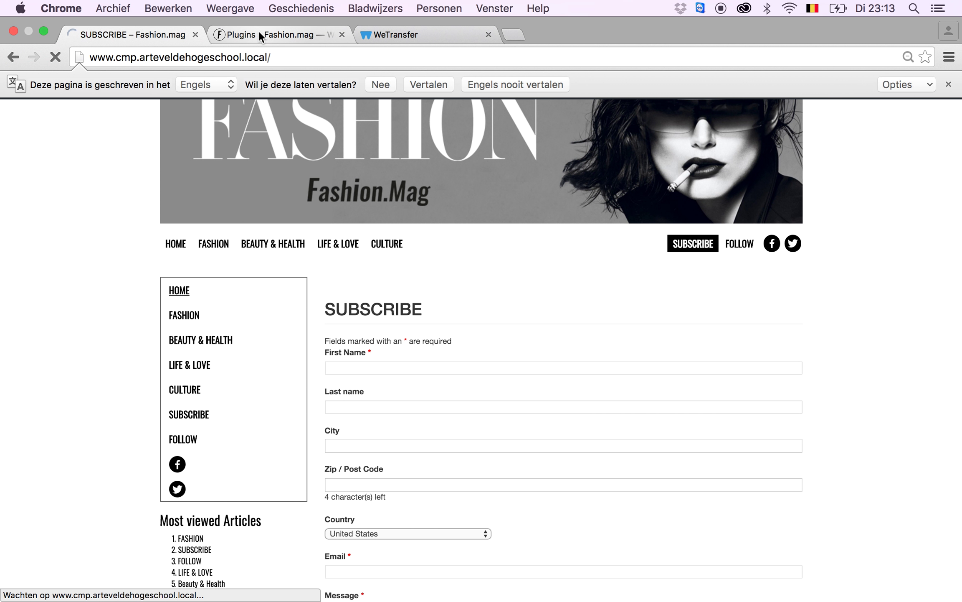
Step: Review the installed plugins list and compare it with the article blocks on the site's home page
click(259, 31)
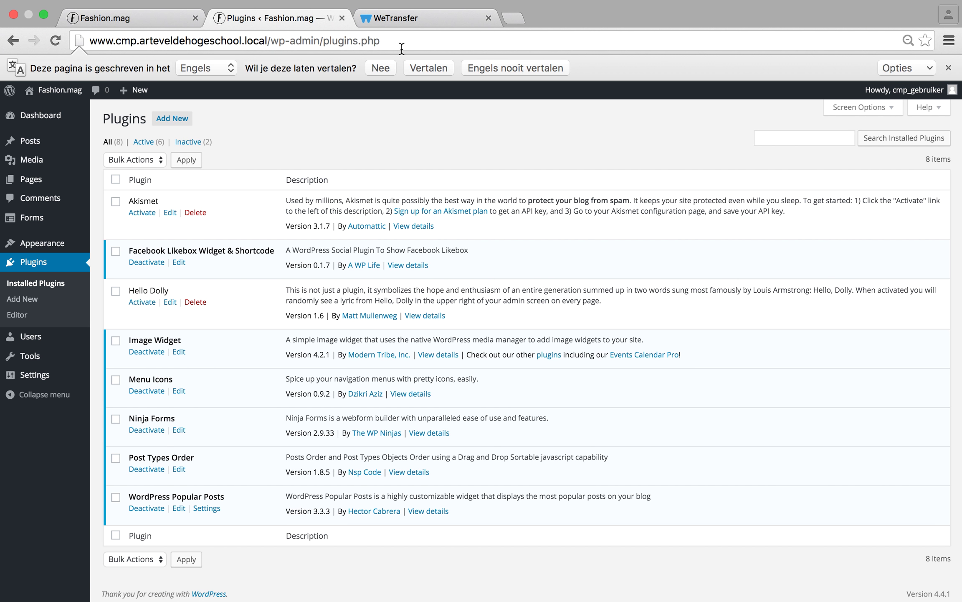
click(176, 15)
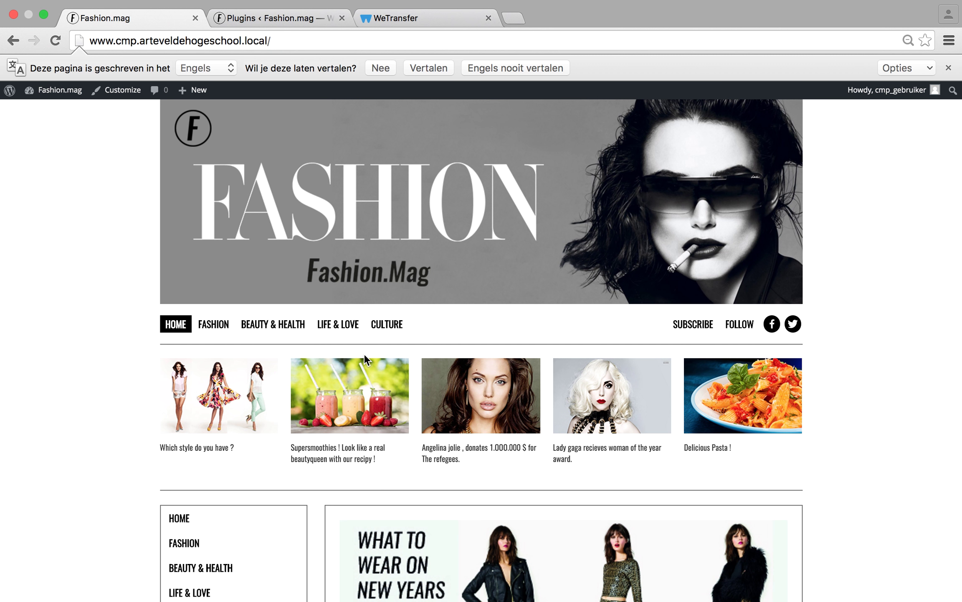
scroll(364, 353, down, 8)
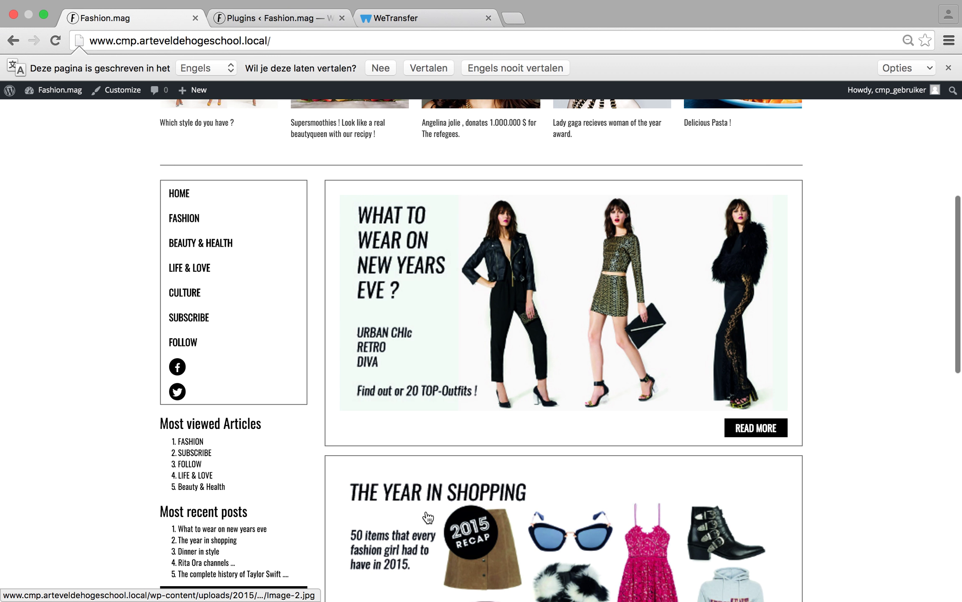
scroll(423, 381, up, 5)
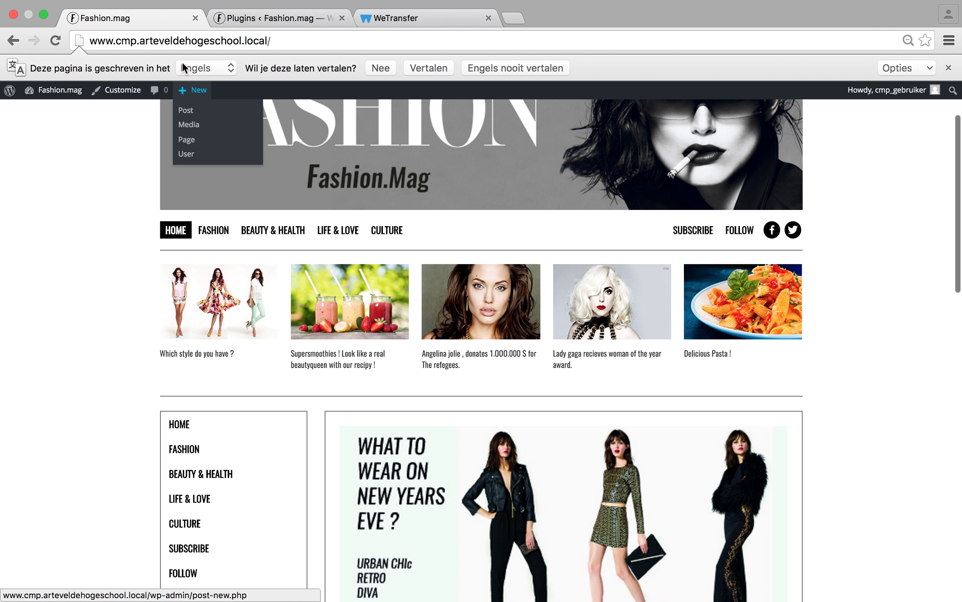
scroll(270, 154, up, 2)
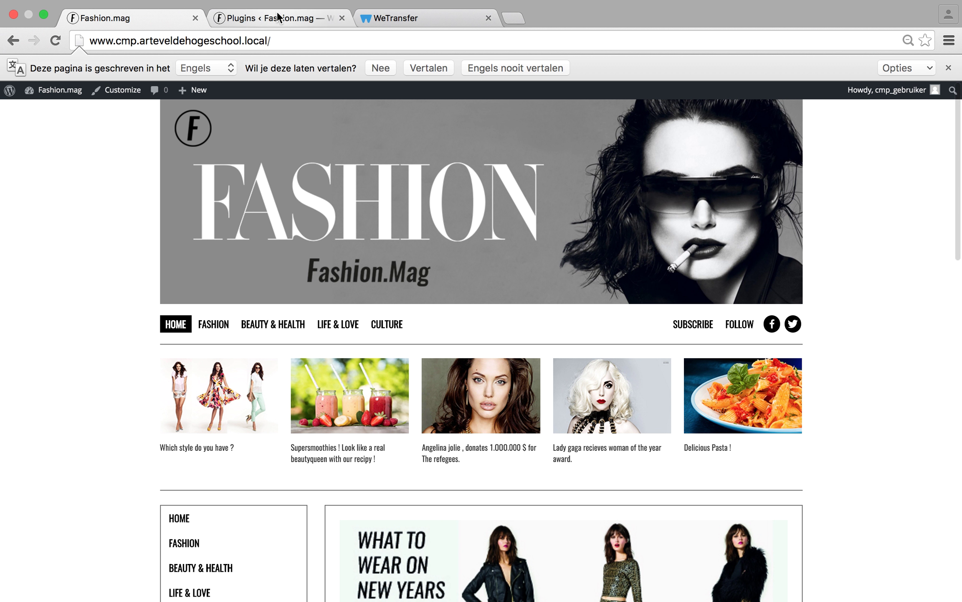
Step: Recheck the installed plugins against the Most viewed Articles and Most recent posts lists on the home page
click(278, 18)
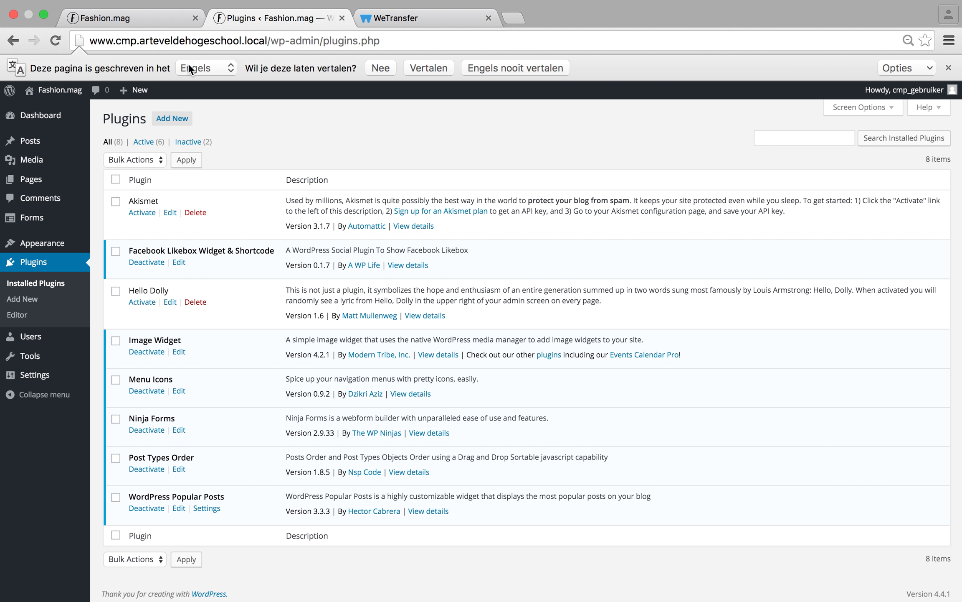
click(164, 16)
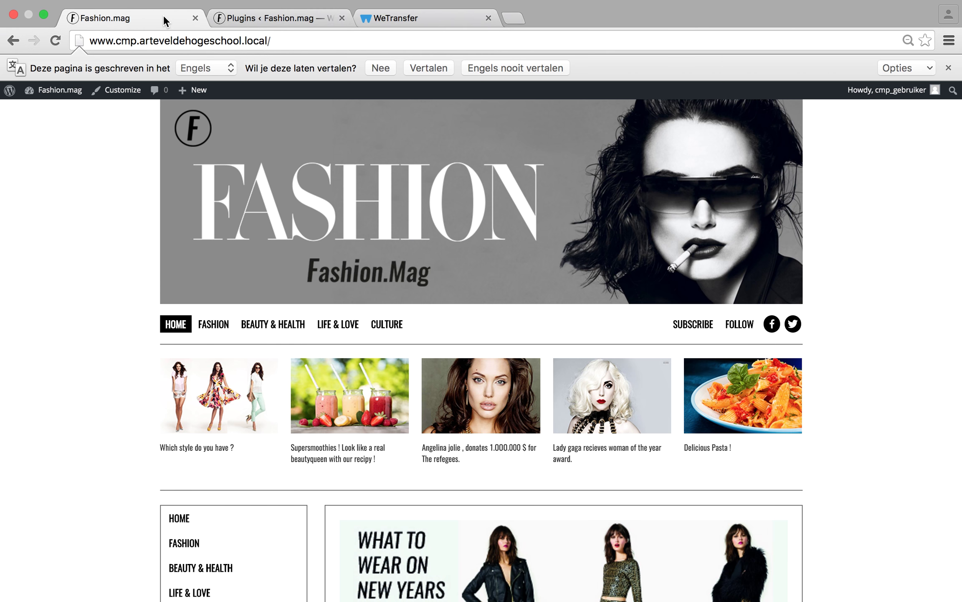
scroll(115, 355, down, 8)
scroll(115, 355, down, 5)
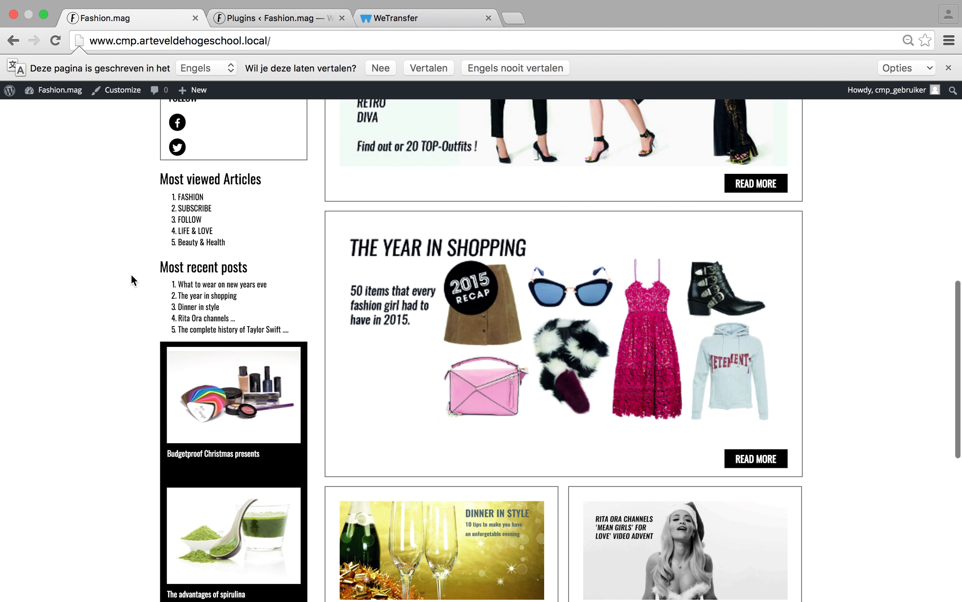
scroll(130, 273, up, 15)
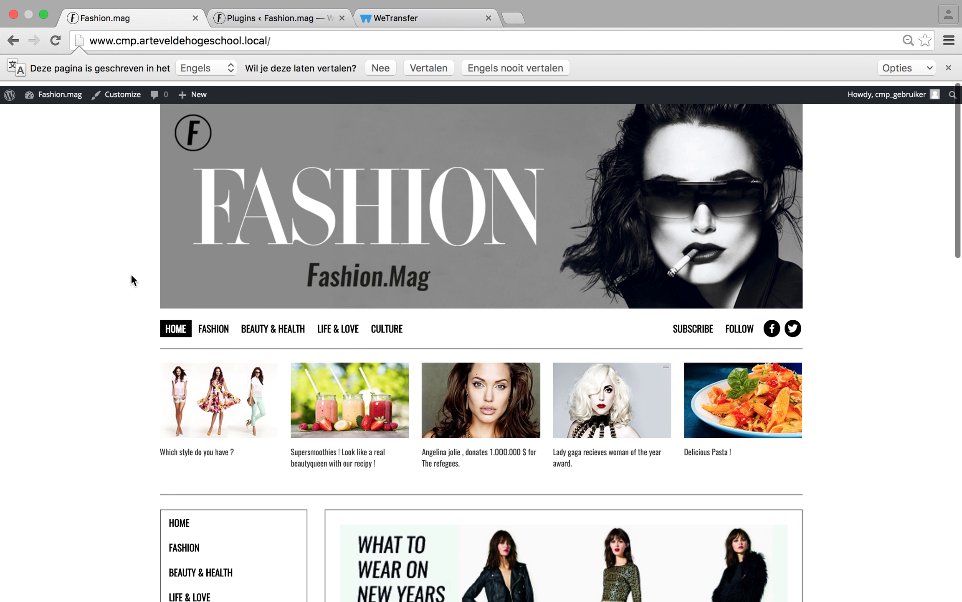
mouse_move(751, 2)
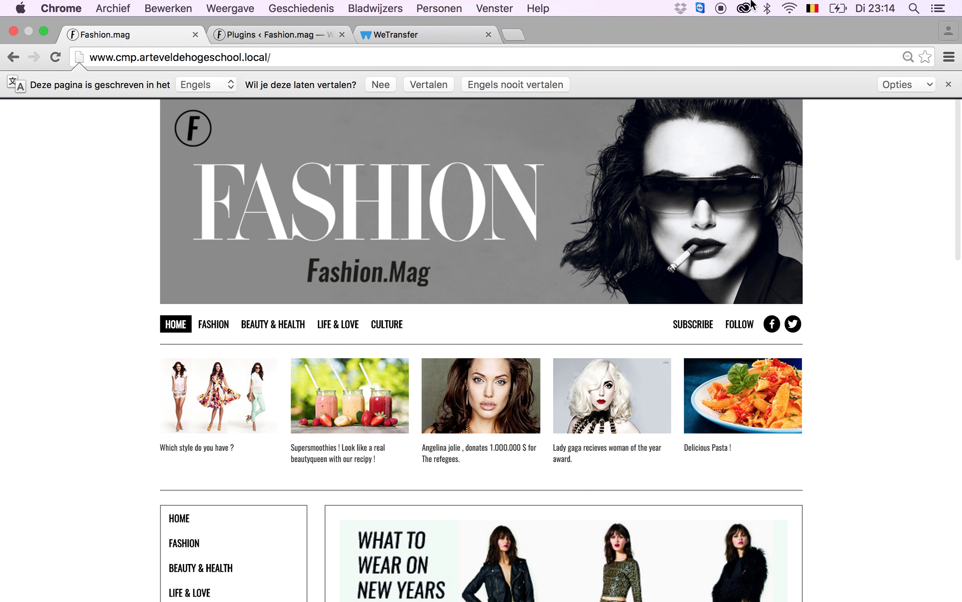